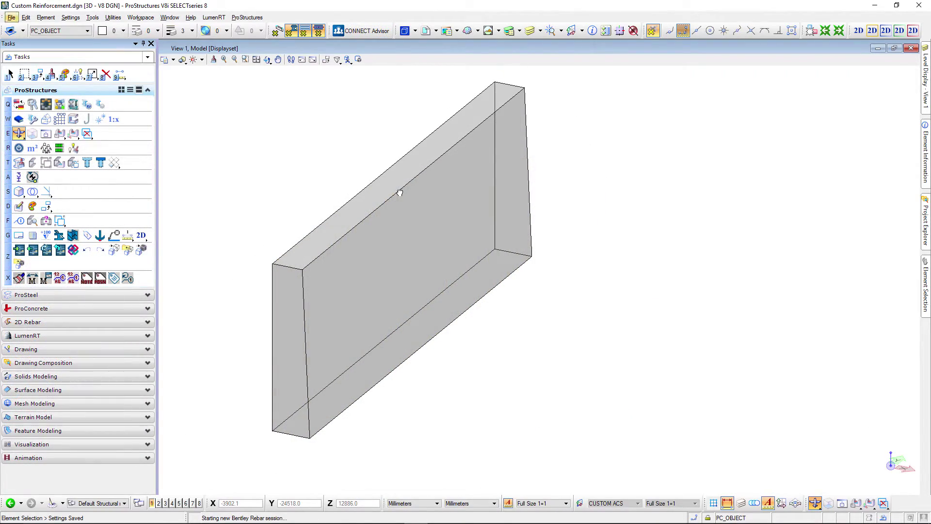
# Place a single ProConcrete rebar set on the wall's sloping long face, outlining it through the face's four corners.
pyautogui.rightClick(365, 235)
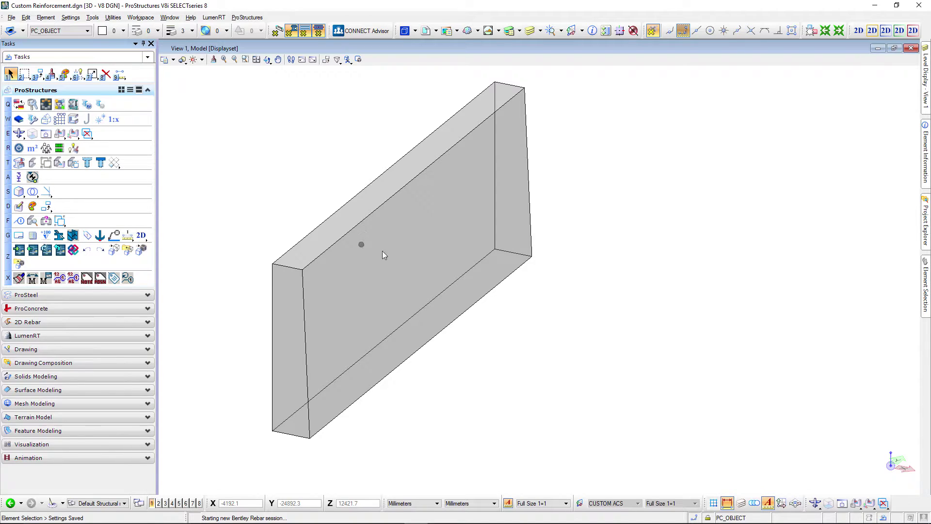
pyautogui.click(88, 310)
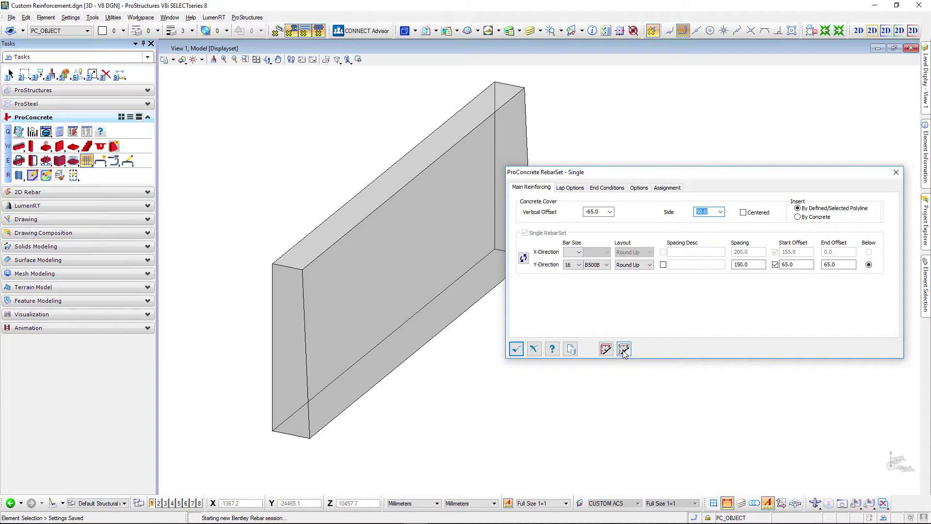
pyautogui.click(624, 350)
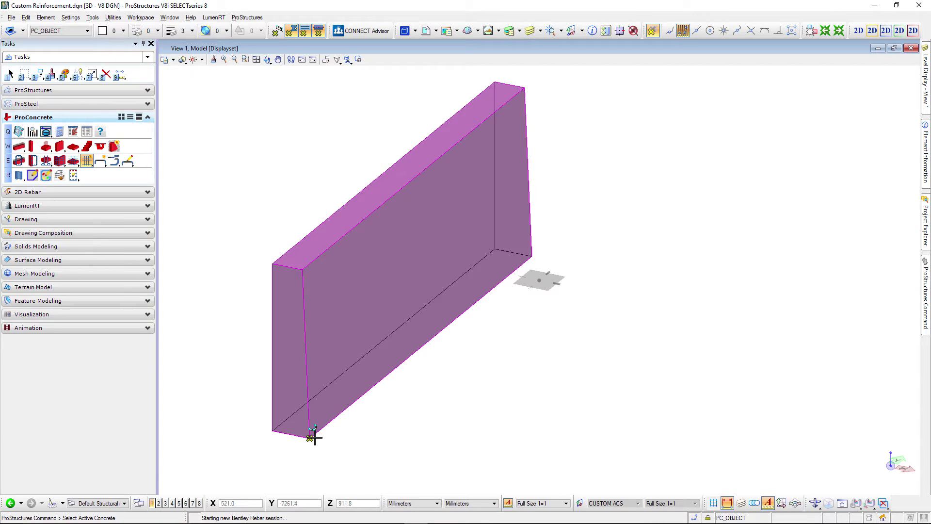
pyautogui.click(313, 438)
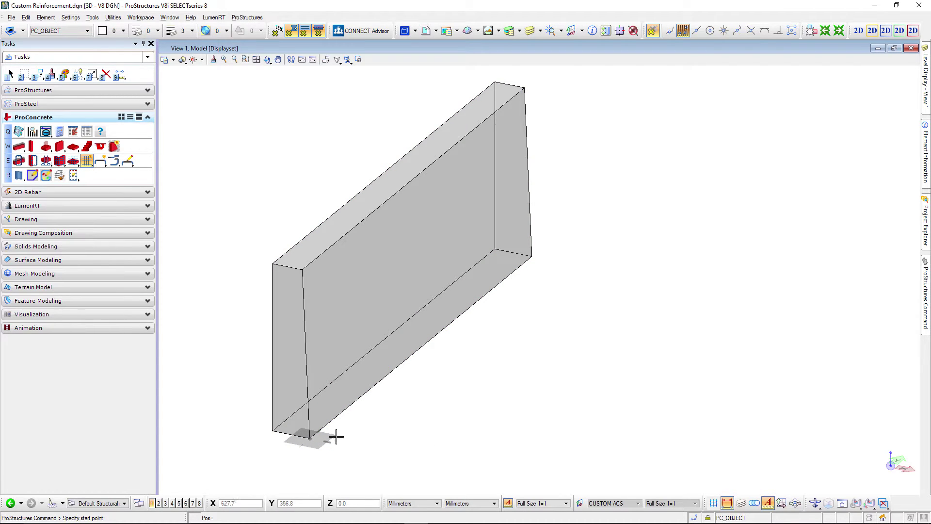
pyautogui.click(311, 436)
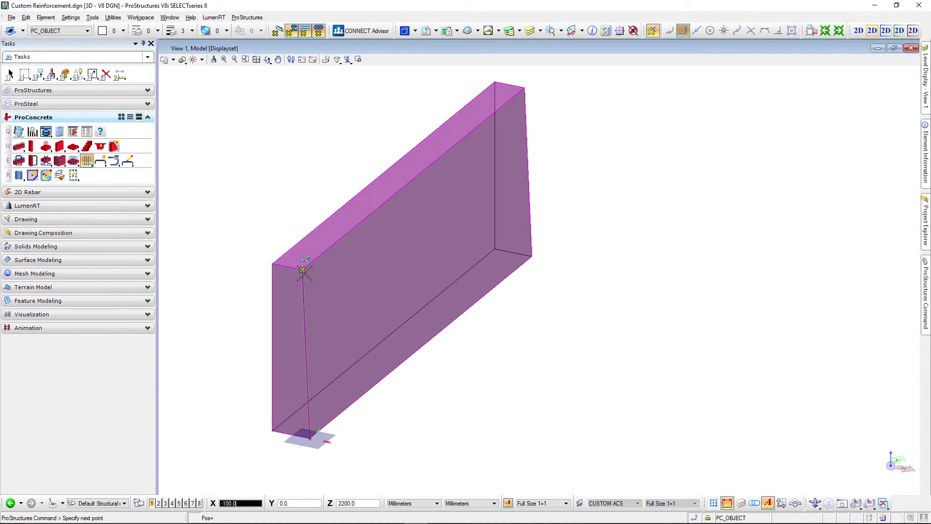
pyautogui.click(303, 268)
pyautogui.click(525, 87)
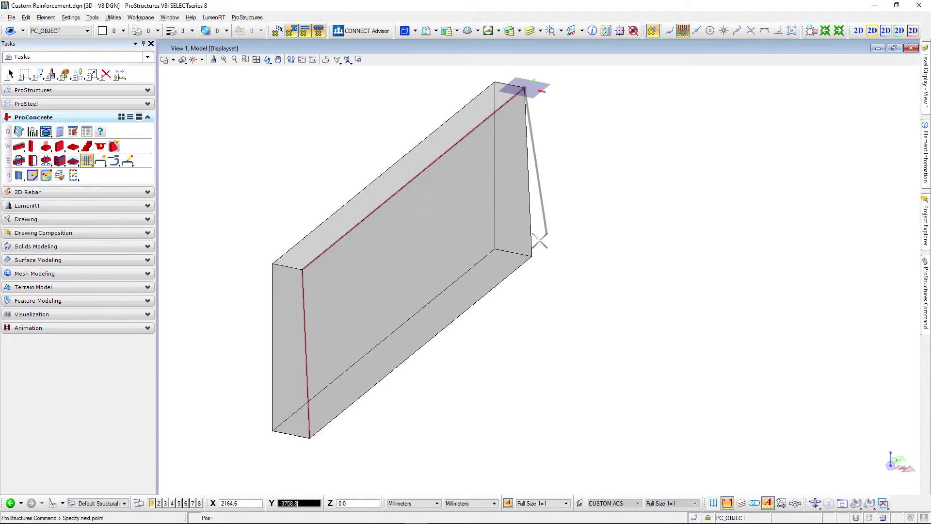
pyautogui.click(532, 255)
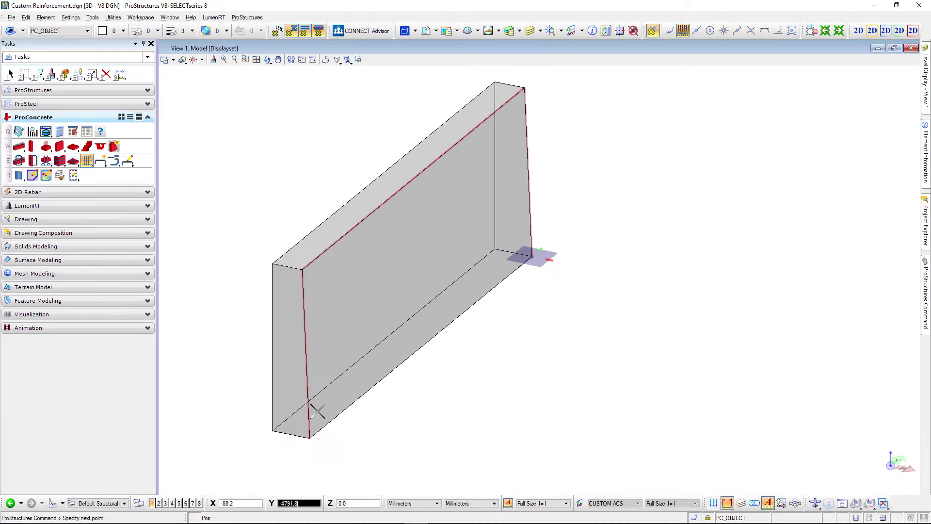
pyautogui.click(310, 435)
pyautogui.scroll(3, 310, 345)
pyautogui.keyDown('shift'); pyautogui.moveTo(341, 371); pyautogui.dragTo(439, 310, button='middle'); pyautogui.keyUp('shift')
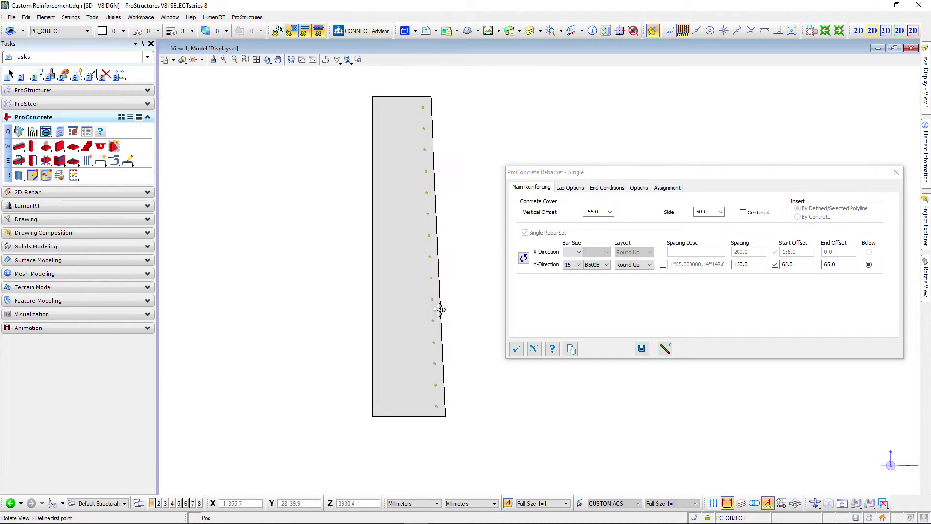
pyautogui.keyDown('shift'); pyautogui.moveTo(467, 283); pyautogui.dragTo(327, 249, button='middle'); pyautogui.keyUp('shift')
pyautogui.keyDown('shift'); pyautogui.moveTo(348, 193); pyautogui.dragTo(353, 196, button='middle'); pyautogui.keyUp('shift')
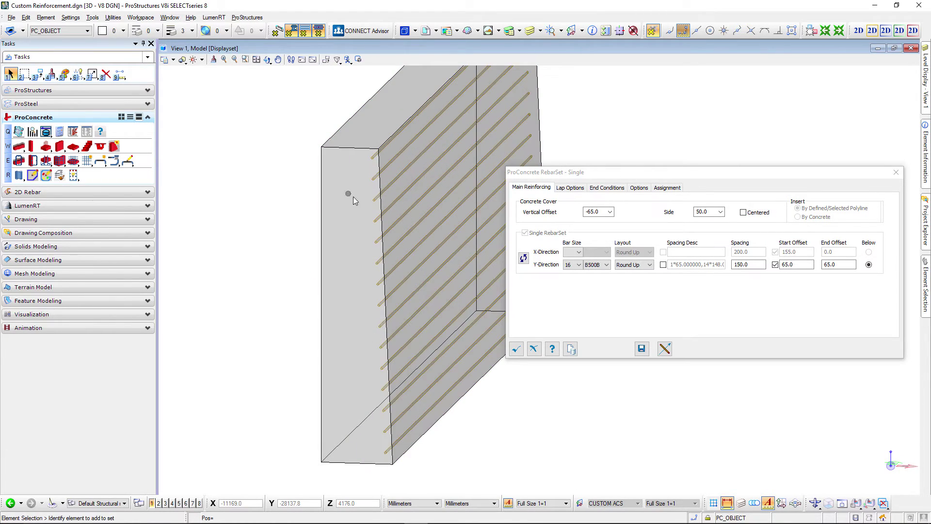
# Set the rebar set's X-direction bar size to 20 and accept the set.
pyautogui.click(578, 256)
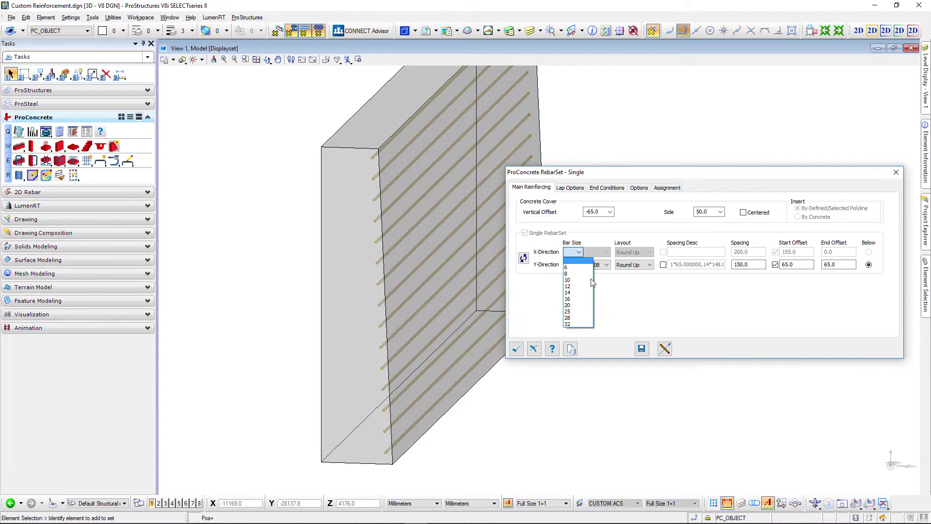
pyautogui.click(591, 305)
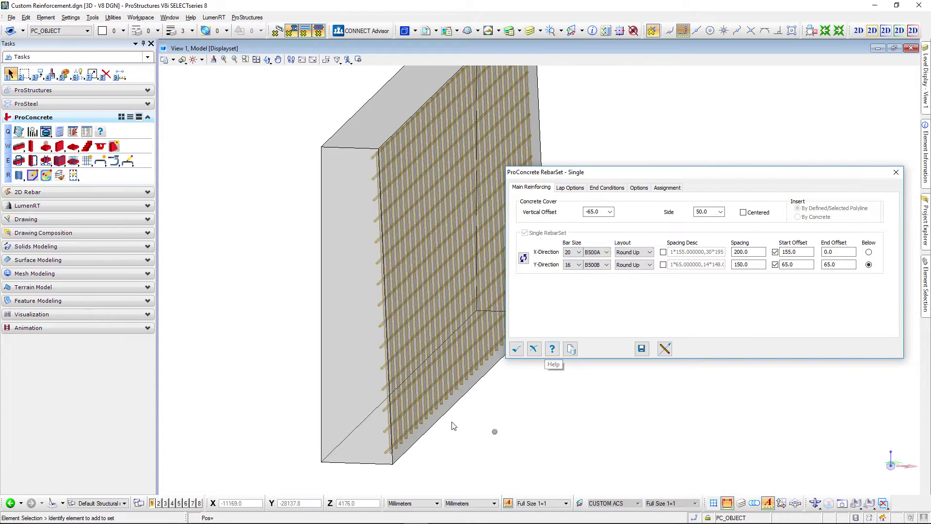
pyautogui.moveTo(433, 422)
pyautogui.keyDown('shift'); pyautogui.mouseDown(button='middle')
pyautogui.moveTo(447, 424)
pyautogui.moveTo(474, 401)
pyautogui.moveTo(439, 414)
pyautogui.mouseUp(button='middle'); pyautogui.keyUp('shift')
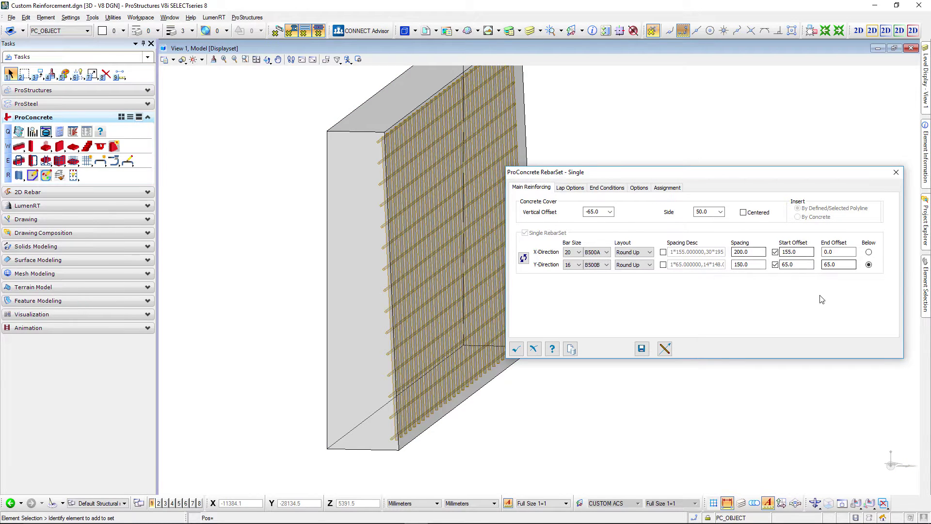
pyautogui.click(516, 349)
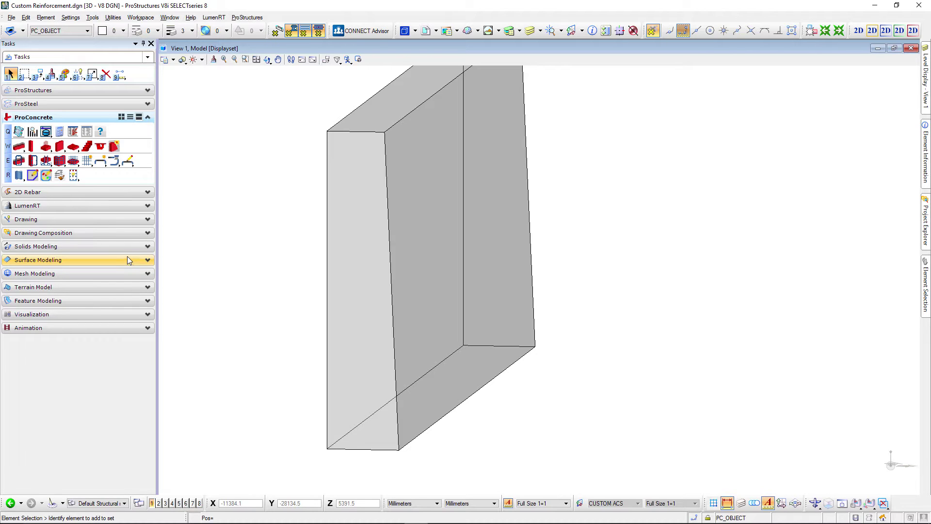
pyautogui.click(101, 161)
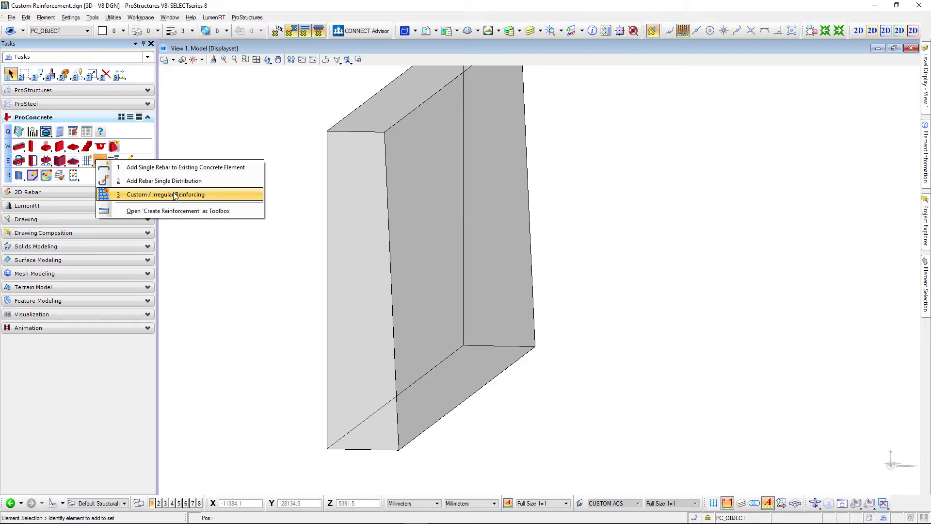
pyautogui.click(203, 280)
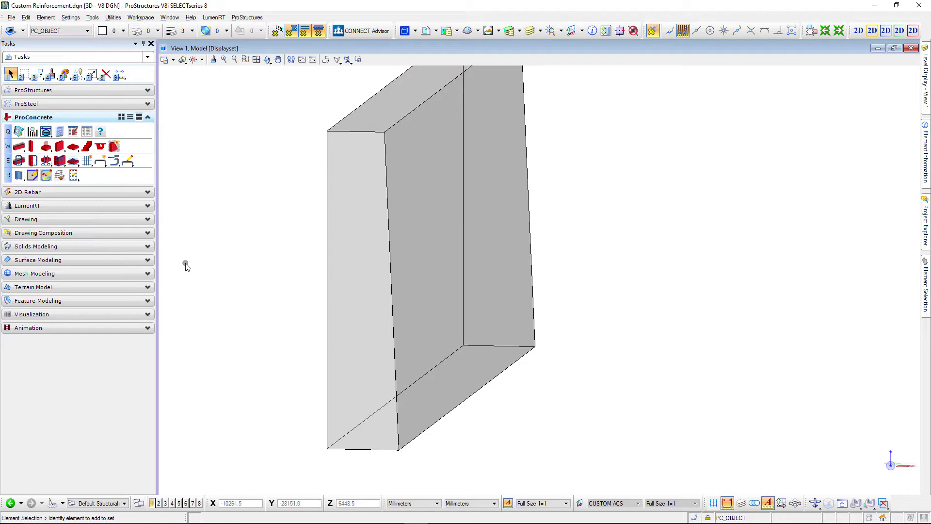
# Extract the wall's near end face as a separate shape using Extract Faces/Edges set to Faces.
pyautogui.click(134, 246)
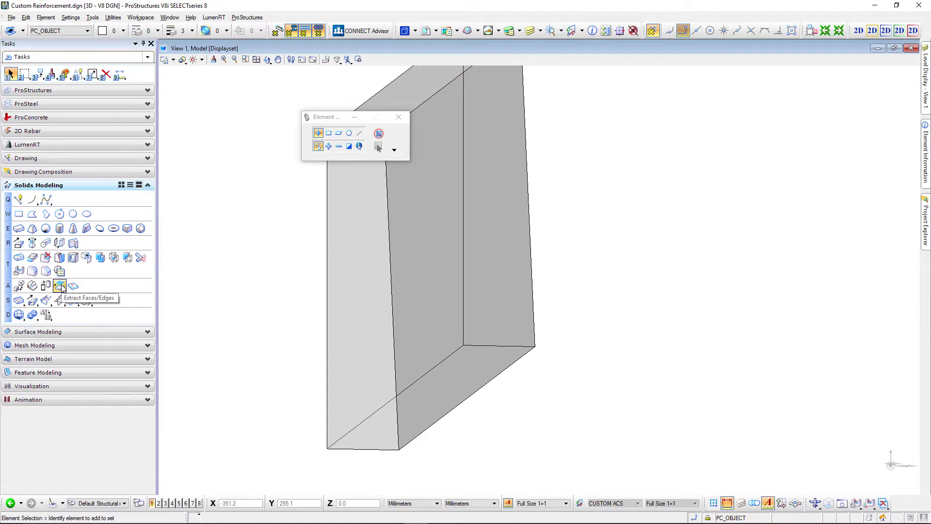
pyautogui.click(59, 286)
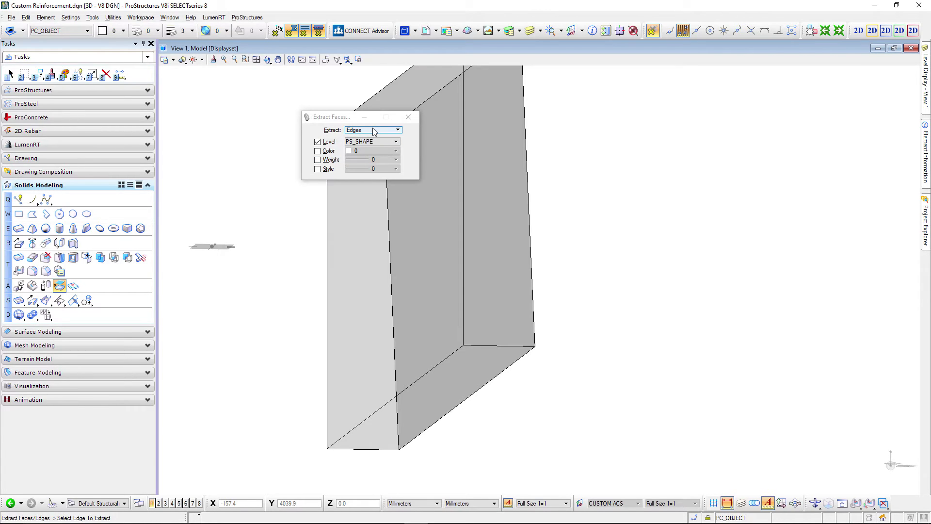
pyautogui.click(349, 130)
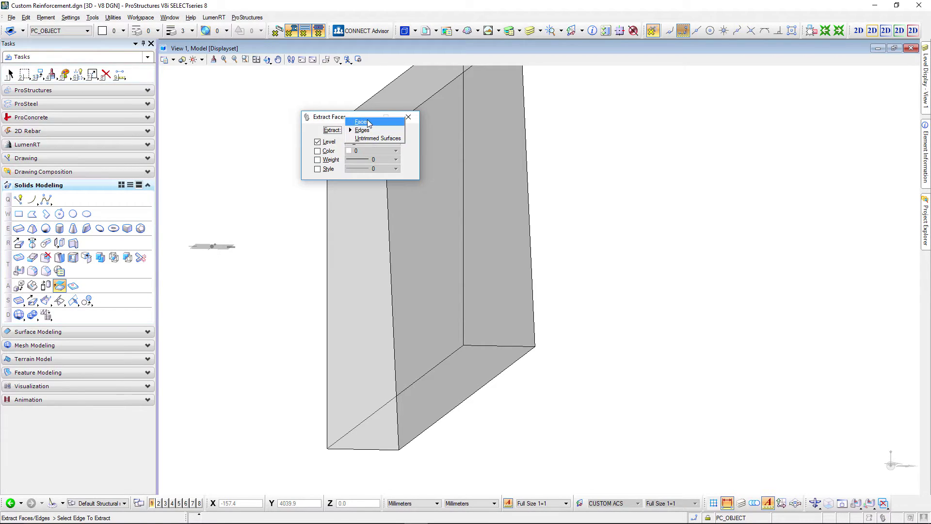
pyautogui.click(359, 119)
pyautogui.moveTo(337, 120); pyautogui.dragTo(194, 78)
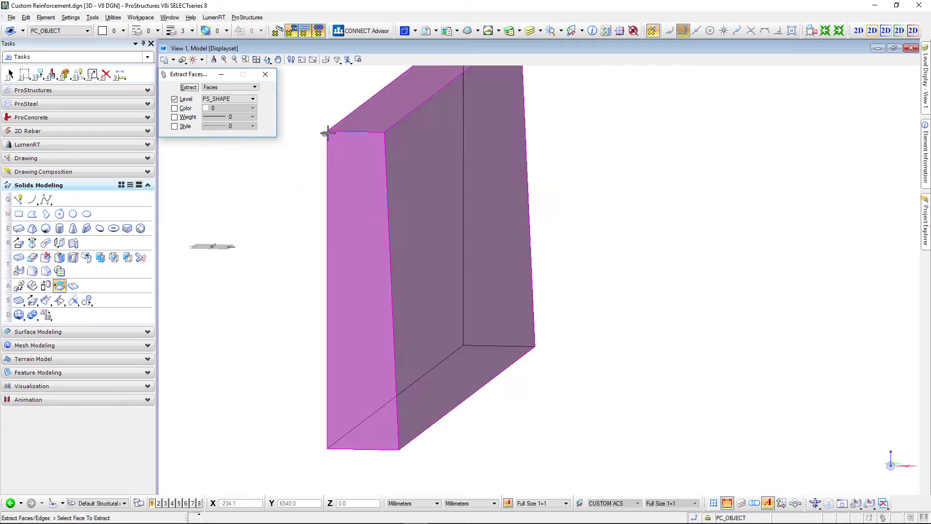
pyautogui.click(355, 180)
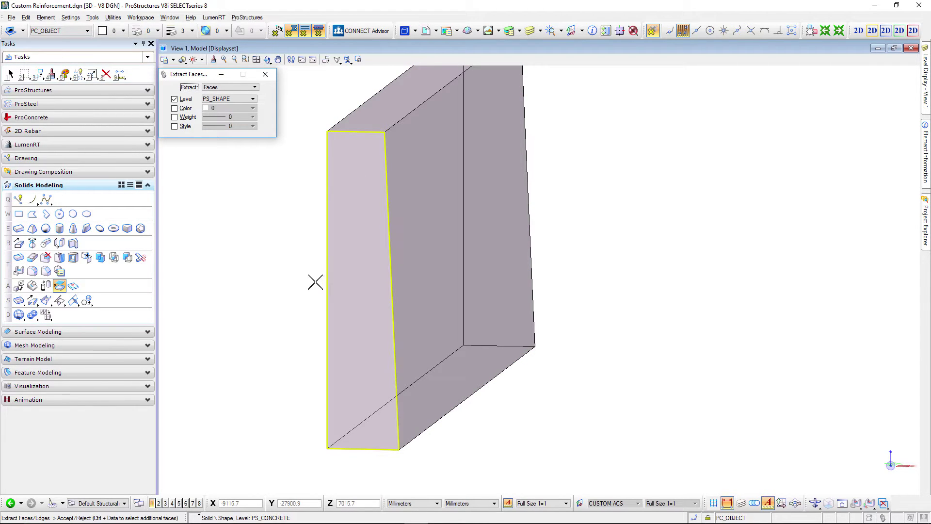
pyautogui.click(312, 247)
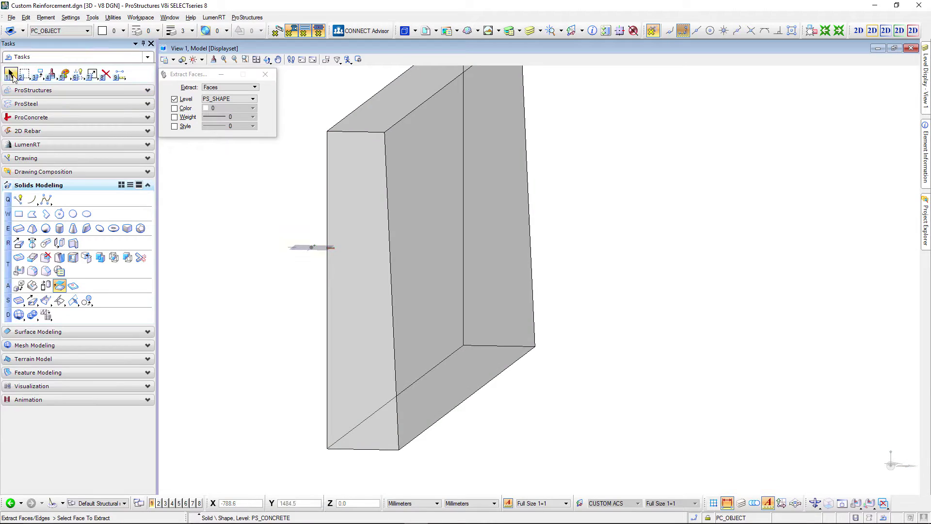
# Move the extracted end-face shape parallel inward by 65 mm with mitred corners, without making a copy.
pyautogui.click(11, 75)
pyautogui.click(342, 133)
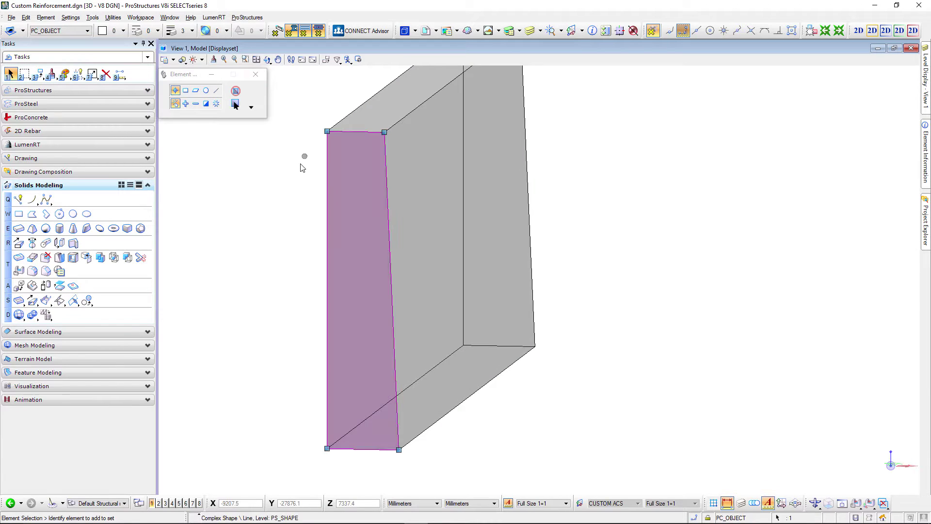
pyautogui.rightClick(297, 171)
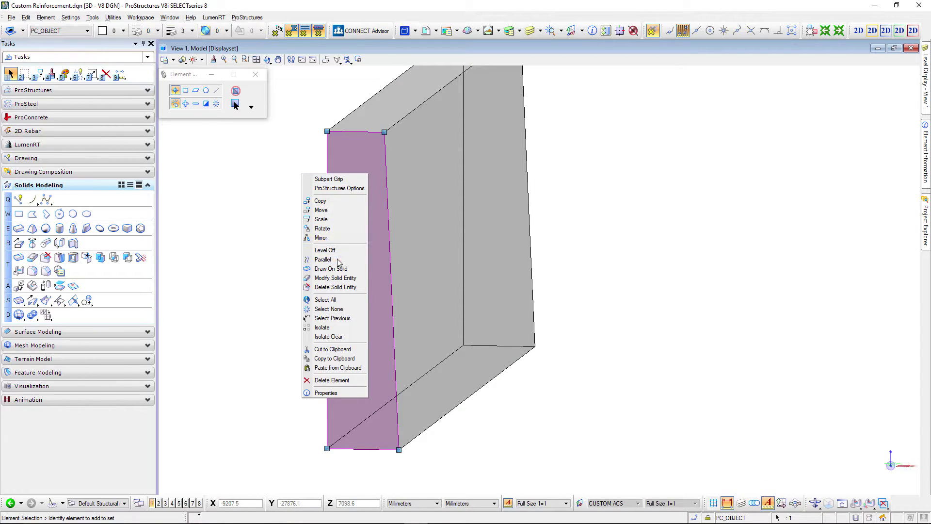
pyautogui.click(322, 258)
pyautogui.click(356, 126)
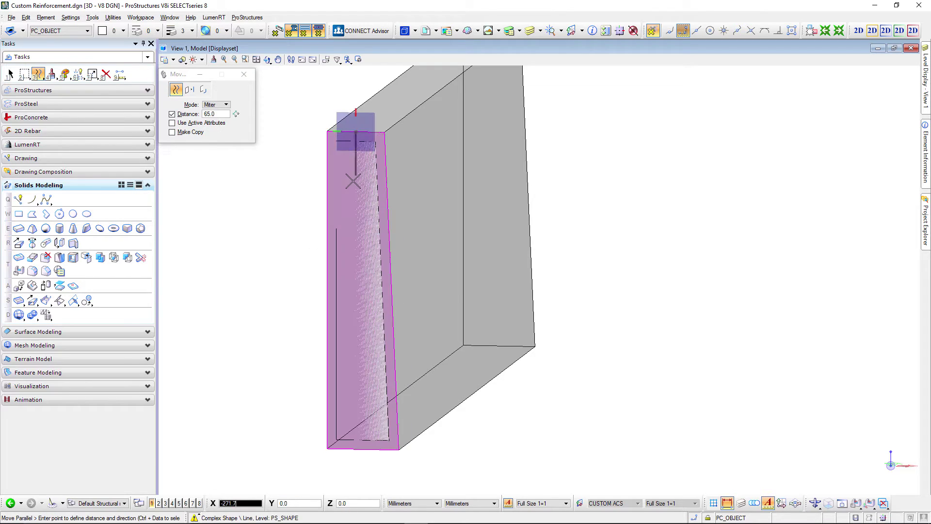
pyautogui.click(353, 191)
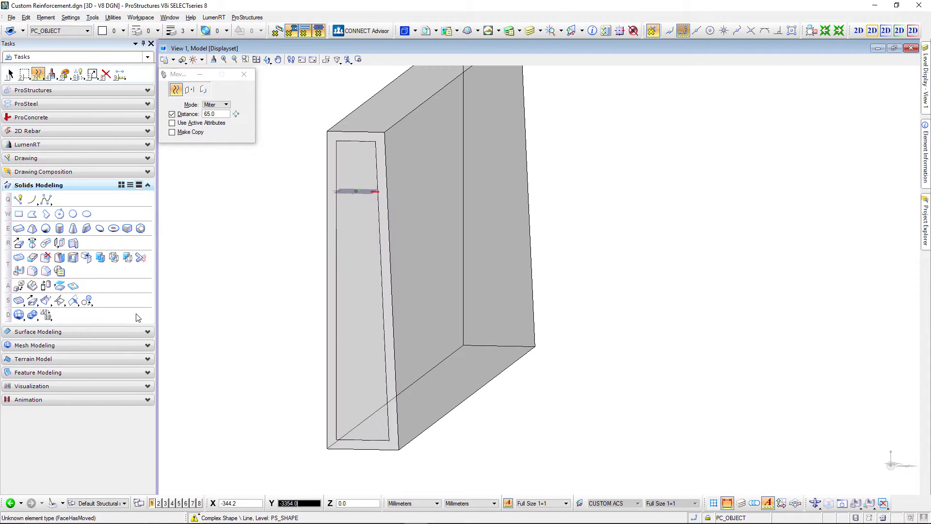
# Copy the inset shape to the wall's far end, using matching upper wall corners as start and destination points.
pyautogui.click(10, 74)
pyautogui.click(341, 146)
pyautogui.moveTo(284, 143); pyautogui.dragTo(252, 170, button='middle')
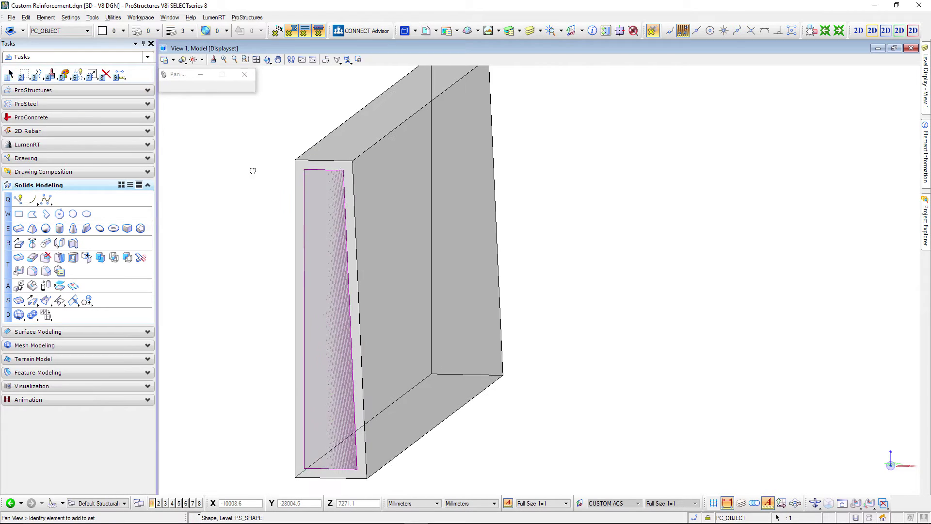
pyautogui.scroll(-2, 544, 129)
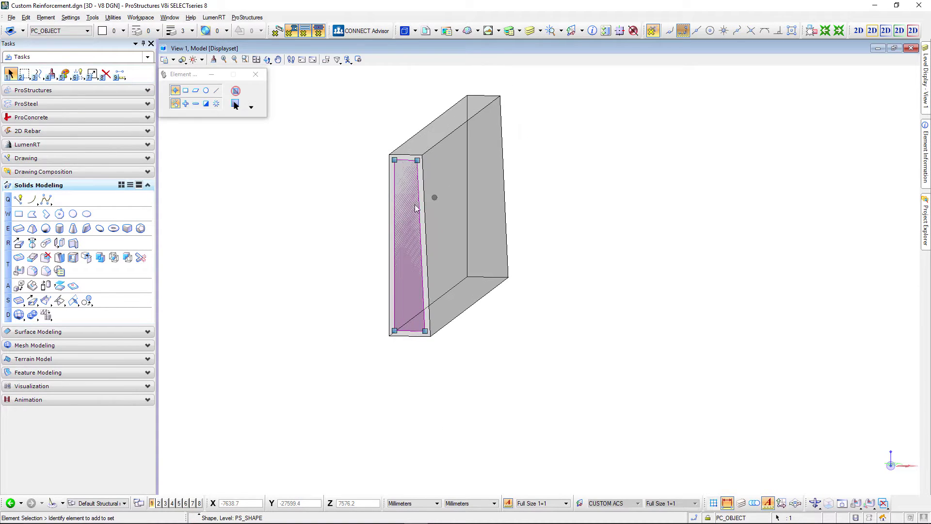
pyautogui.scroll(2, 485, 109)
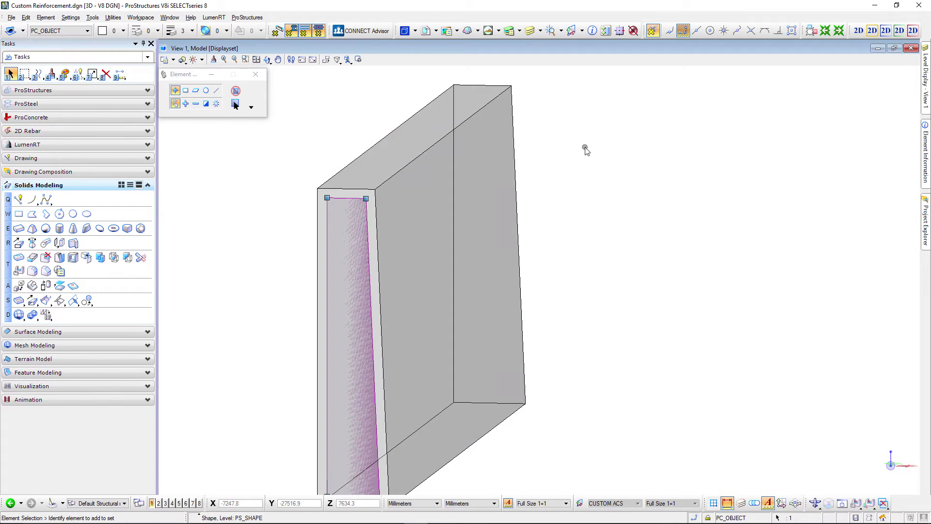
pyautogui.rightClick(262, 196)
pyautogui.click(288, 231)
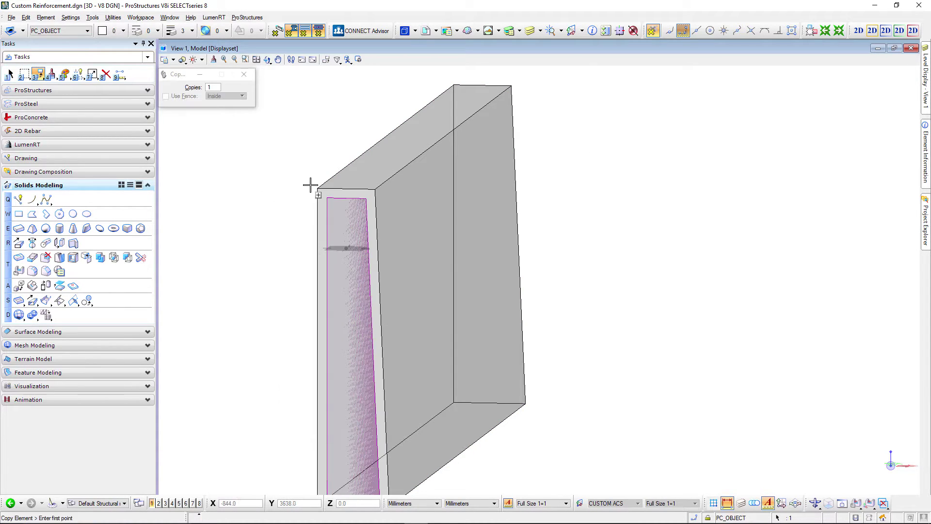
pyautogui.click(317, 188)
pyautogui.click(453, 85)
pyautogui.press('Escape')
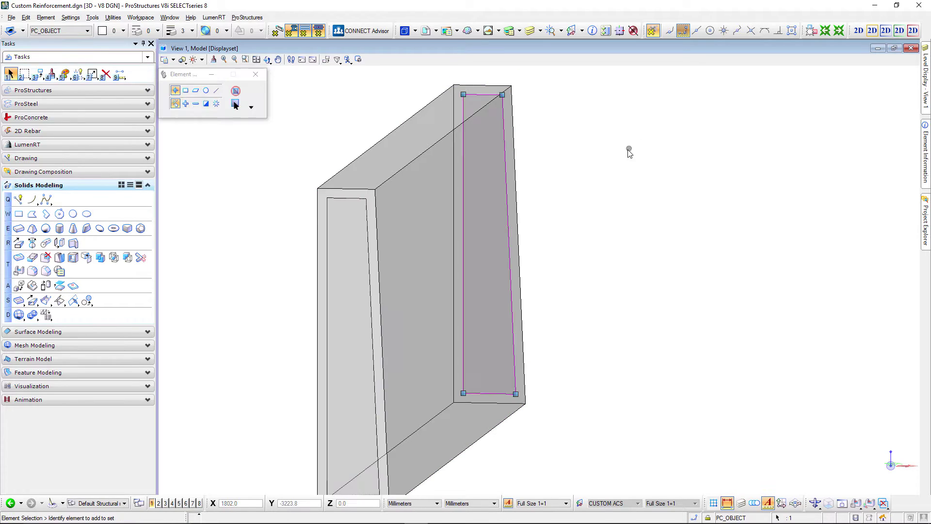
pyautogui.click(629, 153)
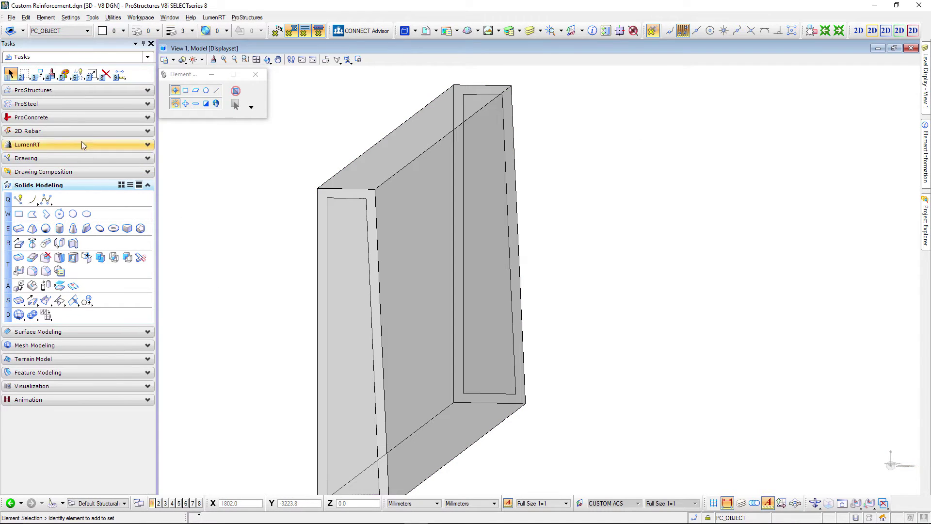
# Start Custom / Irregular Reinforcing and select the tapered wall as the concrete to reinforce.
pyautogui.click(78, 117)
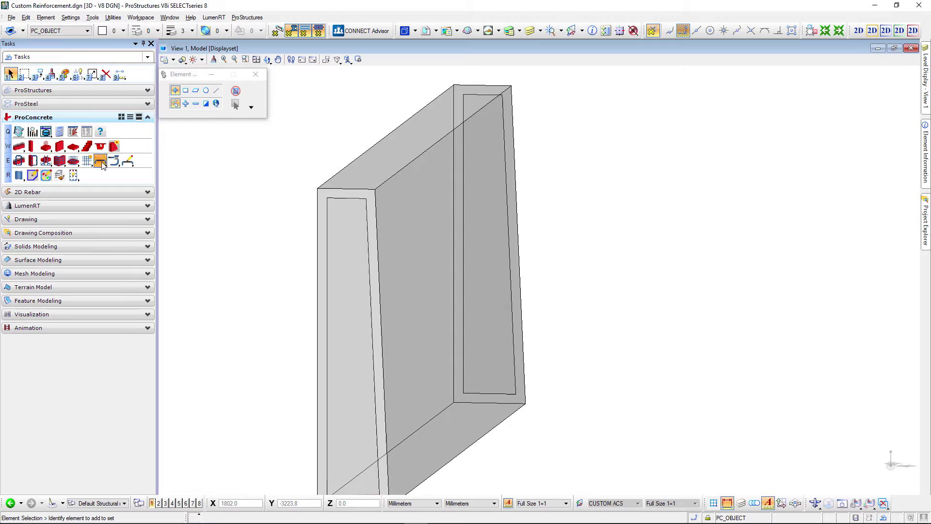
pyautogui.click(102, 164)
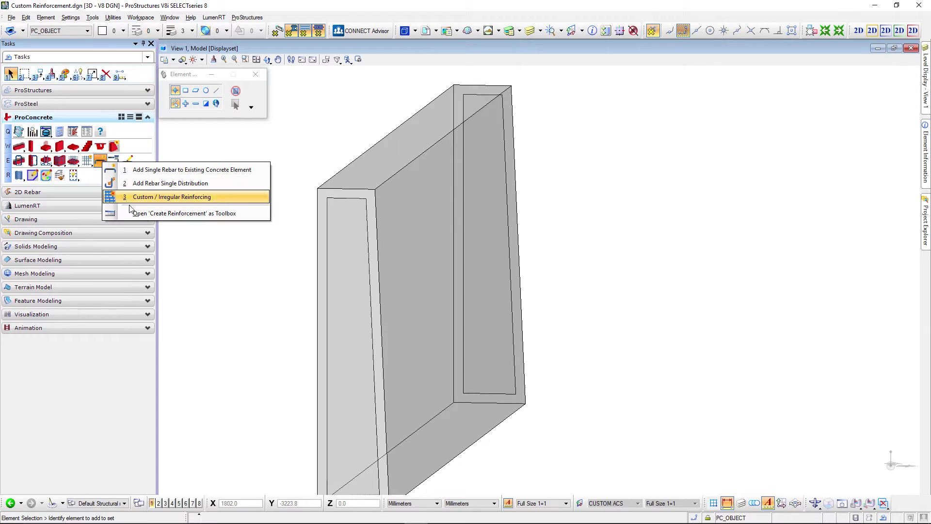
pyautogui.click(153, 199)
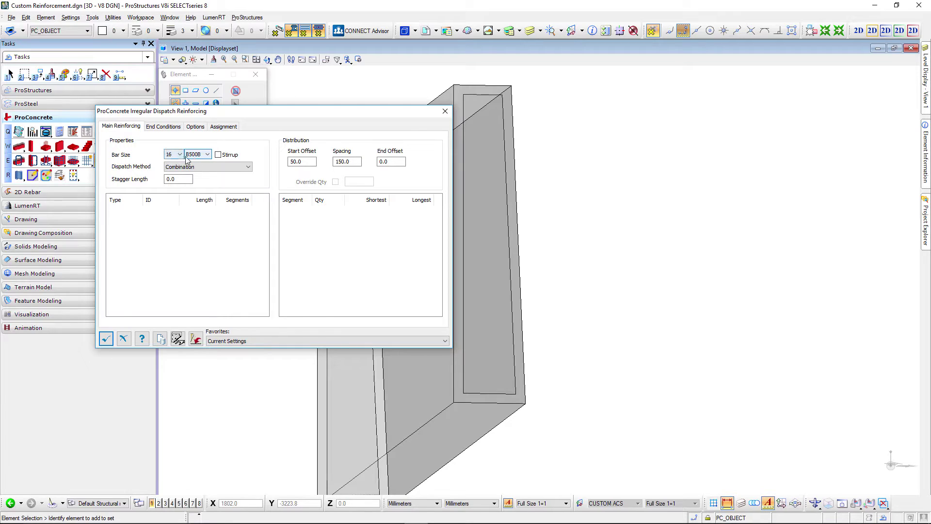
pyautogui.click(179, 340)
pyautogui.click(319, 188)
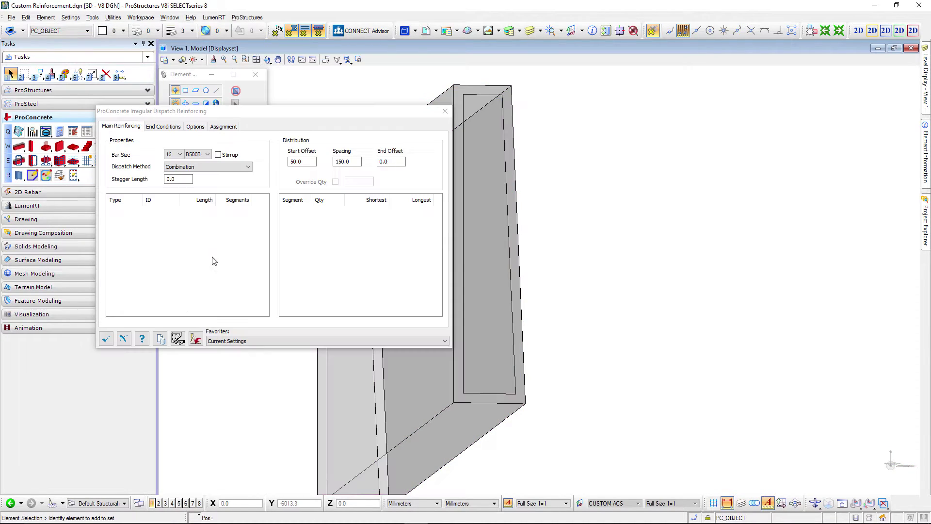
# Pick the two inset end-face shapes as guide lines for the irregular reinforcement.
pyautogui.click(196, 339)
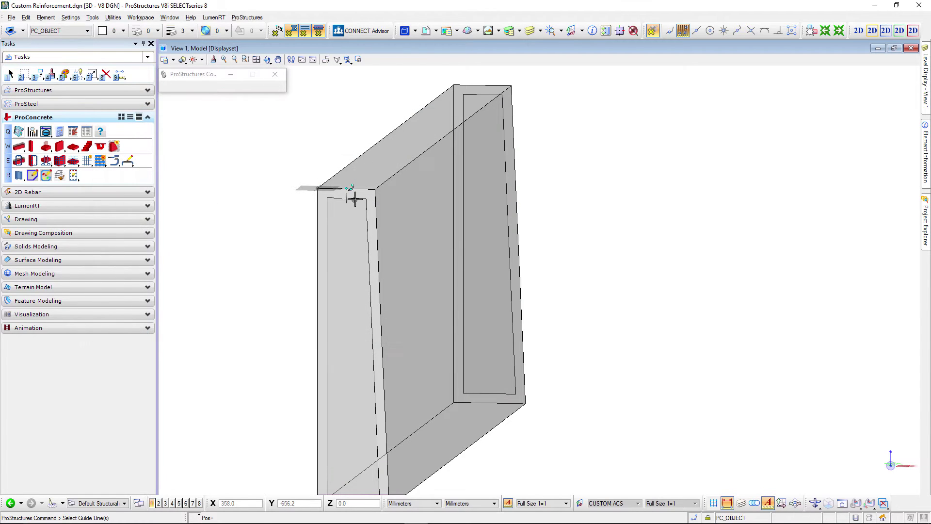
pyautogui.click(482, 92)
pyautogui.click(656, 210)
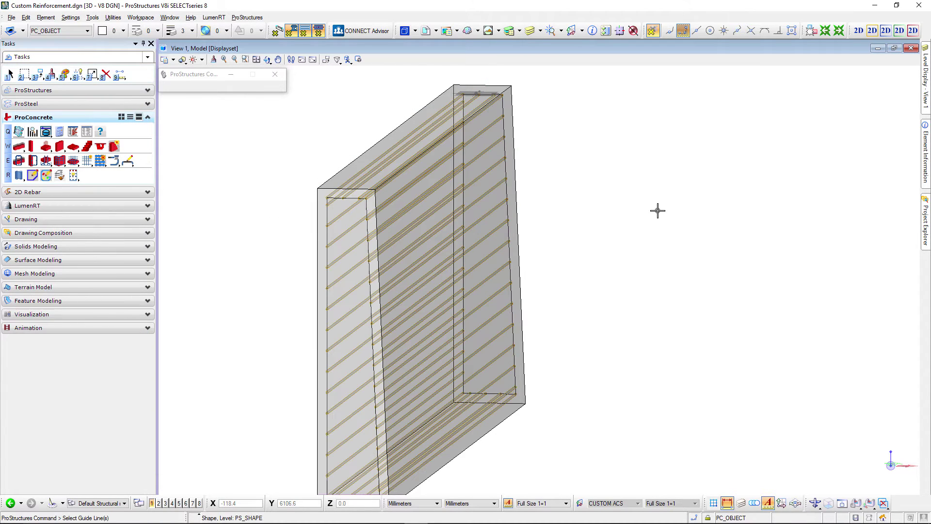
# Examine the bar positions along the guide shape from top to bottom in the front view.
pyautogui.click(268, 59)
pyautogui.click(282, 92)
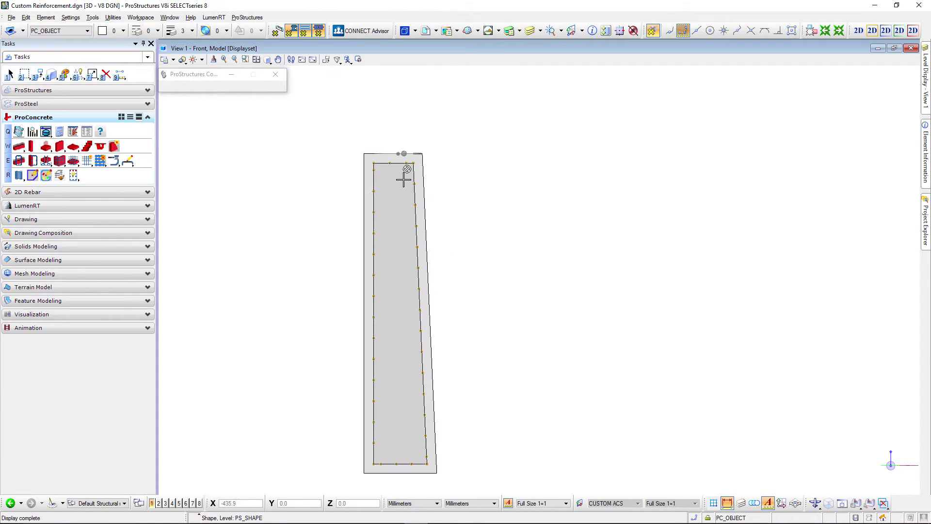
pyautogui.scroll(4, 405, 176)
pyautogui.moveTo(420, 152); pyautogui.dragTo(405, 132, button='middle')
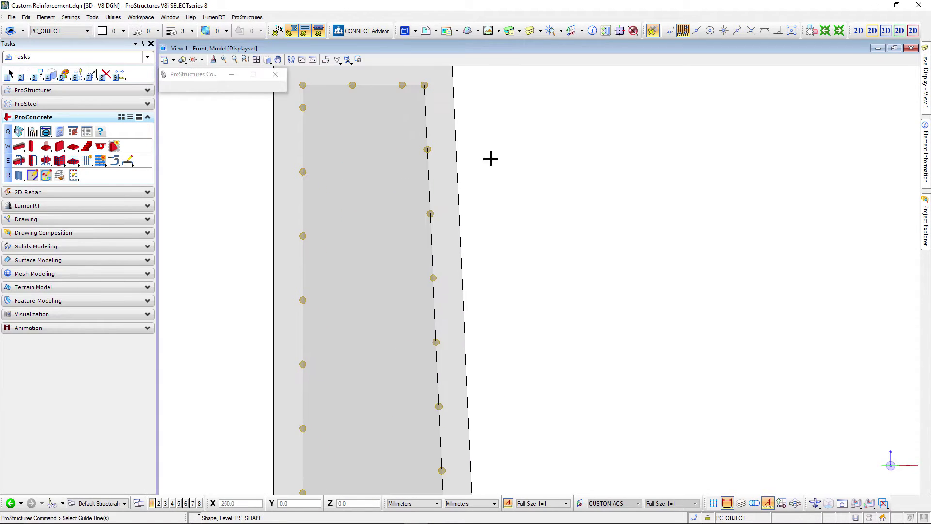
pyautogui.moveTo(491, 159)
pyautogui.mouseDown(button='middle')
pyautogui.moveTo(496, 145)
pyautogui.moveTo(495, 162)
pyautogui.mouseUp(button='middle')
pyautogui.scroll(-4, 495, 162)
pyautogui.moveTo(532, 243); pyautogui.dragTo(515, 77, button='middle')
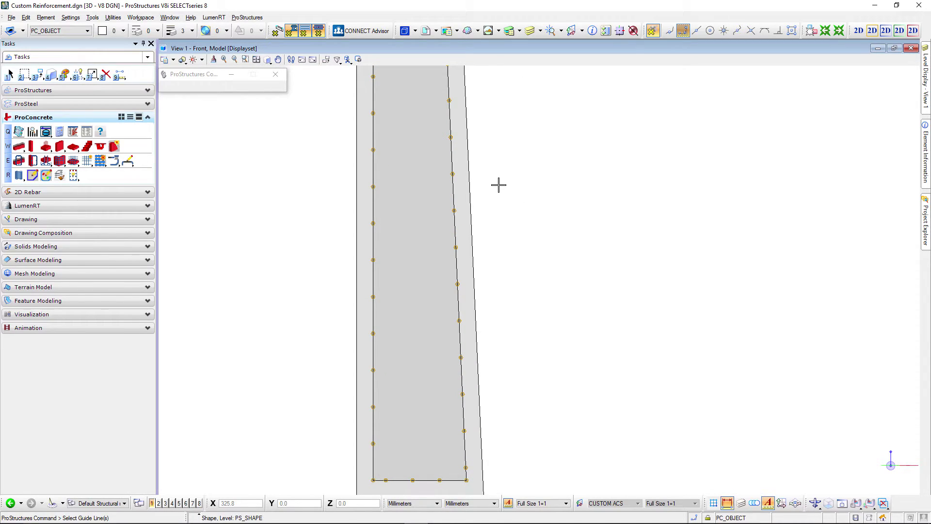
pyautogui.moveTo(499, 184); pyautogui.dragTo(528, 364, button='middle')
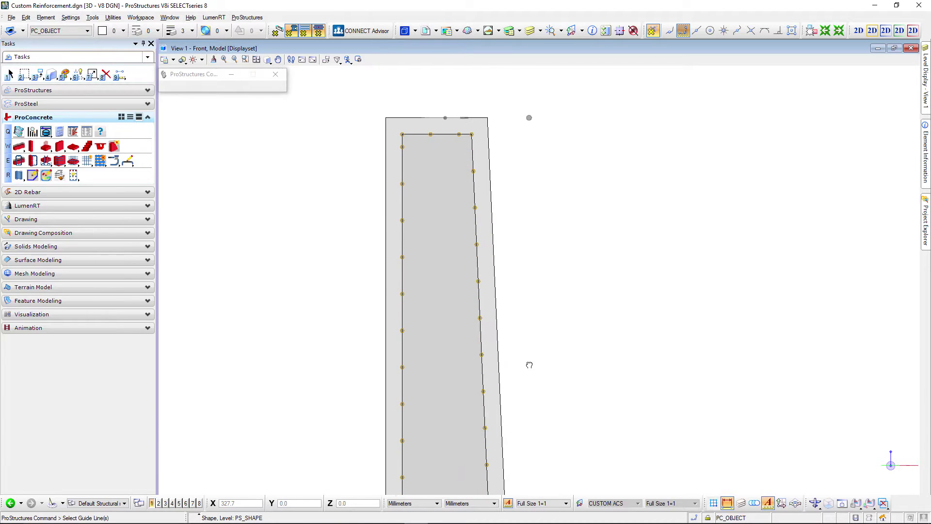
pyautogui.click(481, 255)
# Set the dispatch method to Vertex and examine the bars at the guide shape's corners.
pyautogui.click(190, 167)
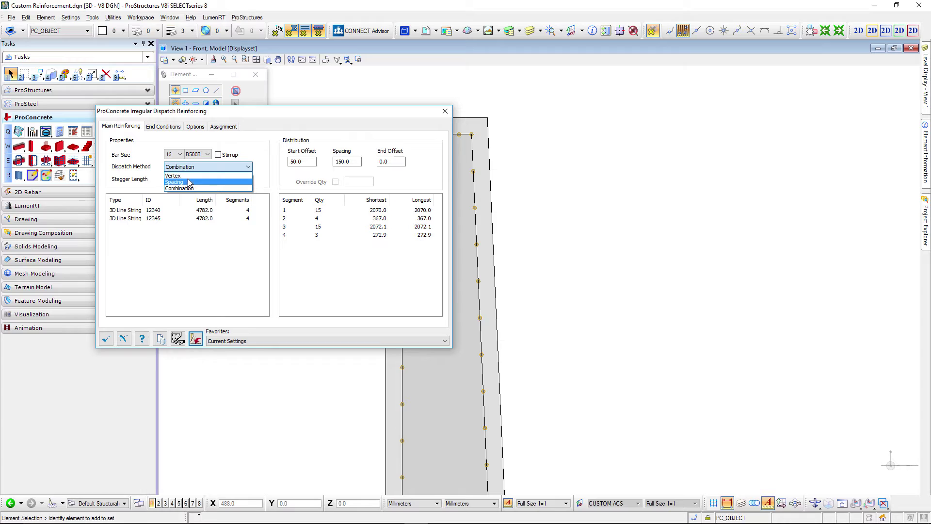
pyautogui.click(189, 177)
pyautogui.moveTo(207, 111); pyautogui.dragTo(682, 119)
pyautogui.scroll(3, 416, 130)
pyautogui.moveTo(402, 203); pyautogui.dragTo(306, 199, button='middle')
pyautogui.scroll(-3, 370, 106)
pyautogui.moveTo(445, 274); pyautogui.dragTo(402, 115, button='middle')
pyautogui.moveTo(473, 366); pyautogui.dragTo(464, 139, button='middle')
pyautogui.scroll(3, 386, 334)
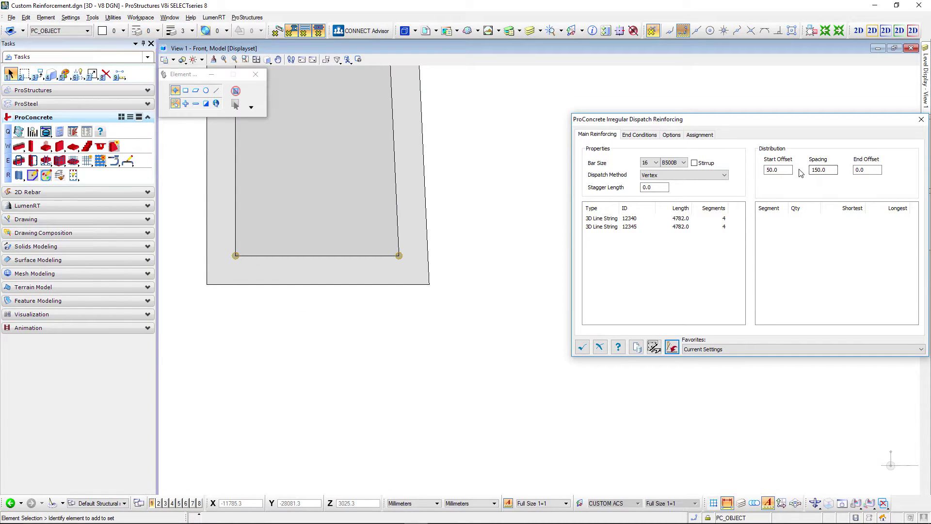
# Change the dispatch method to Spacing and set the start offset to 0.
pyautogui.click(699, 174)
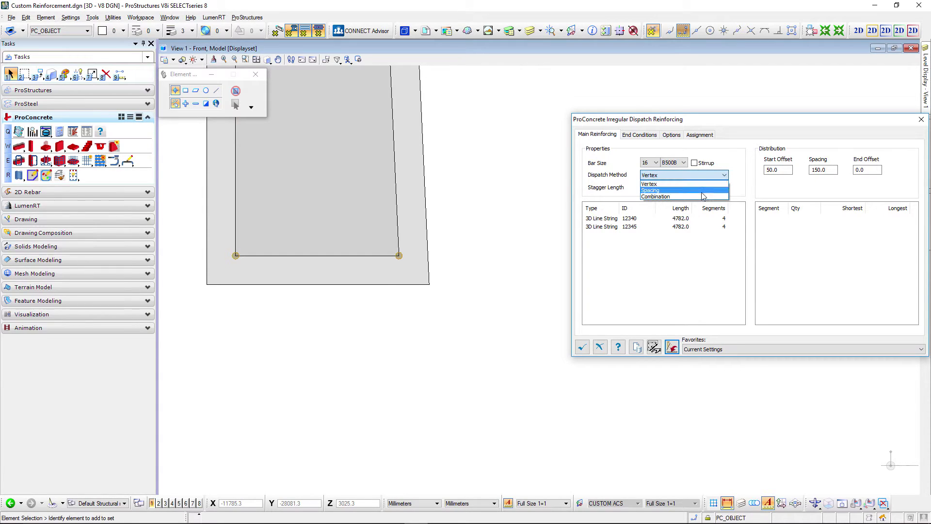
pyautogui.click(699, 191)
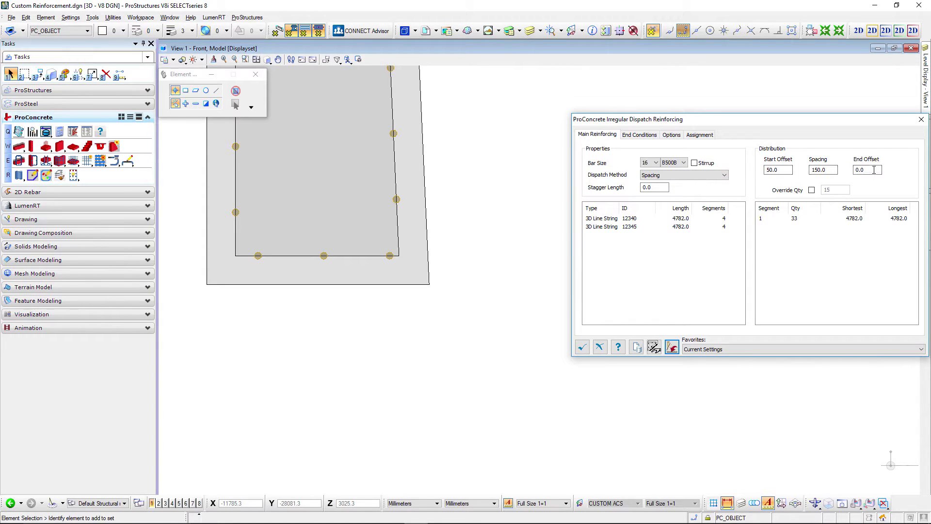
pyautogui.hotkey('shift', 'Tab')
pyautogui.hotkey('shift', 'Tab')
pyautogui.write('0')
pyautogui.press('Tab')
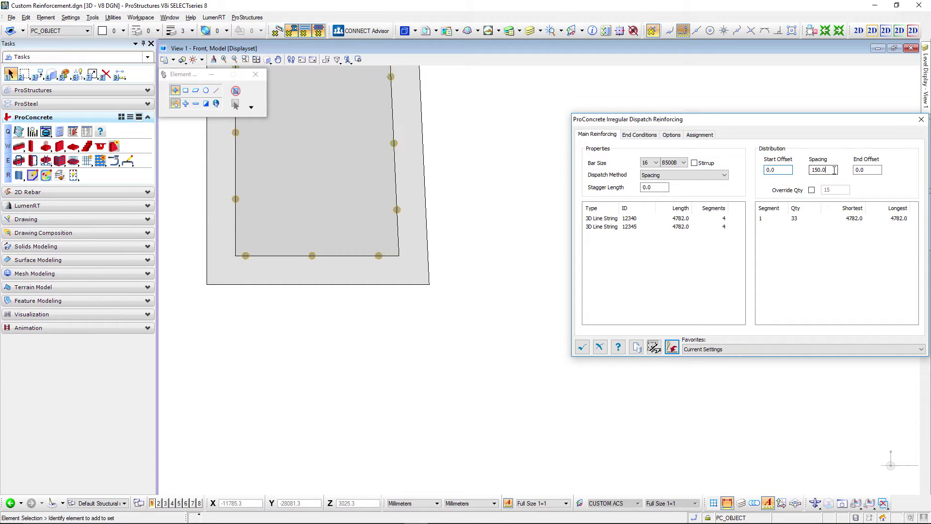
# Examine how the evenly spaced bars fall around the guide shape's upper corners.
pyautogui.scroll(-2, 422, 300)
pyautogui.moveTo(392, 191); pyautogui.dragTo(405, 328, button='middle')
pyautogui.moveTo(396, 231); pyautogui.dragTo(446, 433, button='middle')
pyautogui.scroll(4, 387, 80)
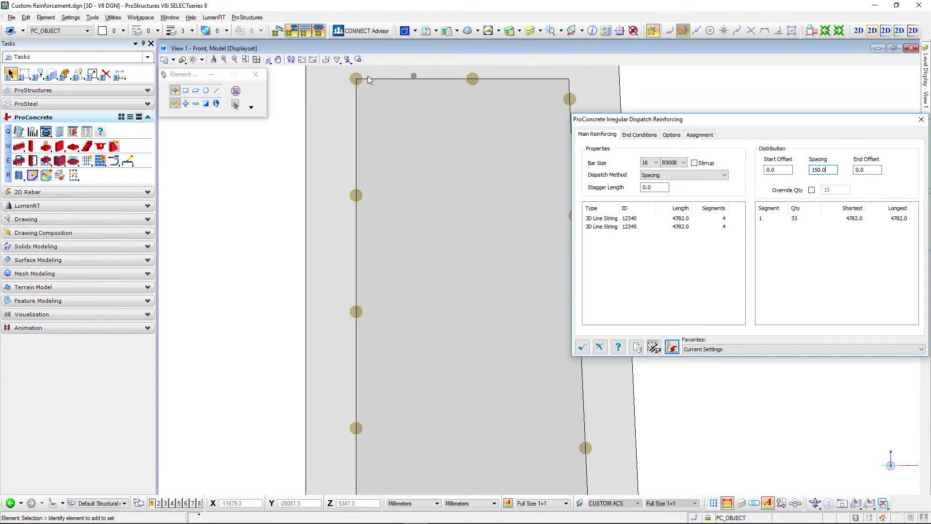
pyautogui.scroll(-2, 368, 80)
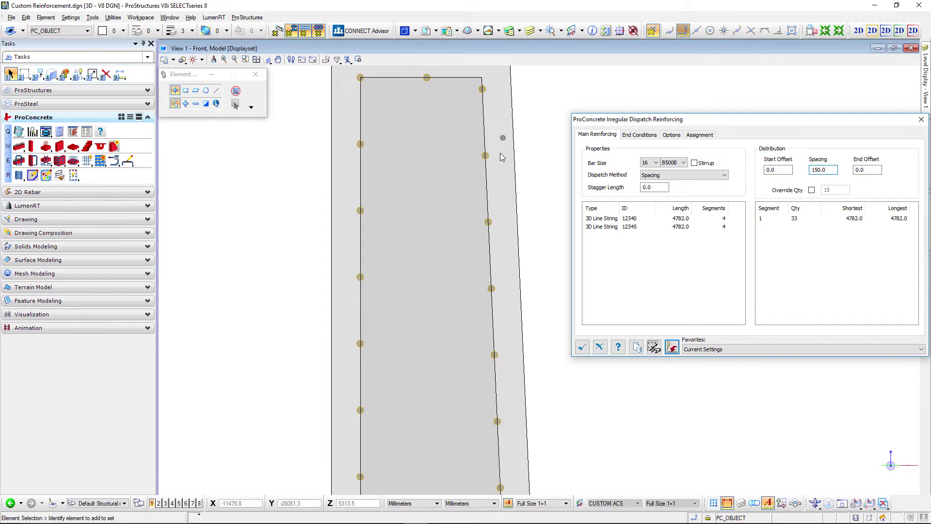
pyautogui.scroll(4, 475, 79)
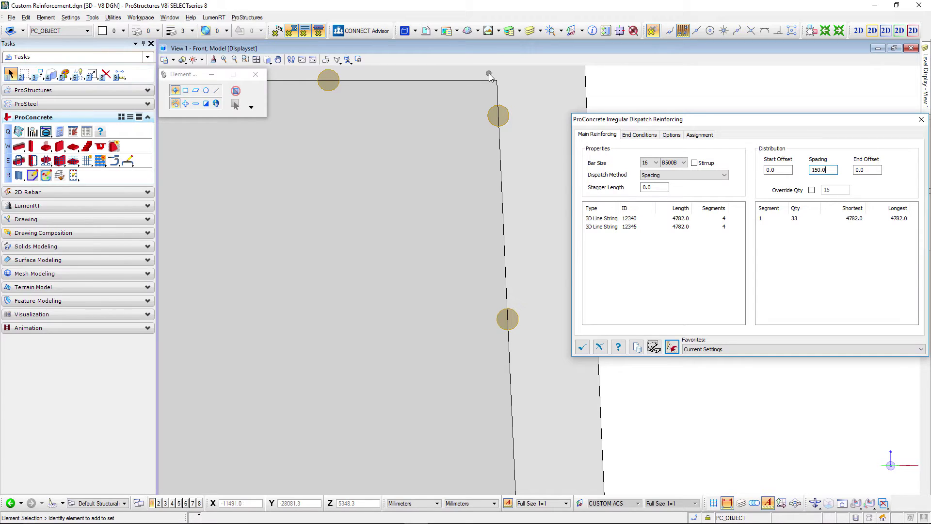
pyautogui.scroll(-4, 495, 79)
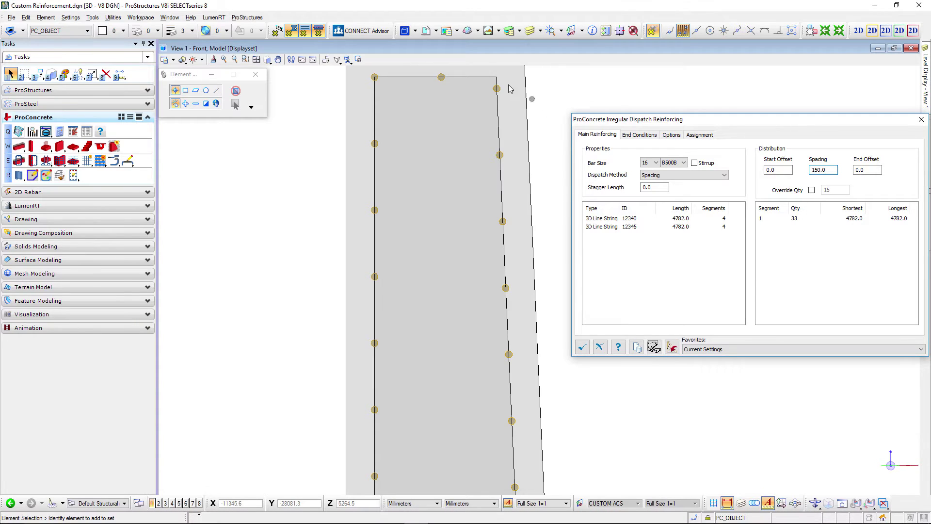
pyautogui.scroll(2, 493, 74)
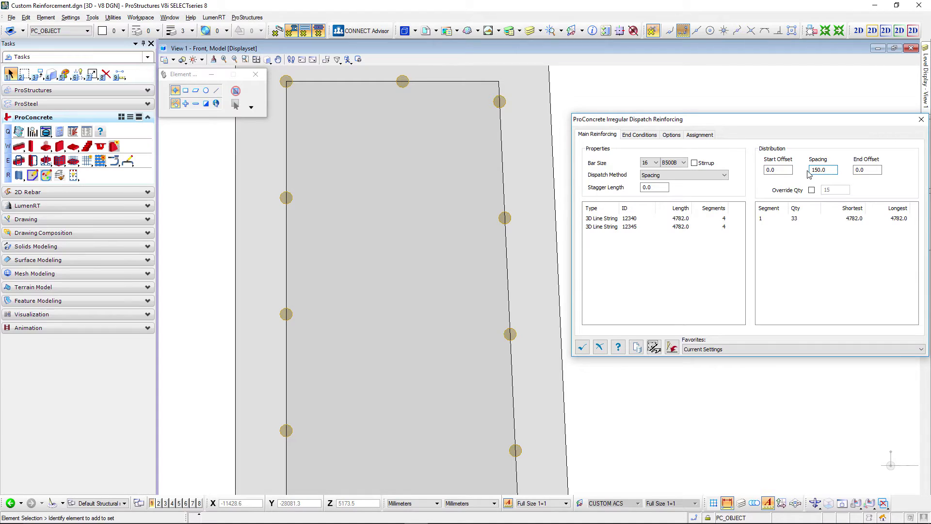
# Switch the dispatch method to Combination and check the bar layout at the corners and along the sides.
pyautogui.click(693, 176)
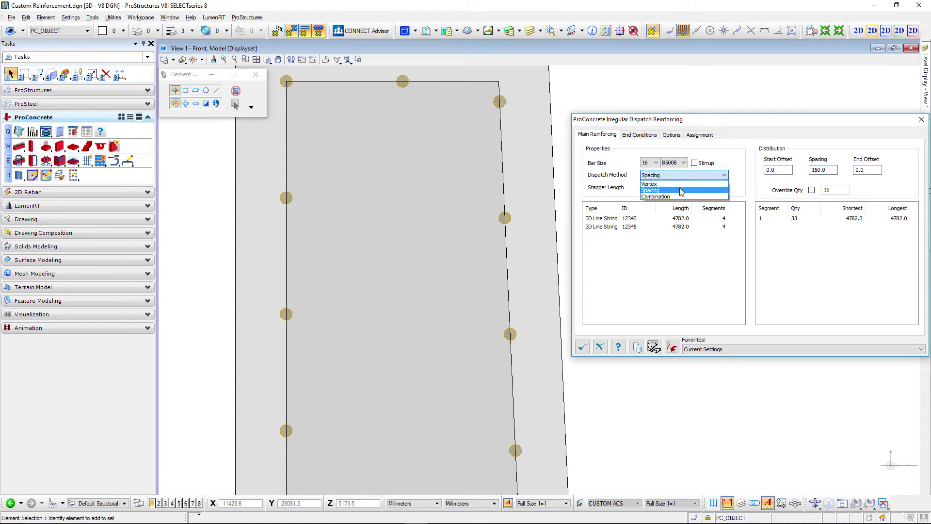
pyautogui.click(655, 196)
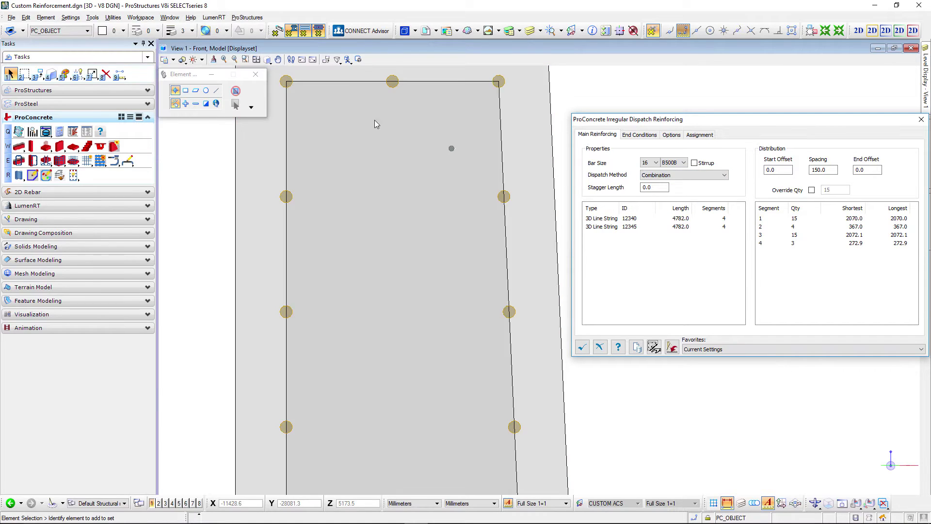
pyautogui.scroll(-2, 275, 75)
pyautogui.moveTo(320, 162); pyautogui.dragTo(347, 139, button='middle')
pyautogui.scroll(-2, 345, 141)
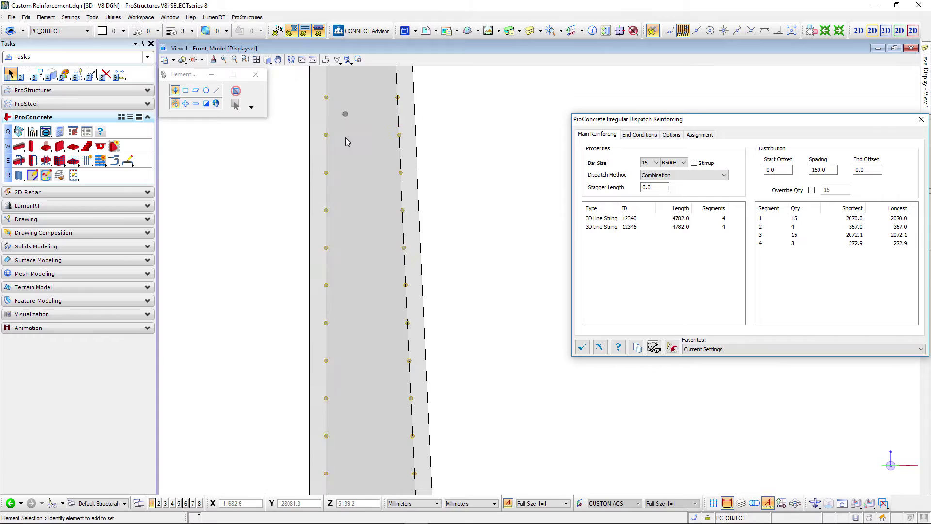
pyautogui.moveTo(386, 291); pyautogui.dragTo(388, 139, button='middle')
pyautogui.press('Escape')
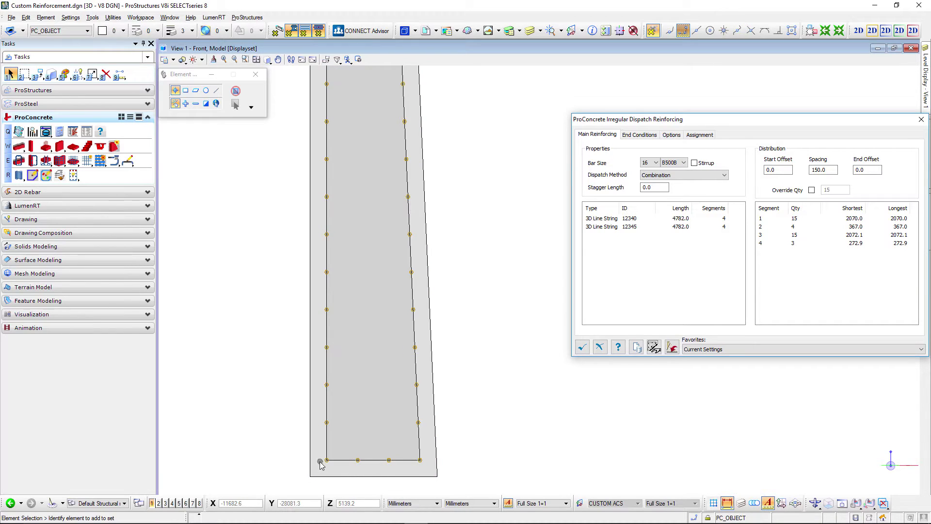
pyautogui.moveTo(424, 210); pyautogui.dragTo(456, 387, button='middle')
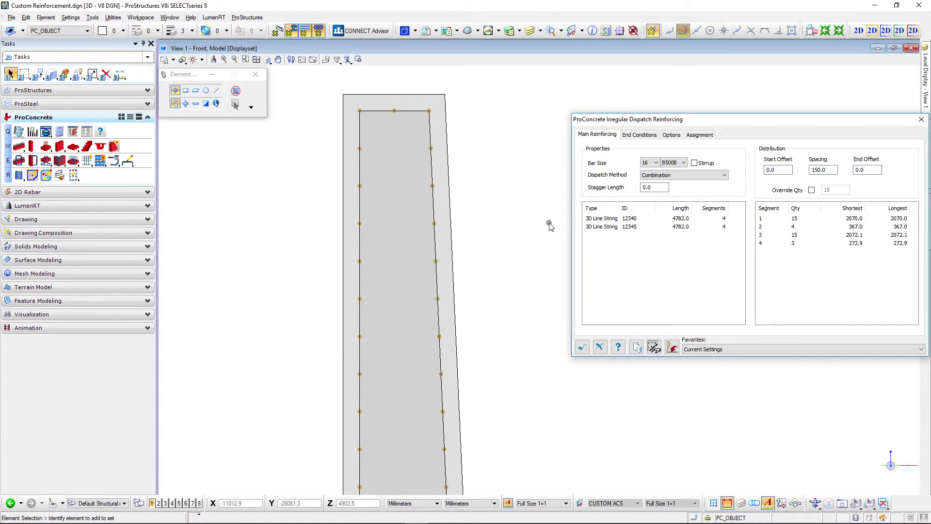
pyautogui.scroll(2, 395, 115)
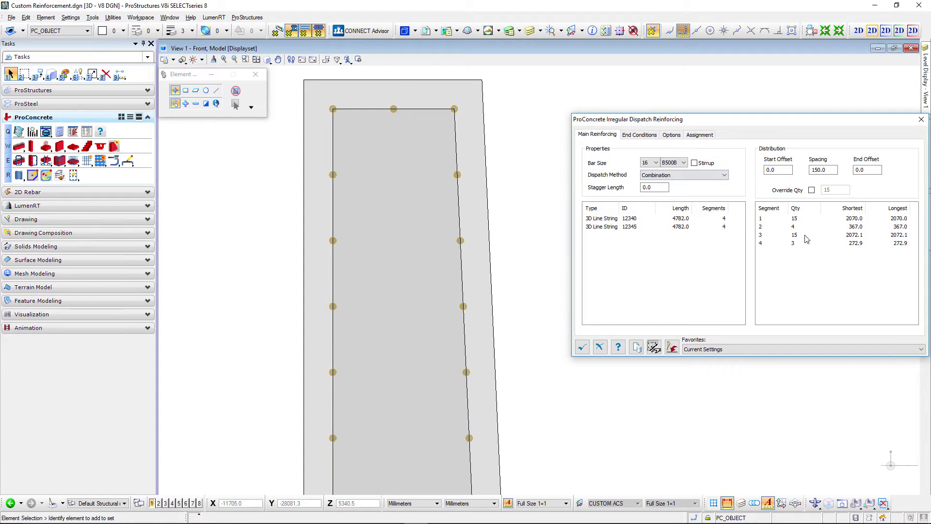
# Override the bar quantity of segment 4 to 4 and check the bars along the wall's top and bottom.
pyautogui.click(763, 244)
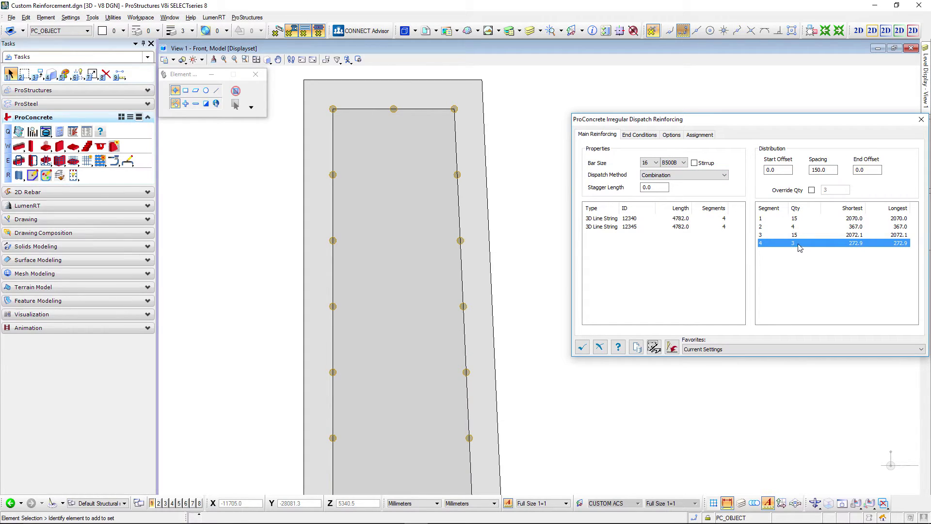
pyautogui.click(812, 190)
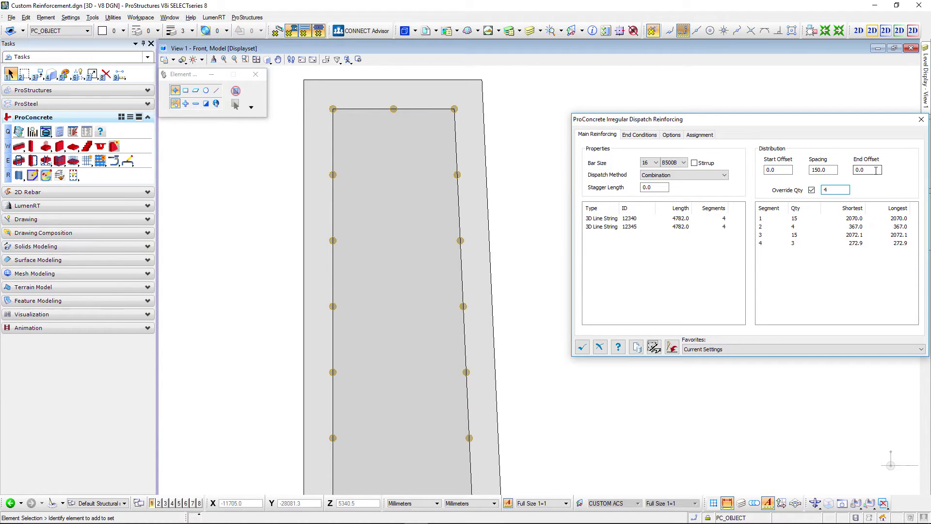
pyautogui.scroll(-1, 481, 169)
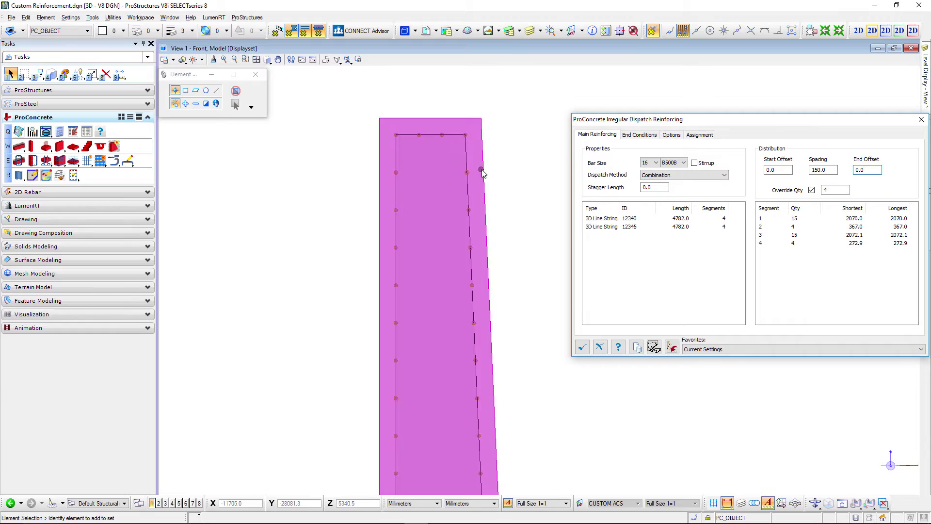
pyautogui.moveTo(516, 269); pyautogui.dragTo(507, 140, button='middle')
pyautogui.scroll(-1, 507, 140)
pyautogui.scroll(2, 454, 379)
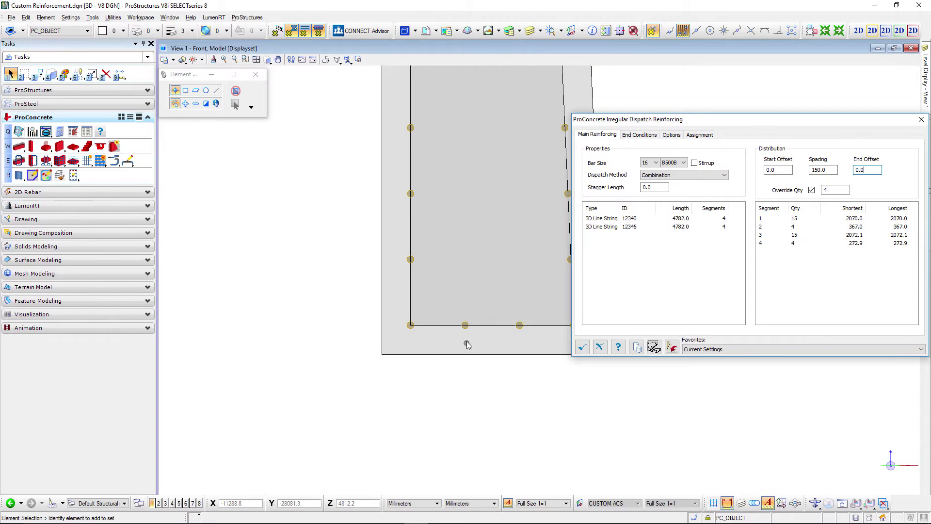
pyautogui.moveTo(492, 340); pyautogui.dragTo(394, 340, button='middle')
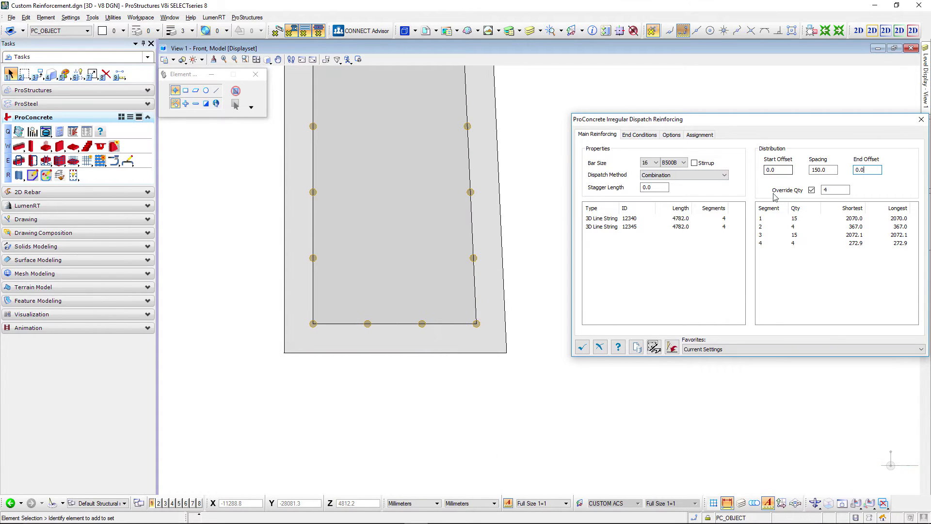
# Override the bar quantity of segment 2, the bottom row, to 6.
pyautogui.click(798, 226)
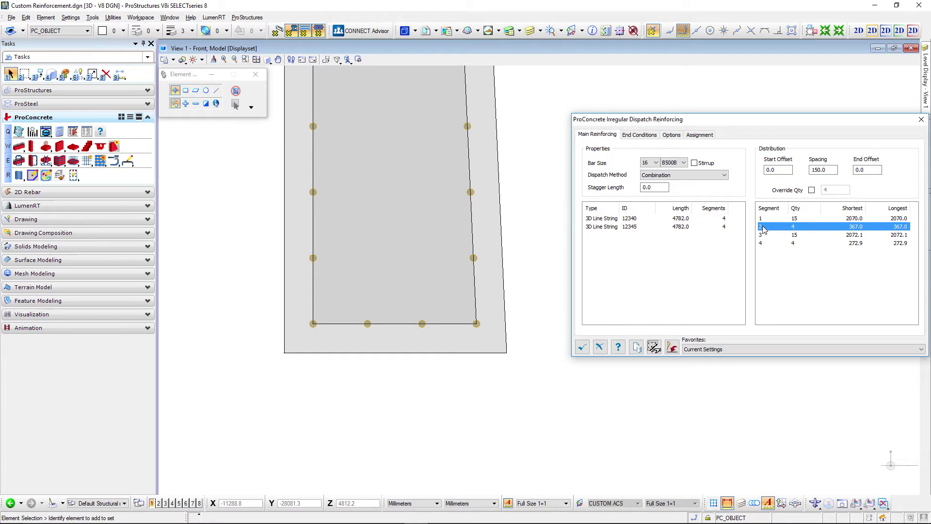
pyautogui.click(811, 190)
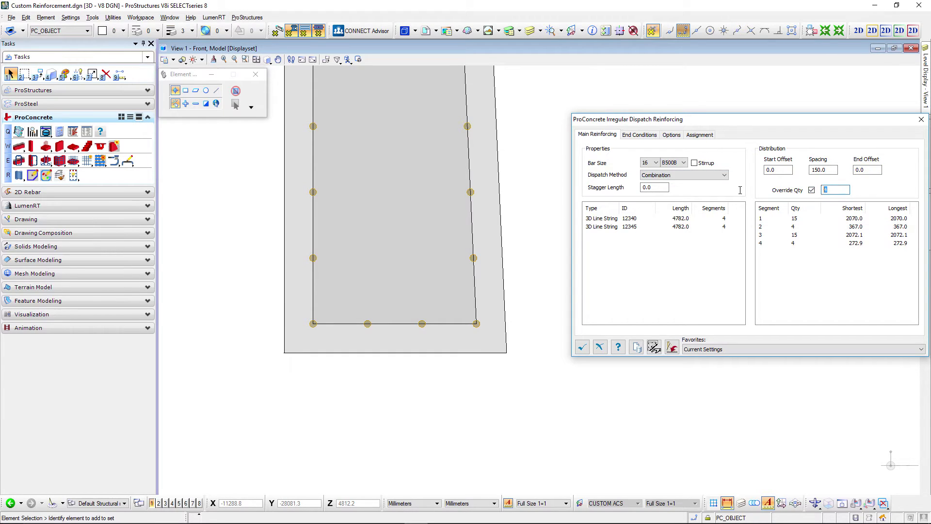
pyautogui.press('Tab')
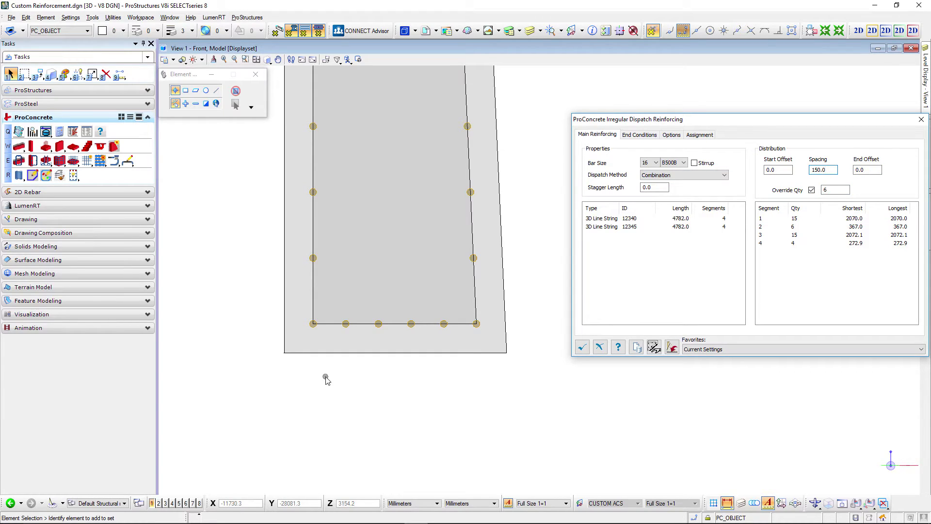
# Accept the irregular reinforcement and show the whole reinforced wall in a 3D view.
pyautogui.click(326, 380)
pyautogui.scroll(-2, 564, 328)
pyautogui.keyDown('shift'); pyautogui.moveTo(687, 287); pyautogui.dragTo(527, 334, button='middle'); pyautogui.keyUp('shift')
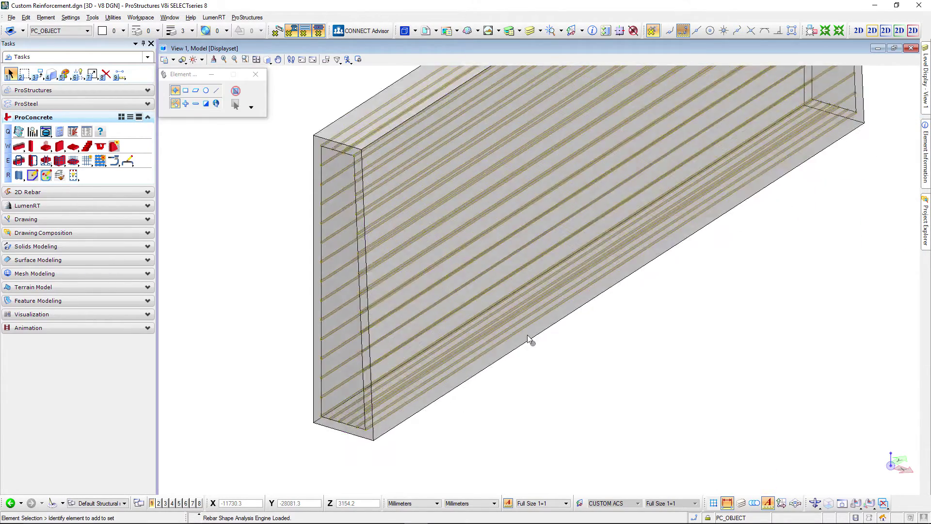
pyautogui.scroll(-1, 429, 237)
pyautogui.scroll(-2, 622, 286)
pyautogui.moveTo(622, 286); pyautogui.dragTo(624, 364, button='middle')
pyautogui.rightClick(624, 364)
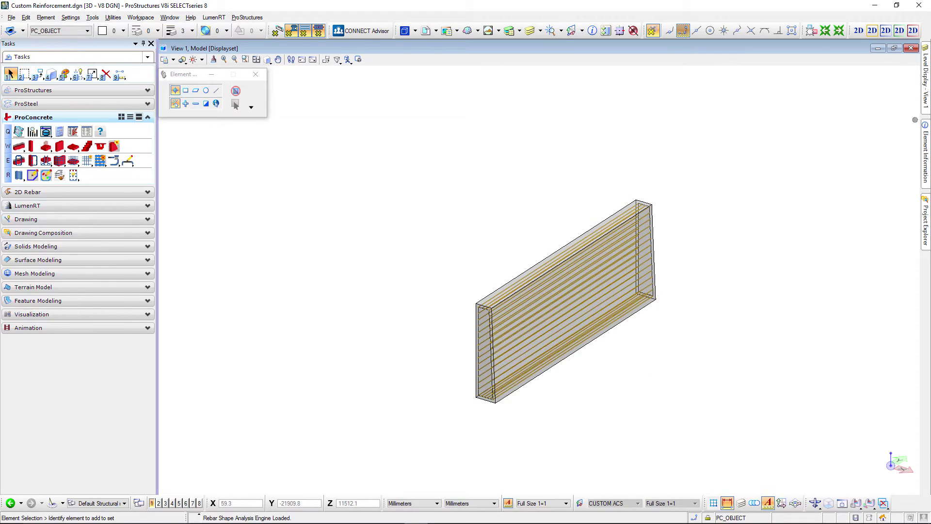
# Turn off the display of the PC_BAR_GUIDELINES level and view the bars at the wall's near upper corner.
pyautogui.moveTo(924, 97)
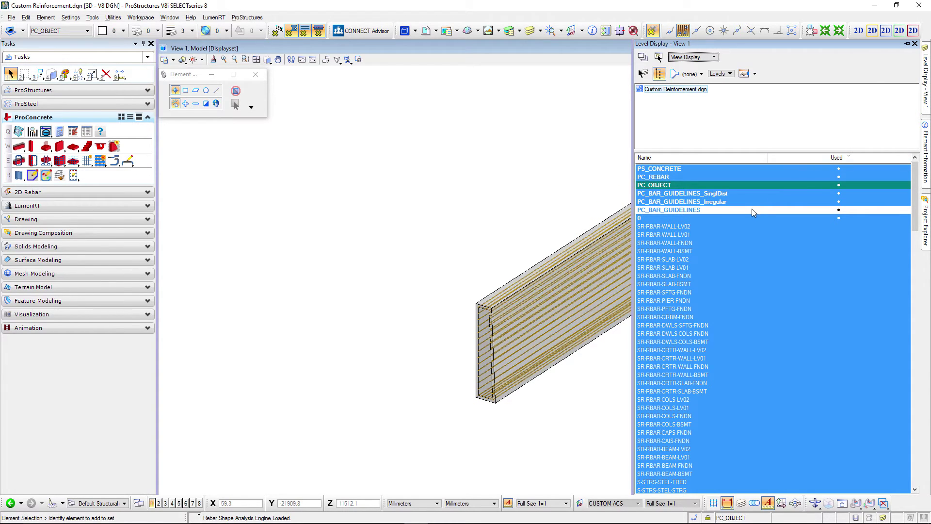
pyautogui.scroll(4, 543, 344)
pyautogui.moveTo(675, 446); pyautogui.dragTo(665, 360, button='middle')
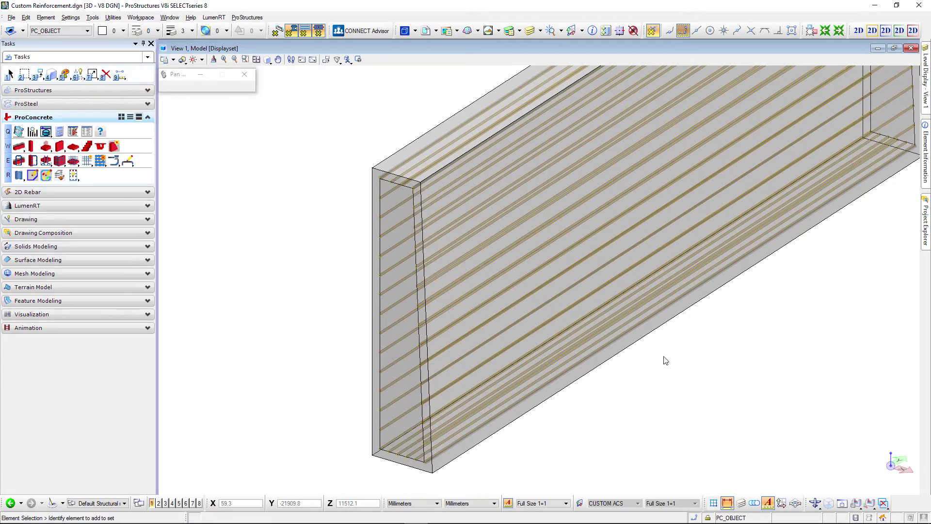
pyautogui.scroll(5, 411, 162)
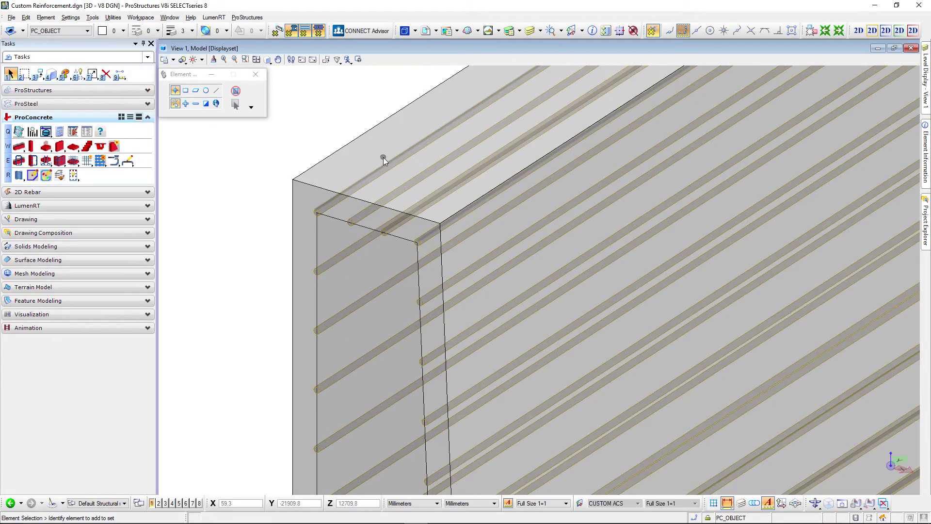
# Start a new custom irregular reinforcement and select the tapered wall as its active concrete.
pyautogui.scroll(-5, 348, 154)
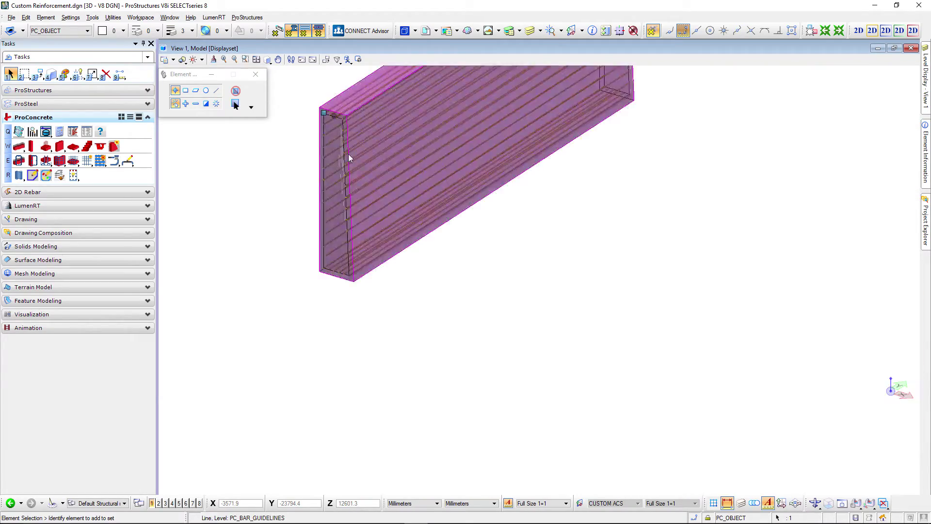
pyautogui.moveTo(348, 153); pyautogui.dragTo(318, 308, button='middle')
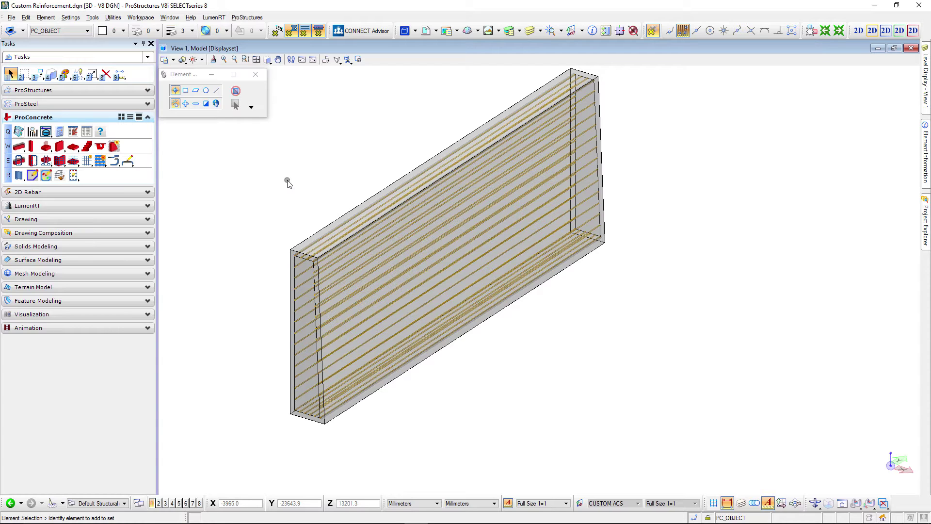
pyautogui.click(294, 282)
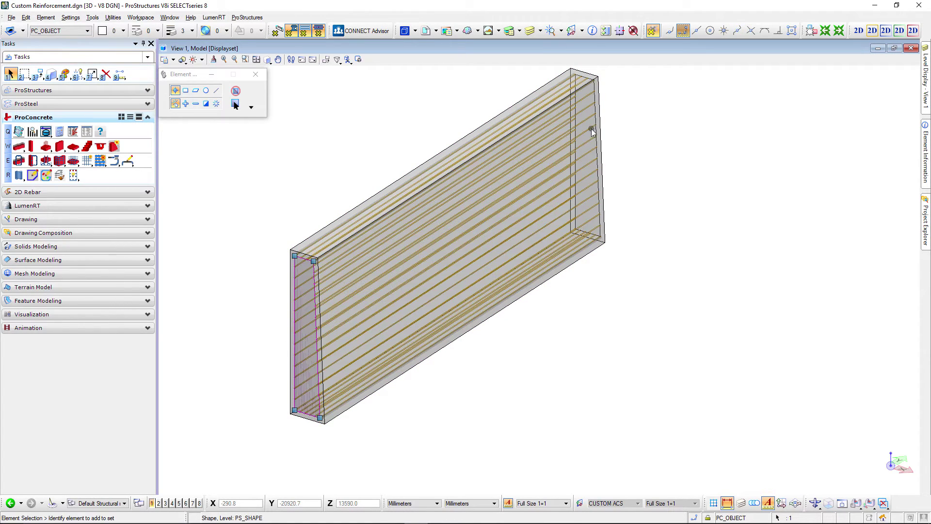
pyautogui.click(645, 165)
pyautogui.click(100, 161)
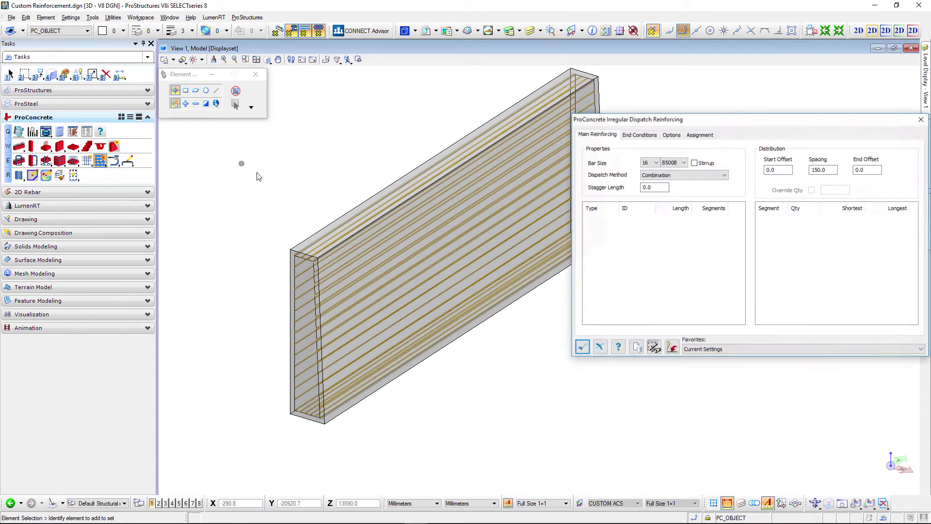
pyautogui.click(654, 348)
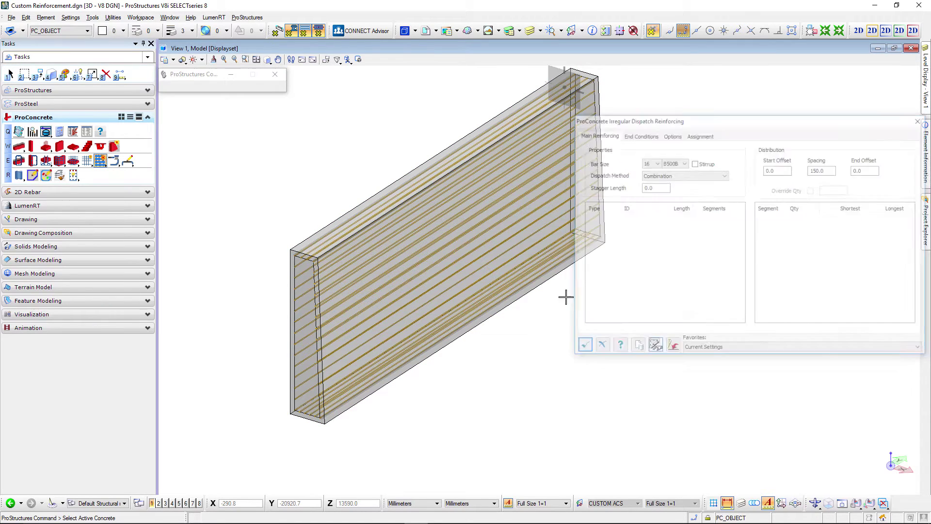
pyautogui.click(422, 162)
# Pick longitudinal guide lines at the wall's two upper edges and the sloped face's lower edge to distribute bent transverse bars.
pyautogui.click(671, 348)
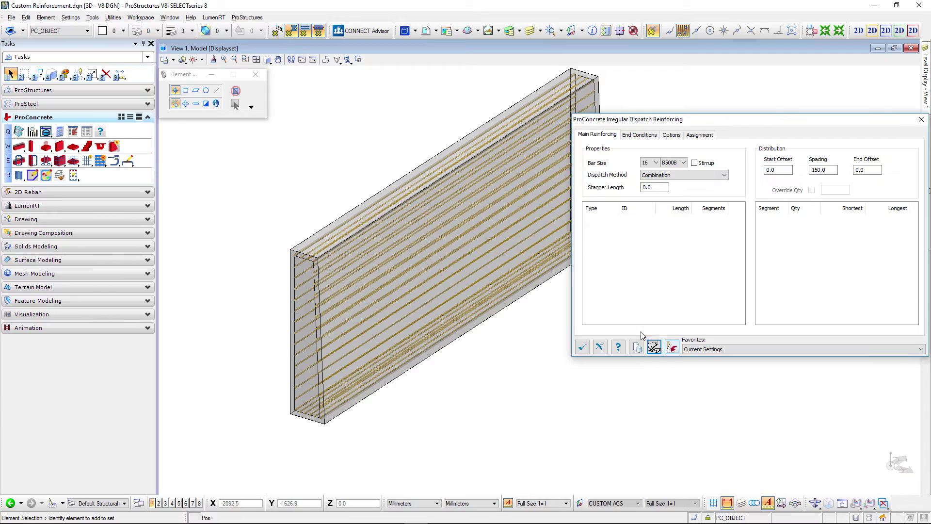
pyautogui.scroll(2, 339, 222)
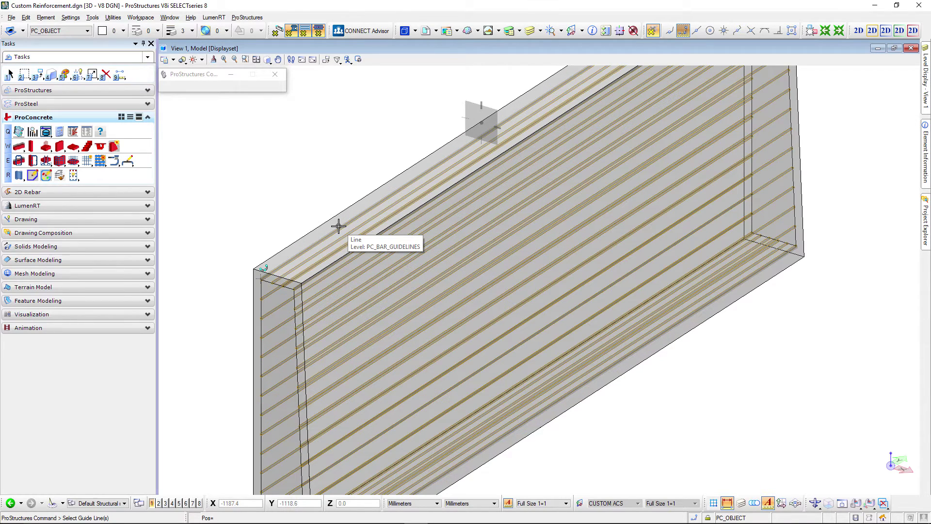
pyautogui.click(338, 226)
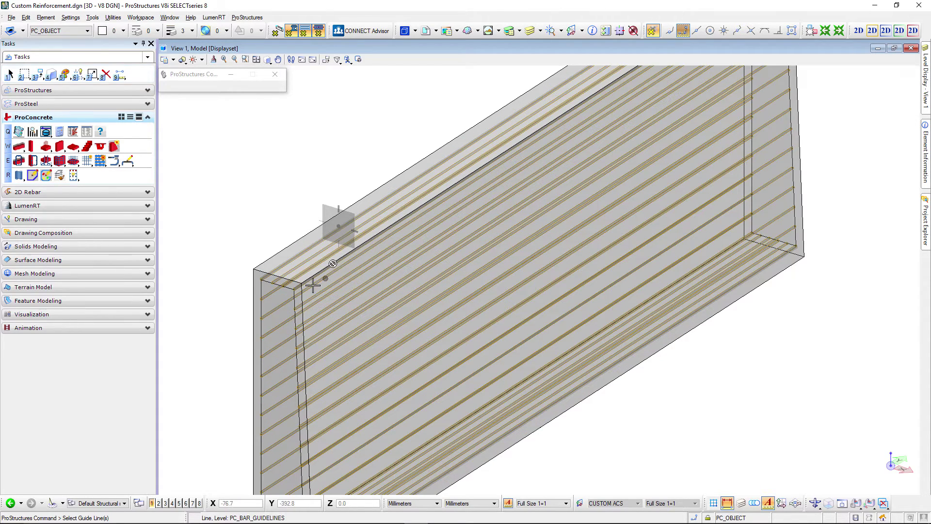
pyautogui.scroll(2, 292, 290)
pyautogui.scroll(-4, 310, 271)
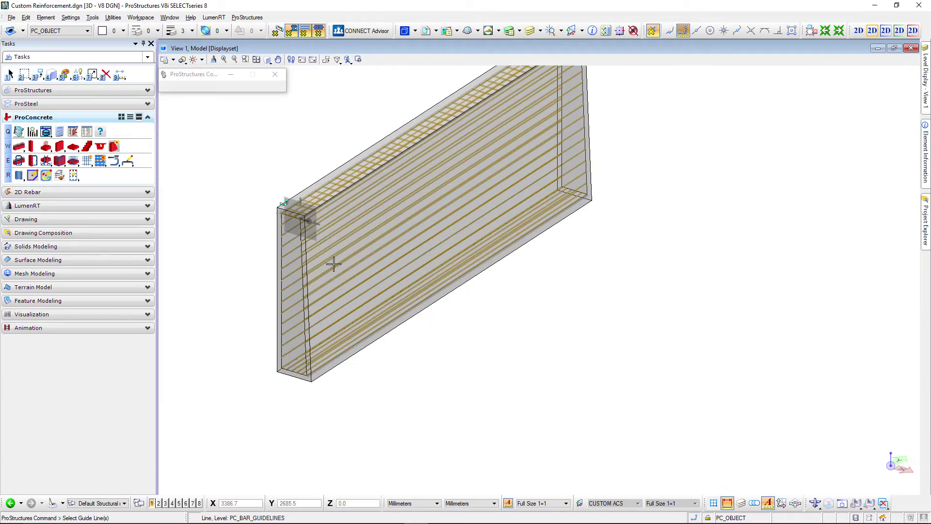
pyautogui.scroll(4, 333, 374)
pyautogui.scroll(3, 210, 423)
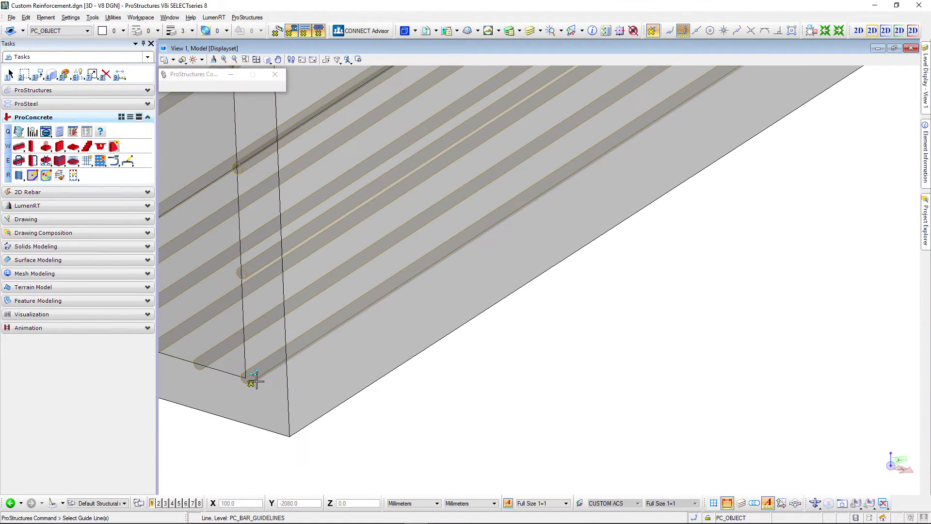
pyautogui.click(250, 382)
pyautogui.scroll(-5, 603, 381)
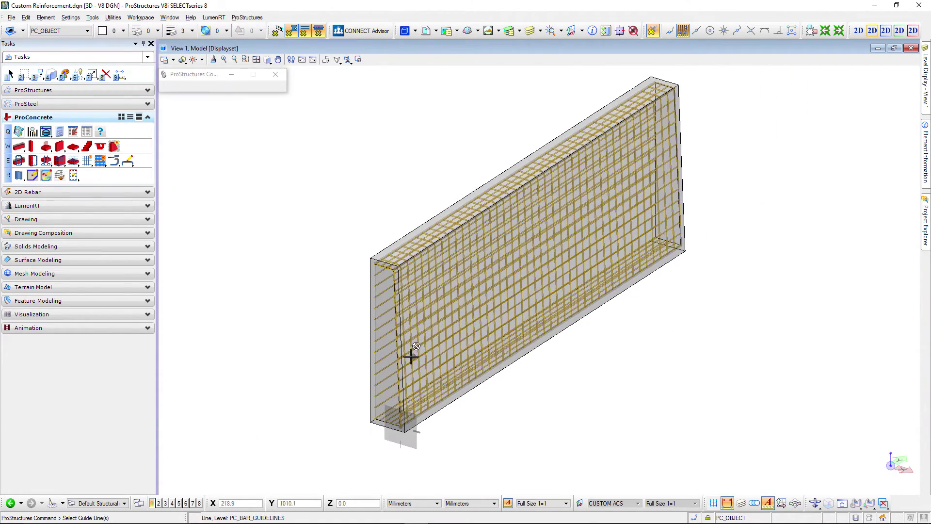
# Check the bent transverse bar at the wall's upper corners in a front view and accept the irregular reinforcement.
pyautogui.scroll(3, 361, 284)
pyautogui.click(267, 59)
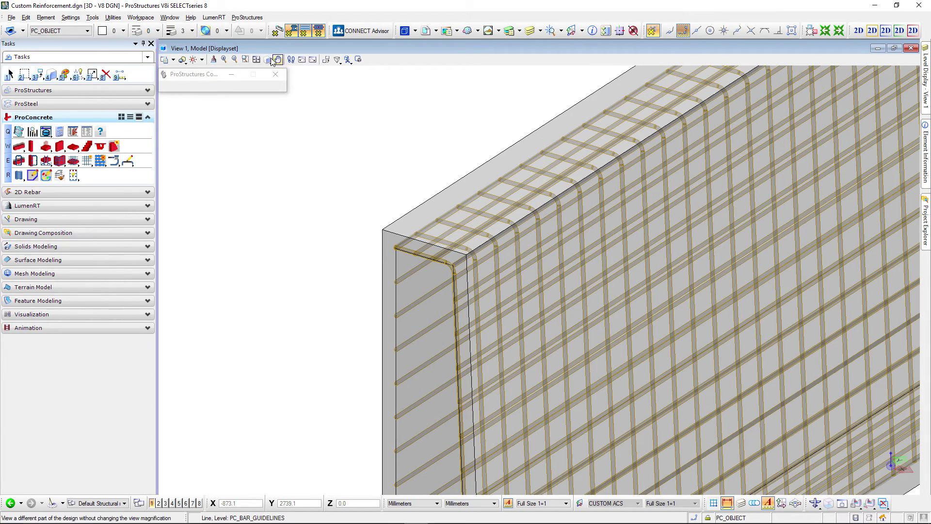
pyautogui.click(297, 92)
pyautogui.scroll(4, 564, 131)
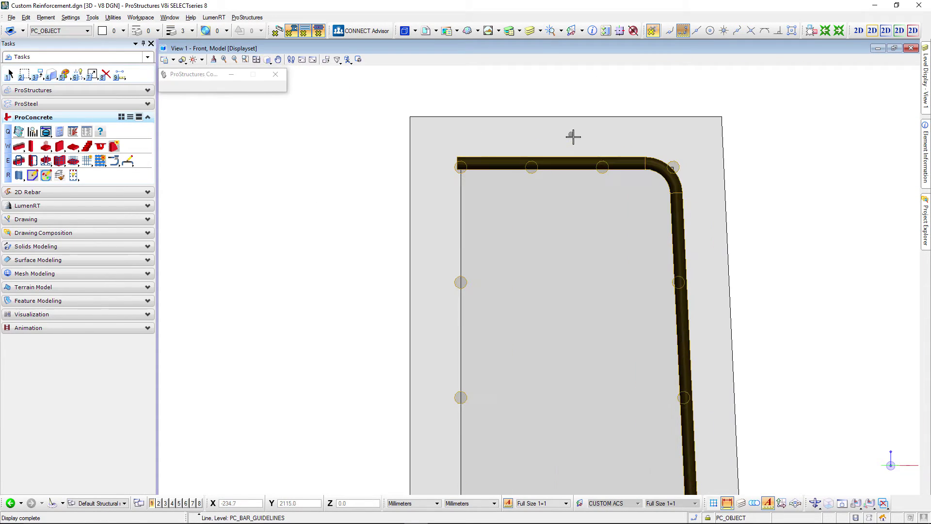
pyautogui.moveTo(668, 202); pyautogui.dragTo(578, 142, button='middle')
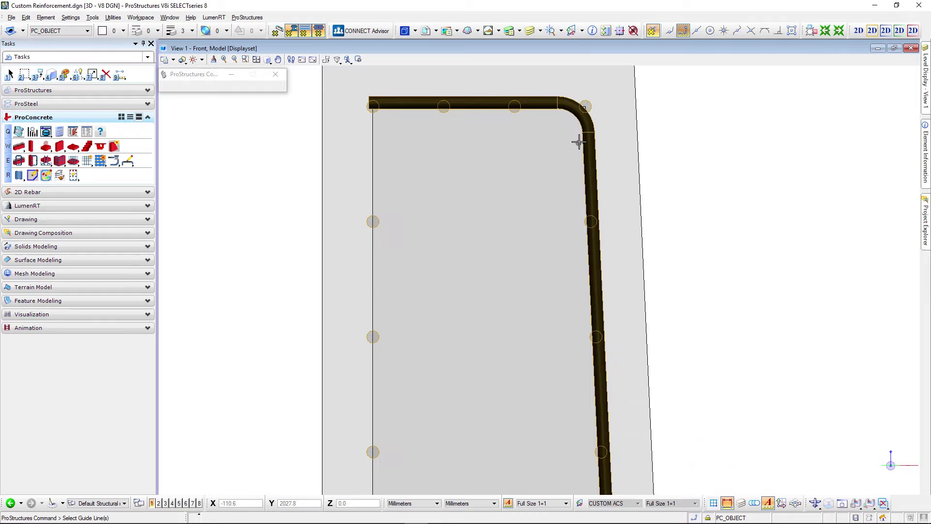
pyautogui.rightClick(578, 143)
pyautogui.click(582, 348)
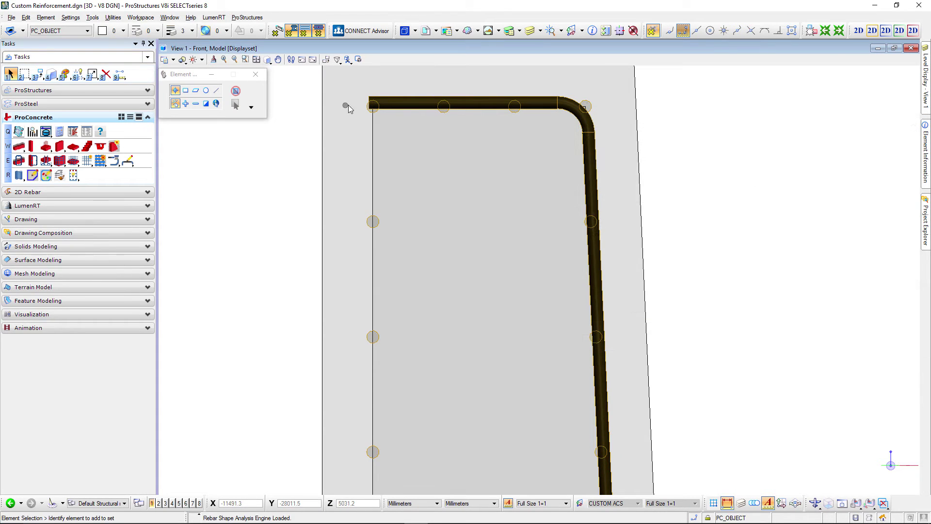
# Examine in the front view how the bent transverse bar meets the longitudinal bars at the wall's top and bottom.
pyautogui.scroll(-3, 410, 102)
pyautogui.scroll(-2, 473, 89)
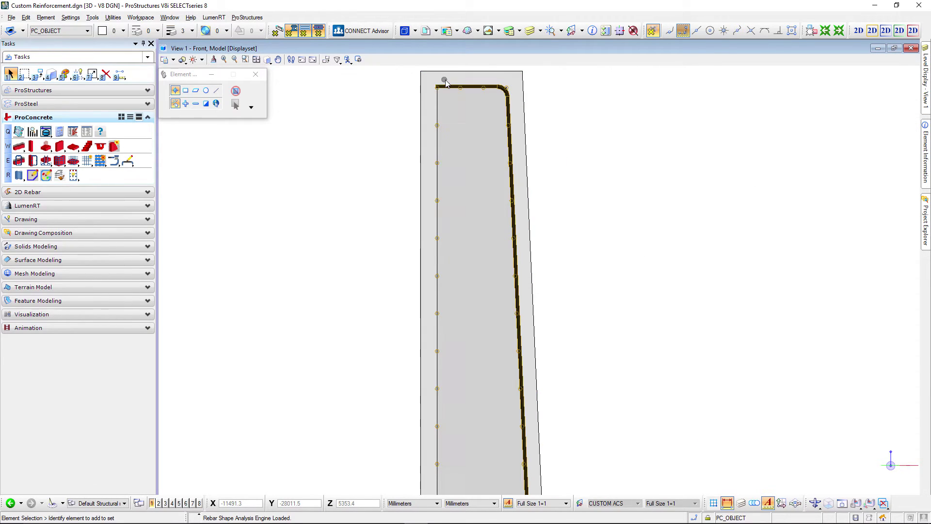
pyautogui.scroll(-3, 519, 126)
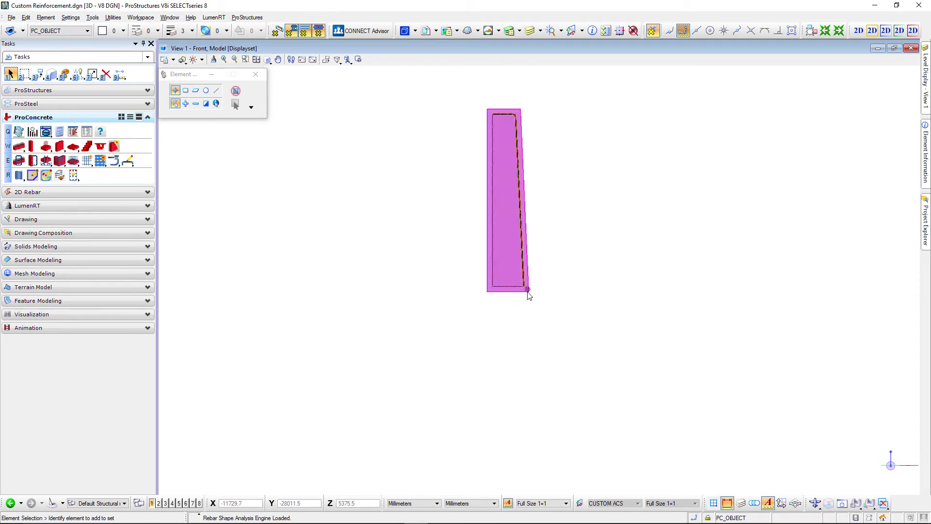
pyautogui.scroll(3, 526, 290)
pyautogui.scroll(2, 525, 290)
pyautogui.scroll(-4, 507, 174)
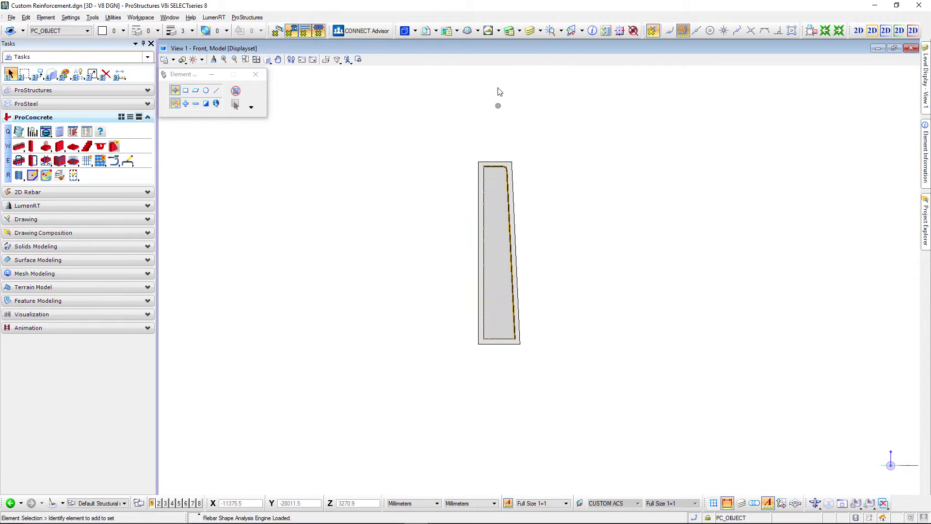
pyautogui.scroll(3, 517, 168)
pyautogui.scroll(3, 508, 170)
pyautogui.moveTo(426, 183); pyautogui.dragTo(502, 170, button='middle')
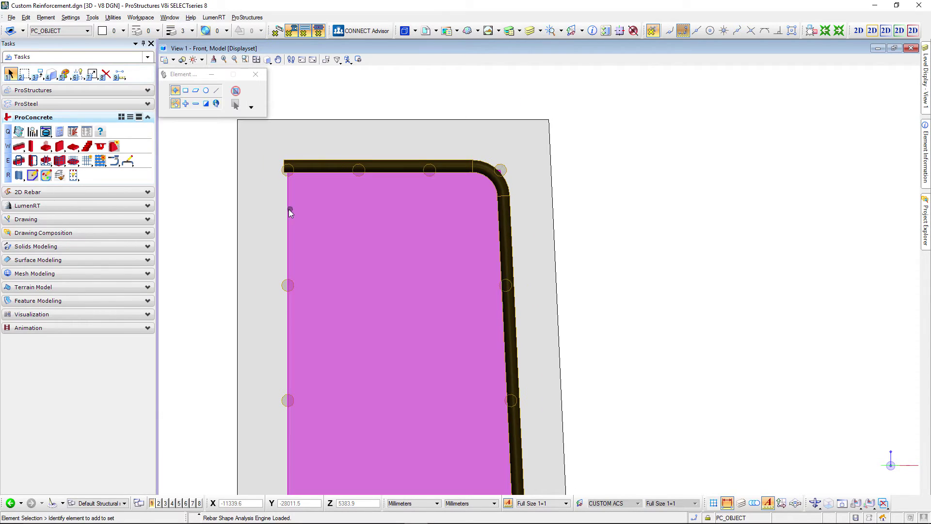
# Move the guide shape at one end of the wall parallel inward by 16 mm without making a copy.
pyautogui.click(289, 208)
pyautogui.rightClick(676, 183)
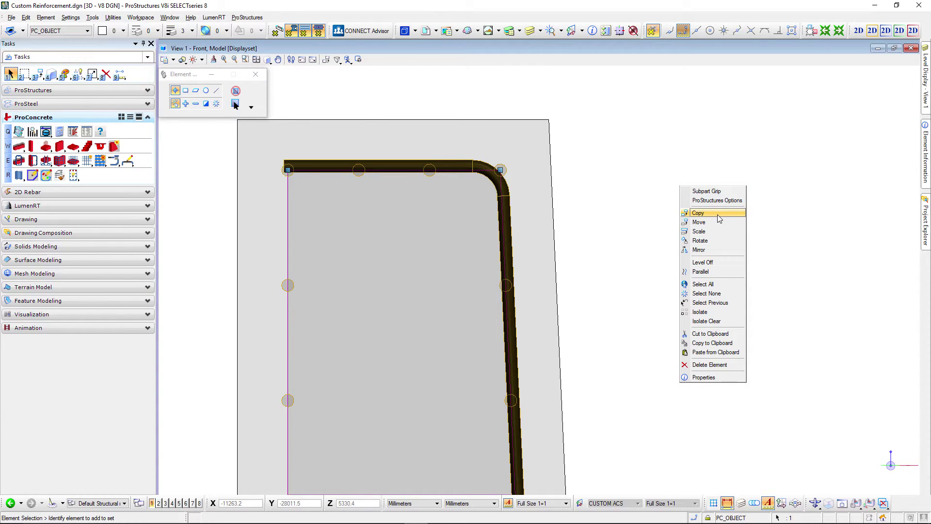
pyautogui.click(730, 272)
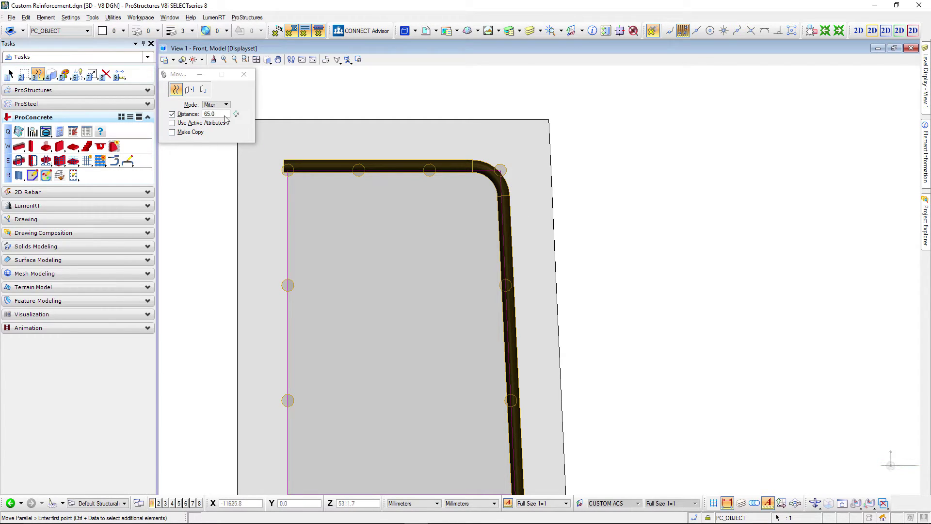
pyautogui.moveTo(224, 116); pyautogui.dragTo(171, 124)
pyautogui.write('16')
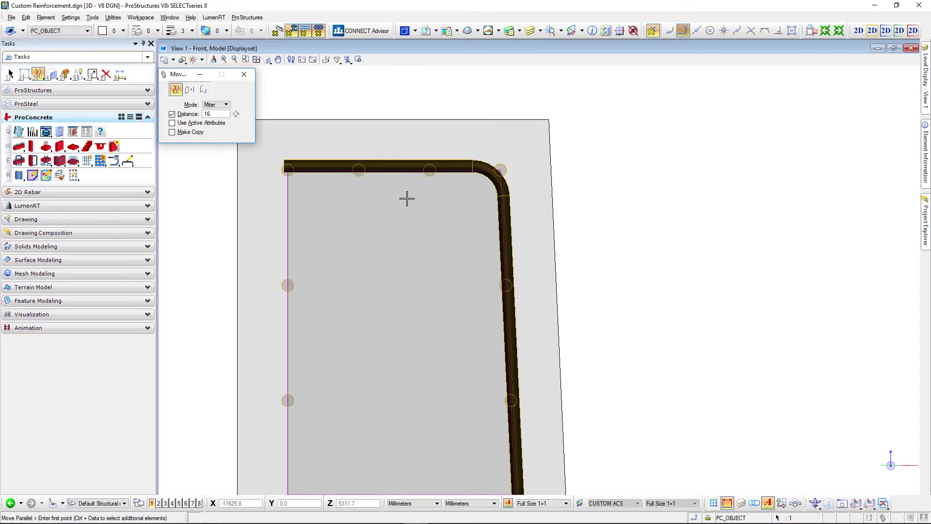
pyautogui.click(462, 170)
pyautogui.click(358, 257)
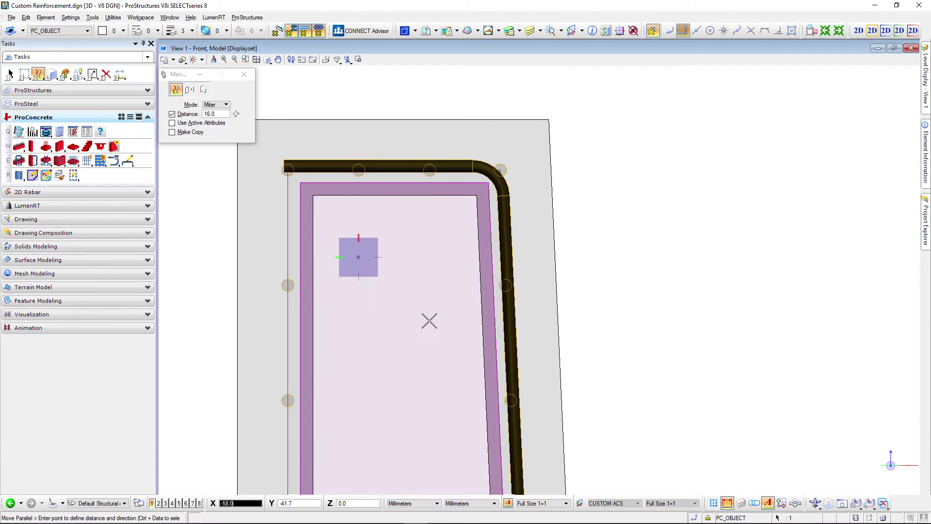
pyautogui.rightClick(664, 274)
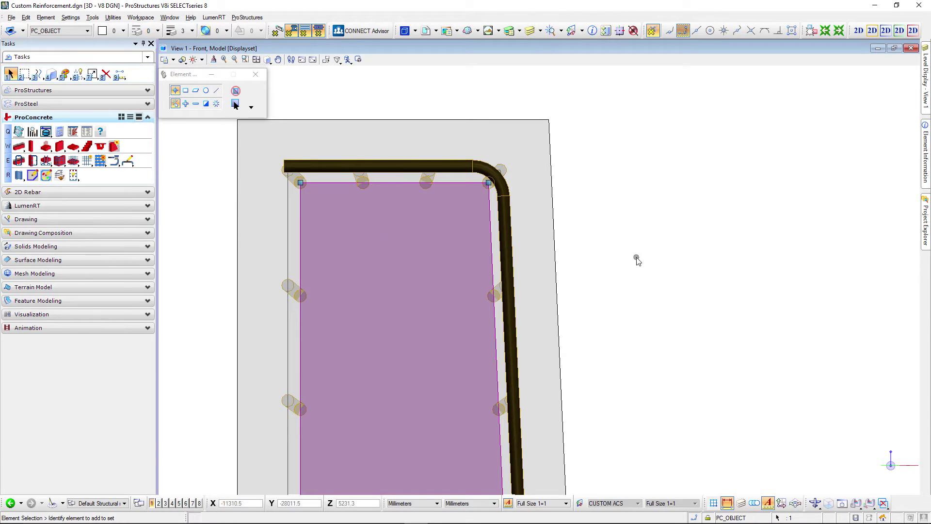
# Move the guide shape at the wall's other end parallel inward by the same 16 mm.
pyautogui.click(288, 213)
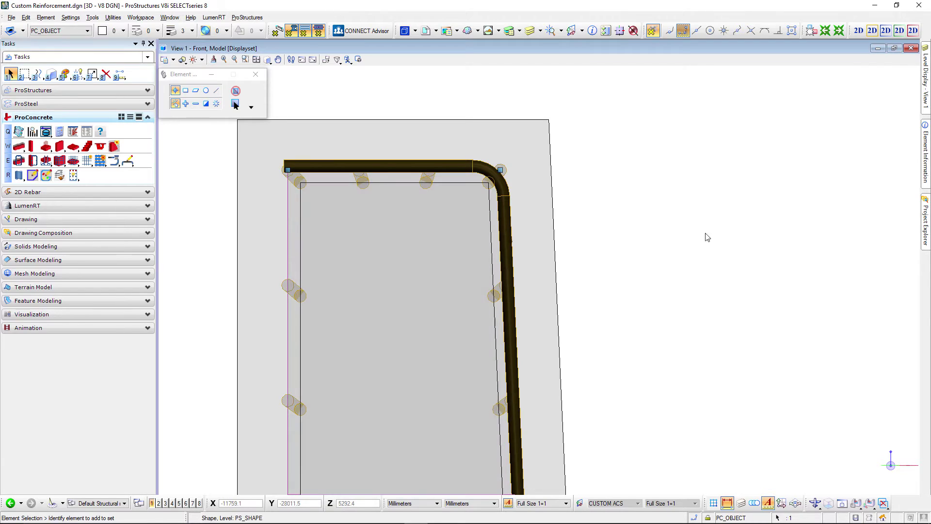
pyautogui.rightClick(739, 217)
pyautogui.click(771, 305)
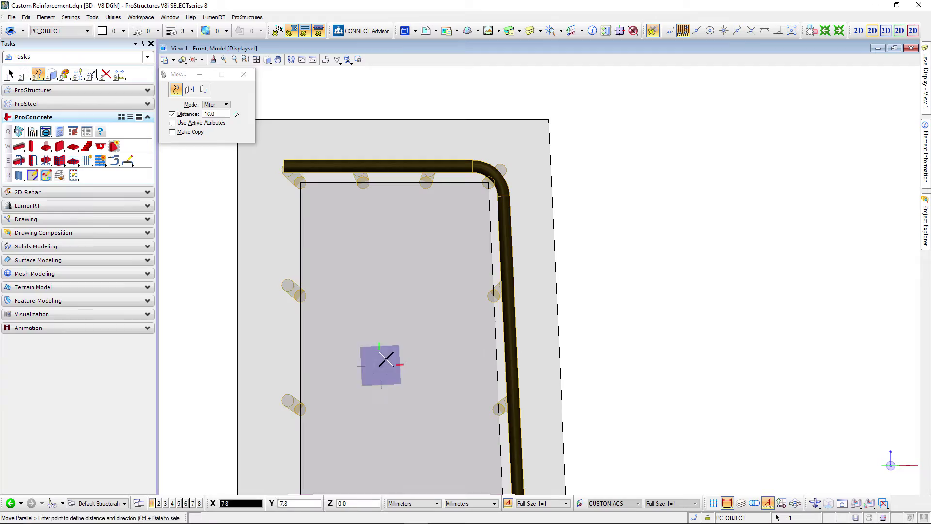
pyautogui.press('Escape')
pyautogui.click(401, 237)
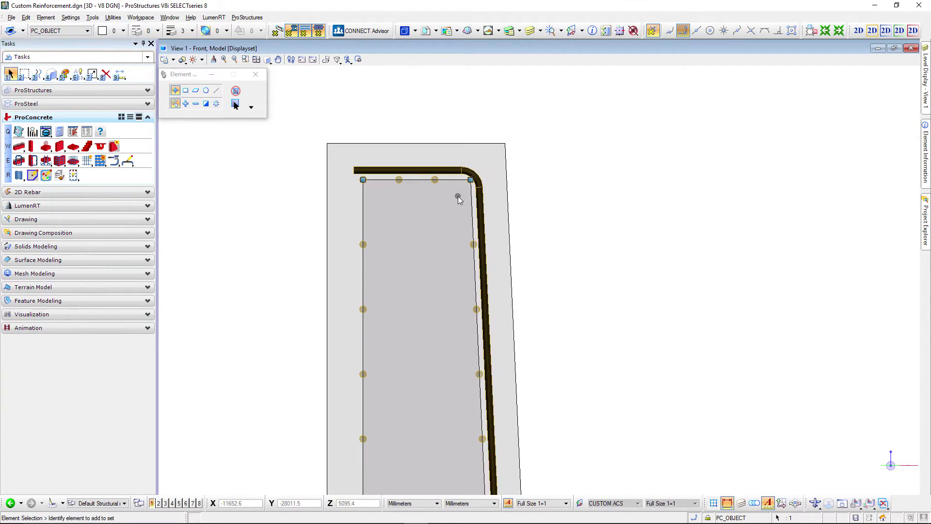
# Examine the shifted longitudinal bars beside the bent bars and show the whole reinforced wall in a 3D view.
pyautogui.scroll(3, 455, 199)
pyautogui.scroll(-3, 472, 163)
pyautogui.keyDown('shift'); pyautogui.moveTo(645, 275); pyautogui.dragTo(525, 285, button='middle'); pyautogui.keyUp('shift')
pyautogui.scroll(-3, 480, 263)
pyautogui.keyDown('shift'); pyautogui.moveTo(846, 316); pyautogui.dragTo(604, 125, button='middle'); pyautogui.keyUp('shift')
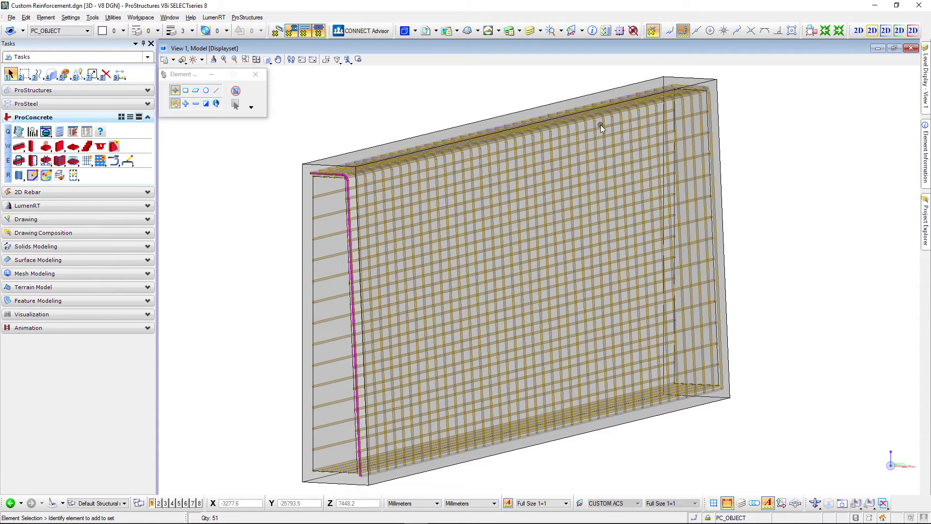
# Show the separate curved wall with its slab and end beams close up in a 3D view.
pyautogui.scroll(-3, 600, 124)
pyautogui.moveTo(794, 224); pyautogui.dragTo(555, 198, button='middle')
pyautogui.scroll(-2, 555, 198)
pyautogui.scroll(3, 857, 227)
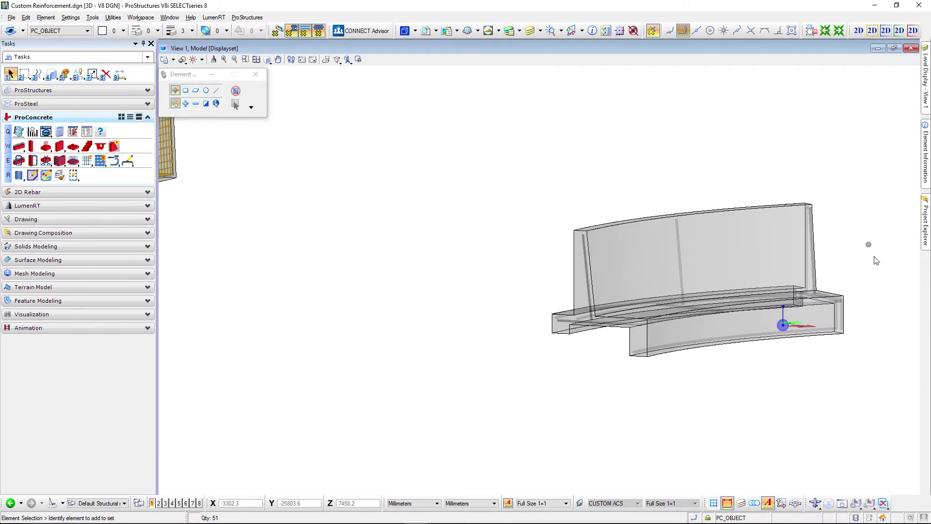
pyautogui.keyDown('shift'); pyautogui.moveTo(875, 260); pyautogui.dragTo(676, 289, button='middle'); pyautogui.keyUp('shift')
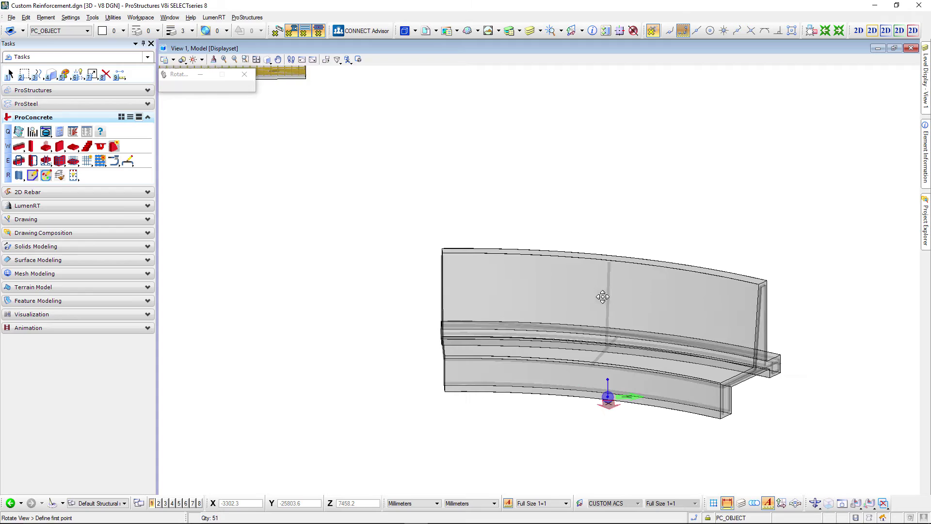
pyautogui.keyDown('shift'); pyautogui.moveTo(603, 297); pyautogui.dragTo(519, 299, button='middle'); pyautogui.keyUp('shift')
pyautogui.scroll(2, 649, 398)
pyautogui.scroll(-2, 726, 411)
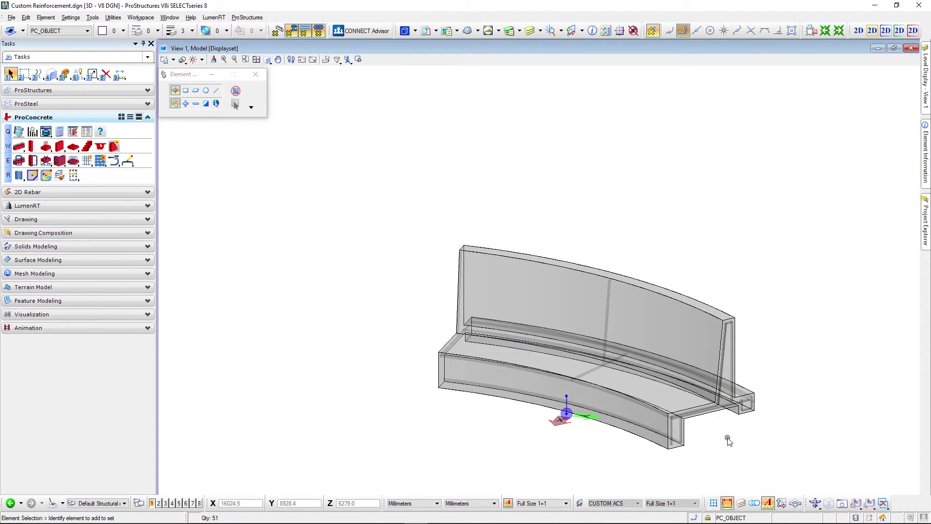
pyautogui.scroll(3, 750, 438)
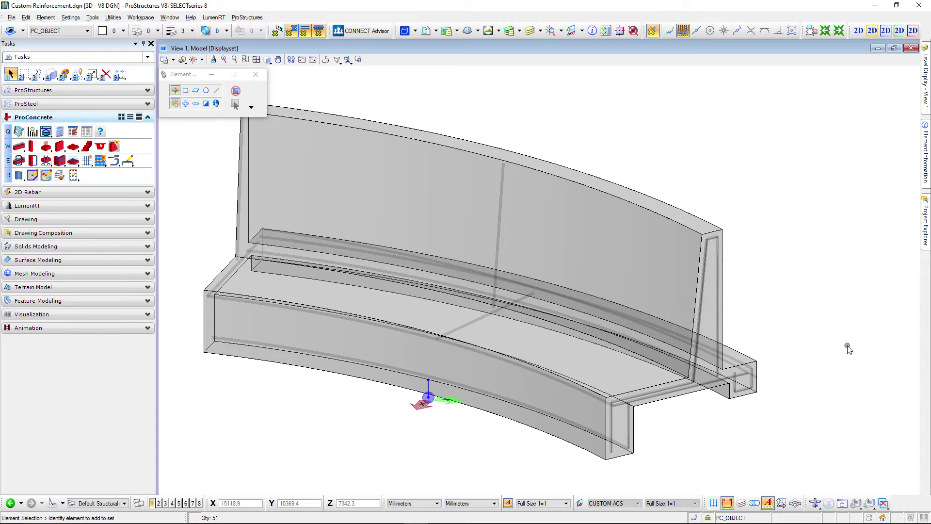
# Hide the level of the mid-span guide lines and start a single rebar distribution with bar grade B500B.
pyautogui.moveTo(924, 87)
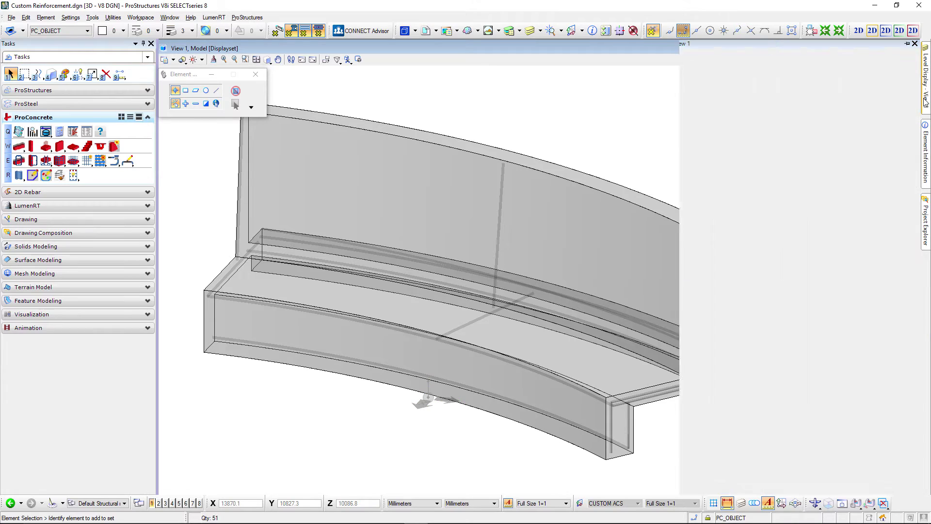
pyautogui.click(706, 203)
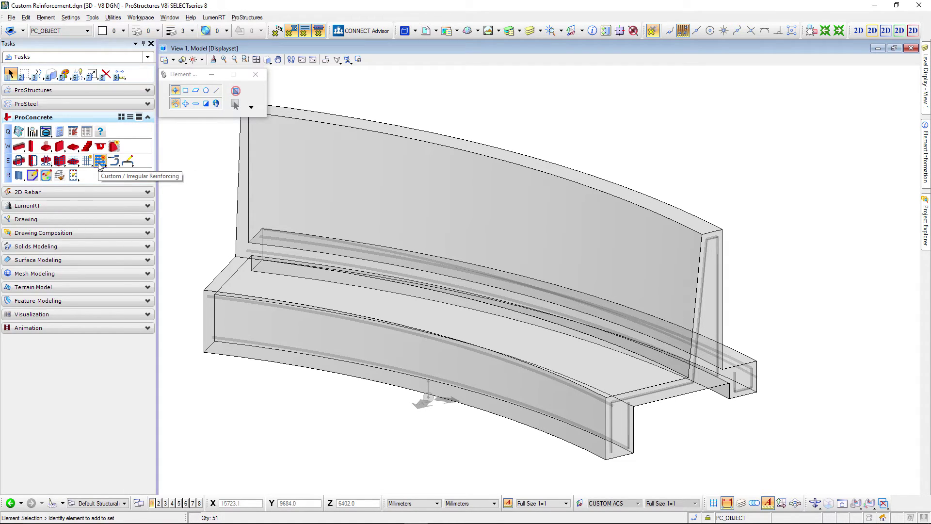
pyautogui.click(99, 165)
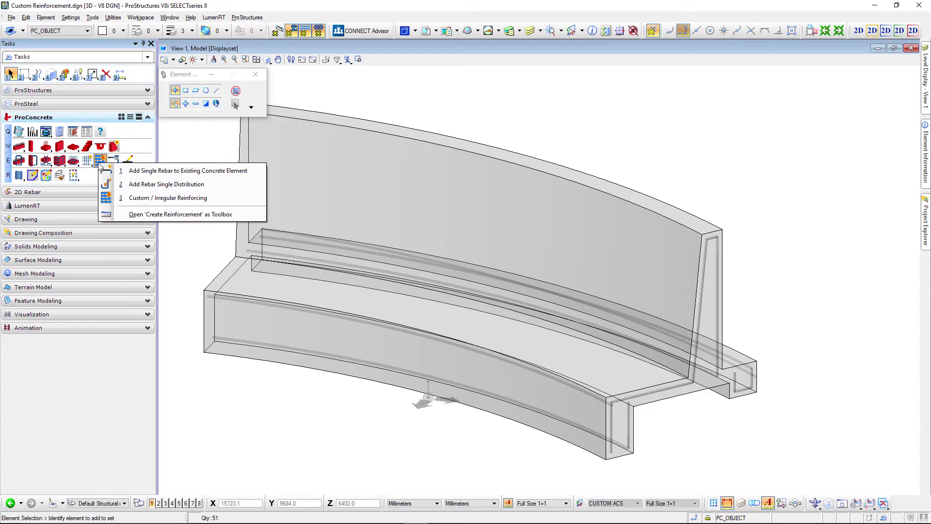
pyautogui.click(132, 185)
pyautogui.click(403, 214)
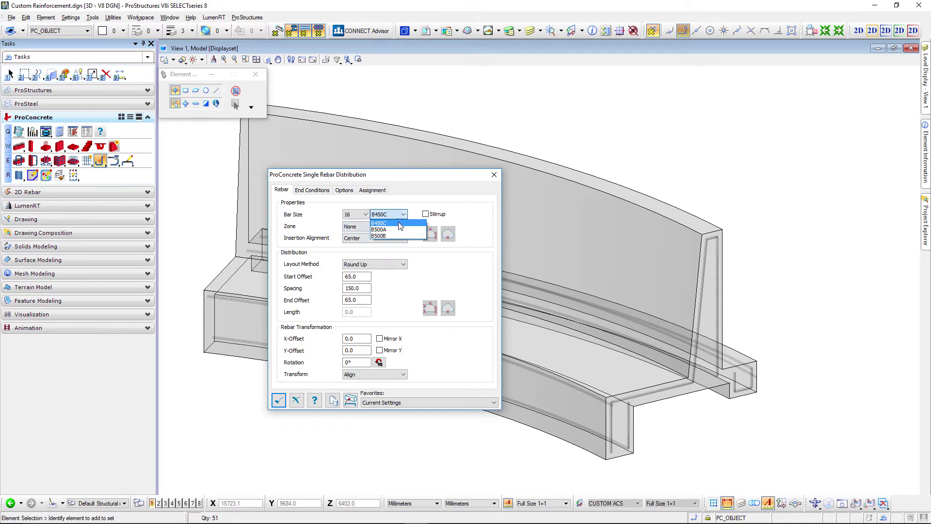
pyautogui.click(403, 235)
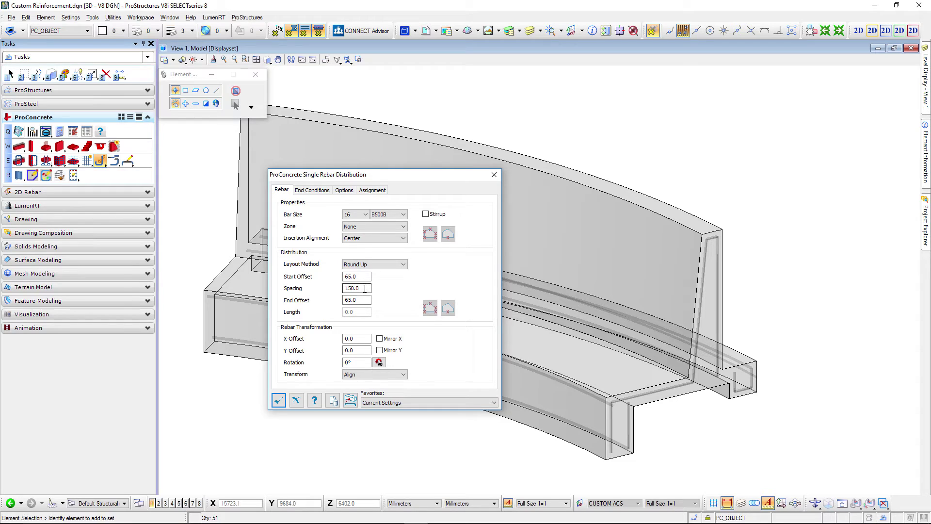
# Attach the distribution to the curved concrete structure and use the vertical guide line in the front beam's end as the bar shape.
pyautogui.click(350, 400)
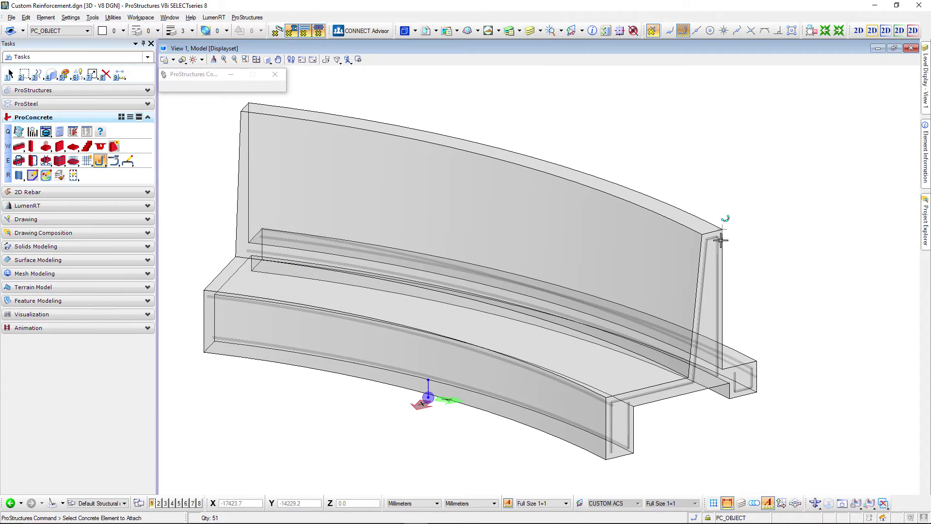
pyautogui.click(721, 230)
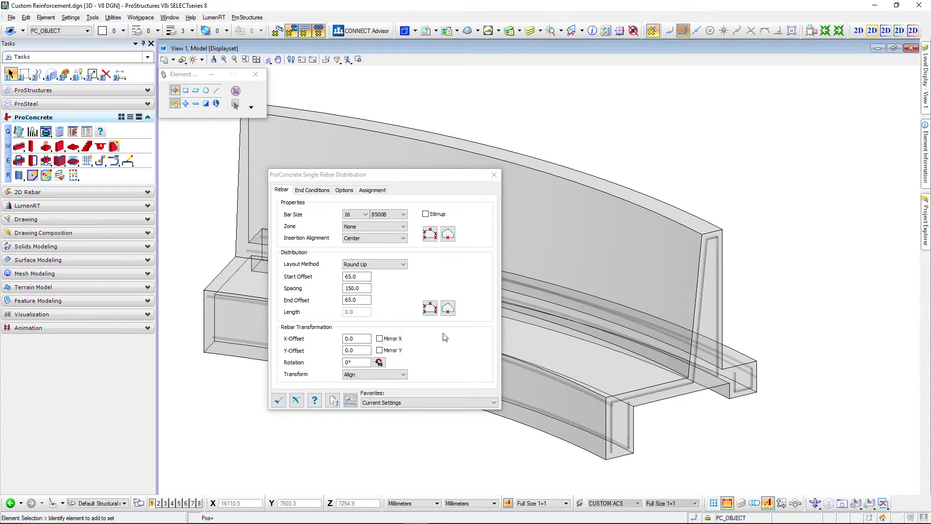
pyautogui.click(431, 237)
pyautogui.click(451, 236)
pyautogui.click(450, 236)
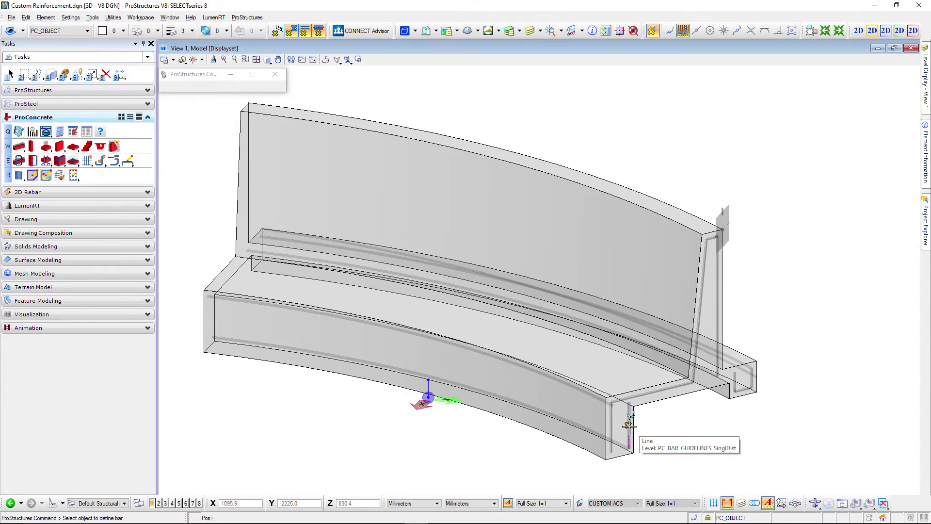
pyautogui.scroll(2, 629, 433)
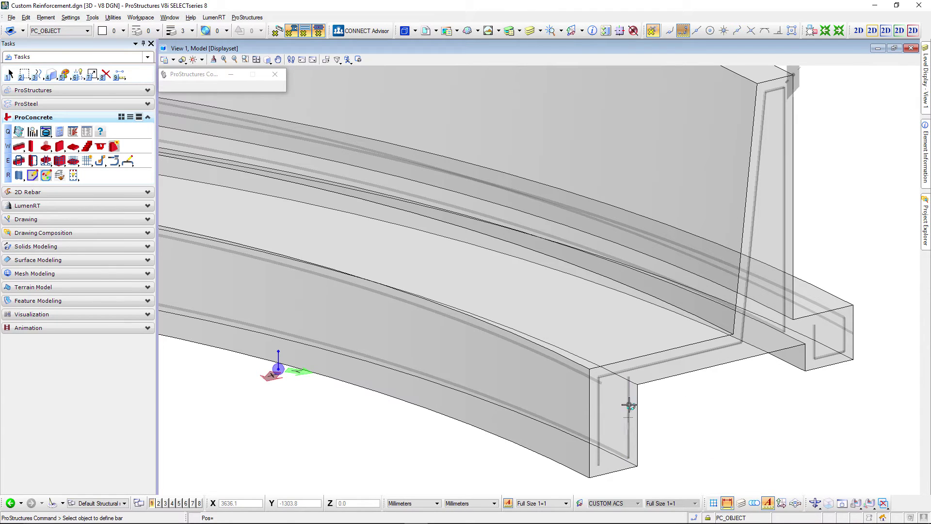
pyautogui.click(629, 405)
# Use the curved guide line along the front beam's lower part as the distribution path for the bars.
pyautogui.click(448, 307)
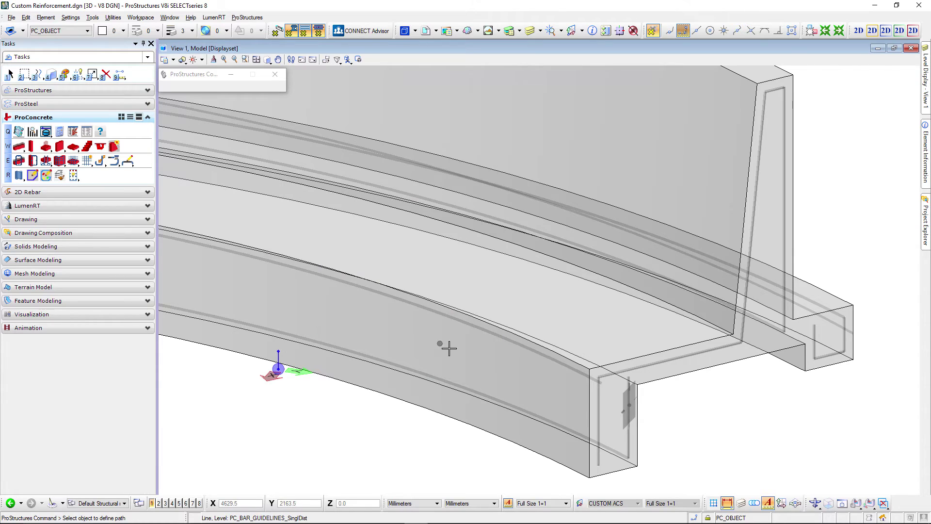
pyautogui.scroll(-2, 447, 347)
pyautogui.moveTo(321, 338); pyautogui.dragTo(459, 386, button='middle')
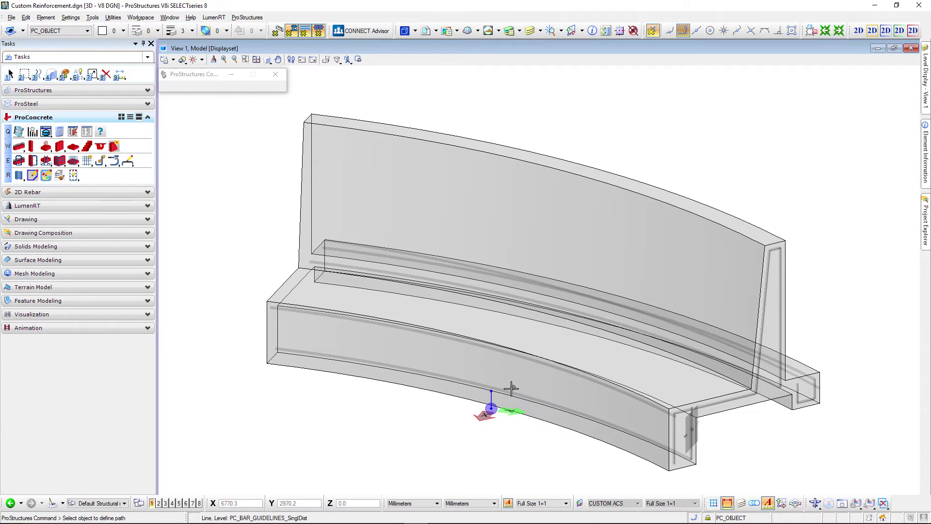
pyautogui.click(509, 389)
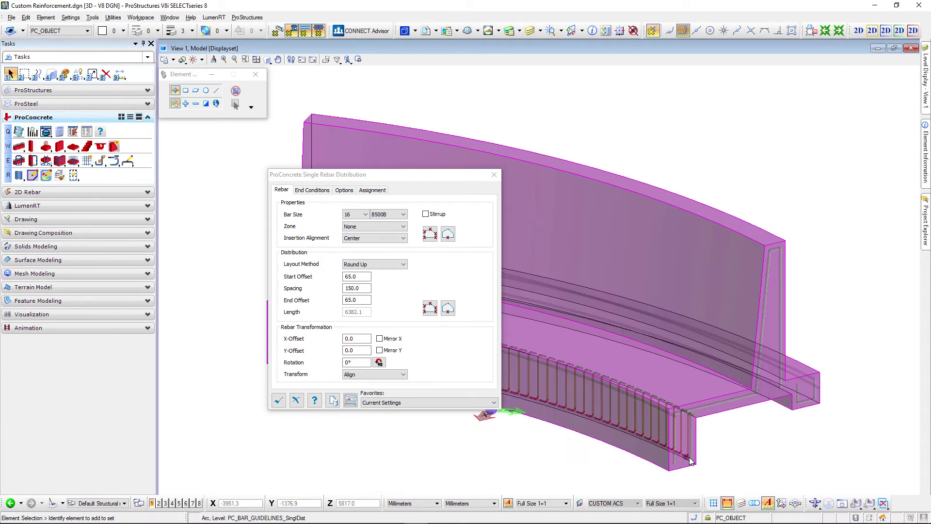
# Rotate the bar end bends to 90° at the start and 270° at the end.
pyautogui.scroll(3, 690, 459)
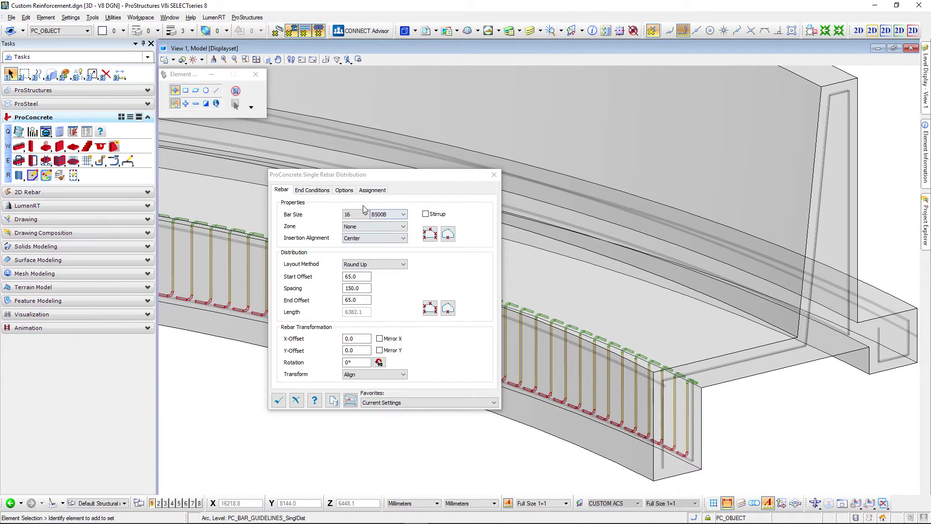
pyautogui.click(328, 190)
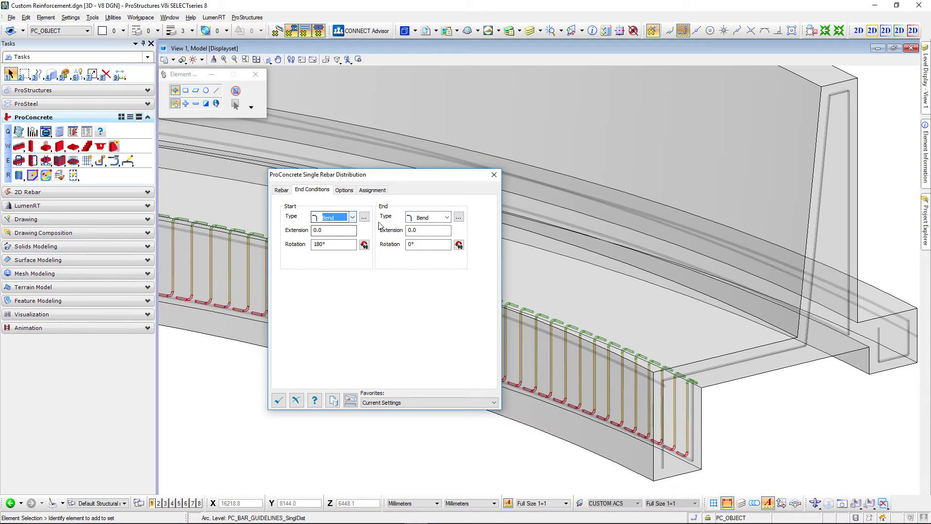
pyautogui.click(364, 245)
pyautogui.click(364, 245)
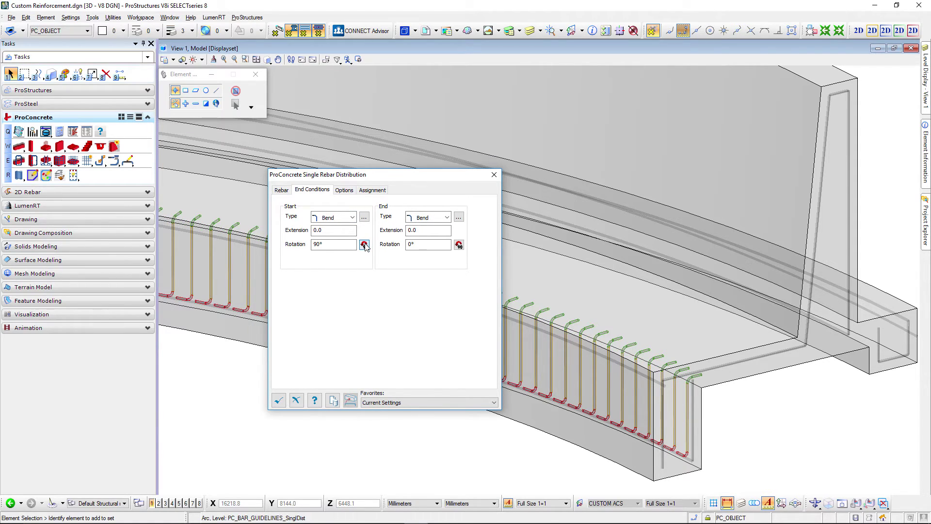
pyautogui.click(459, 245)
pyautogui.click(459, 245)
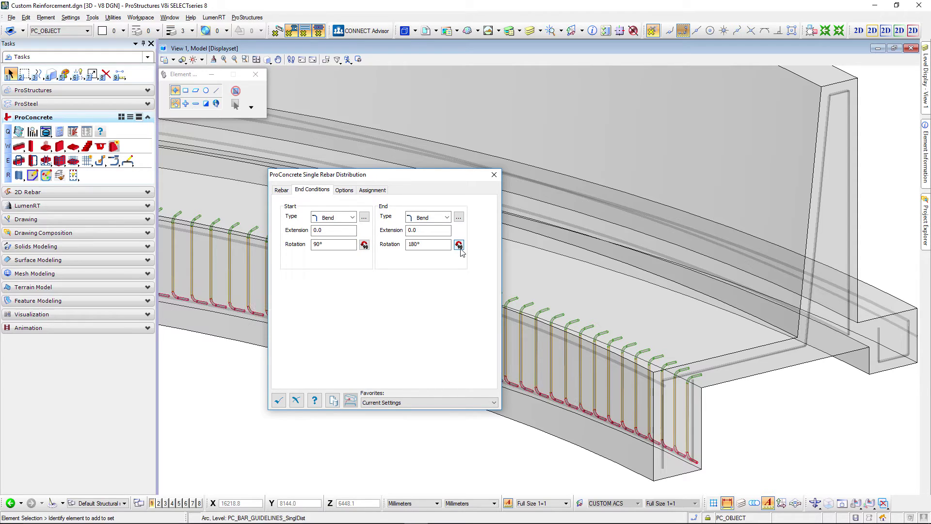
pyautogui.click(459, 245)
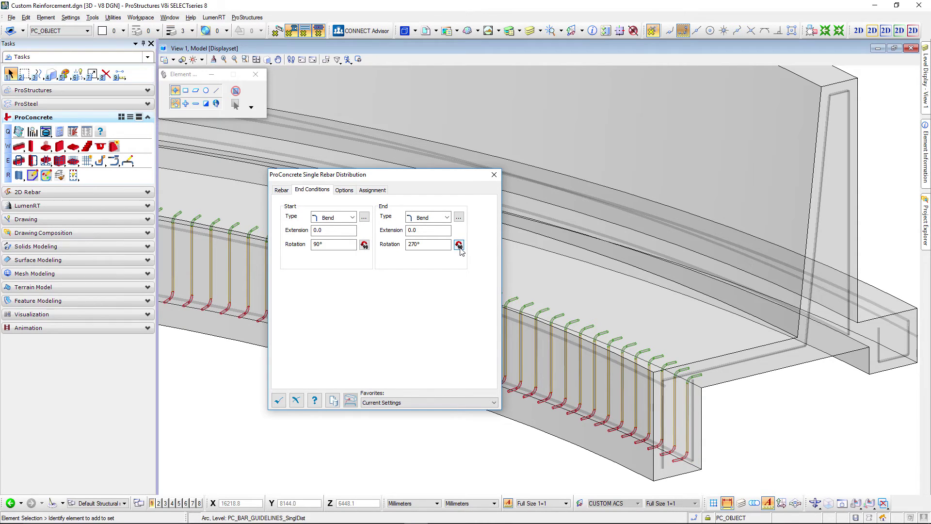
# Examine the bend directions from above and close up at the beam's end, together with the vertical and curved guide lines.
pyautogui.scroll(-3, 668, 339)
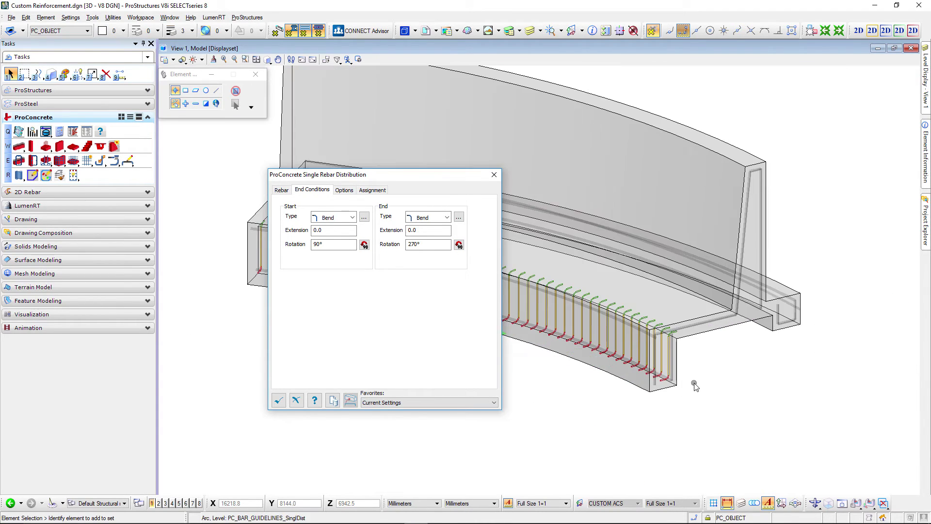
pyautogui.click(269, 60)
pyautogui.click(291, 83)
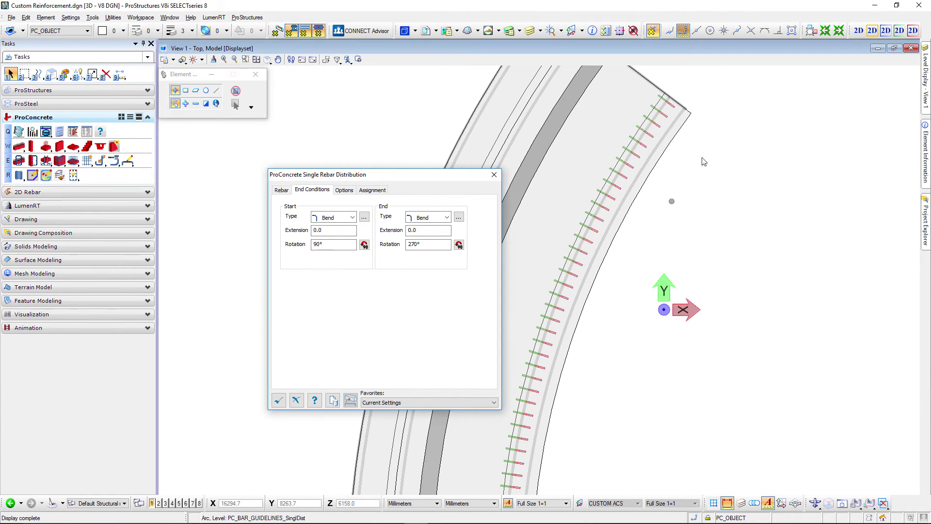
pyautogui.scroll(2, 657, 78)
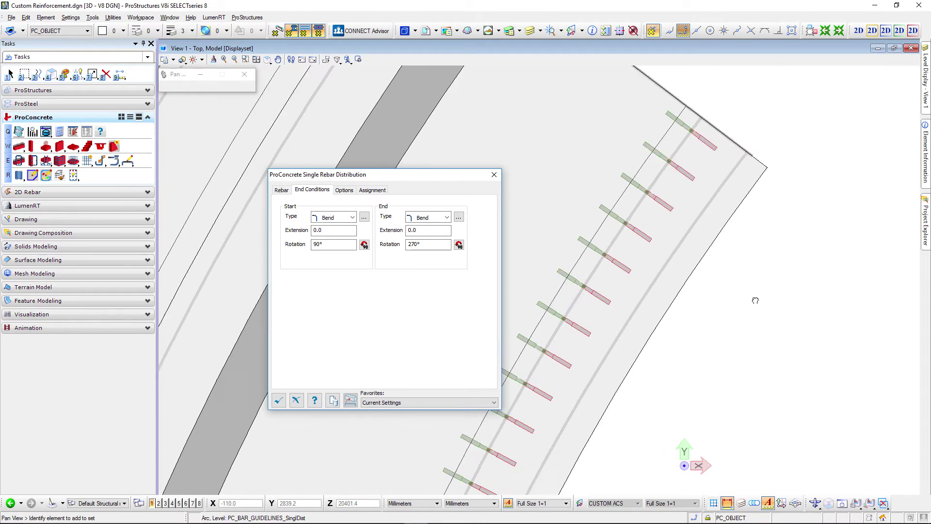
pyautogui.scroll(-3, 773, 274)
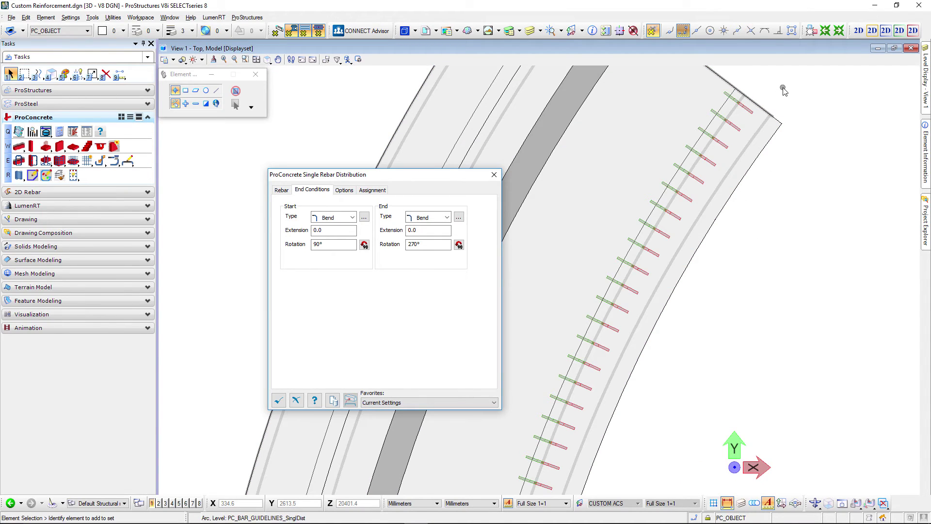
pyautogui.scroll(2, 808, 107)
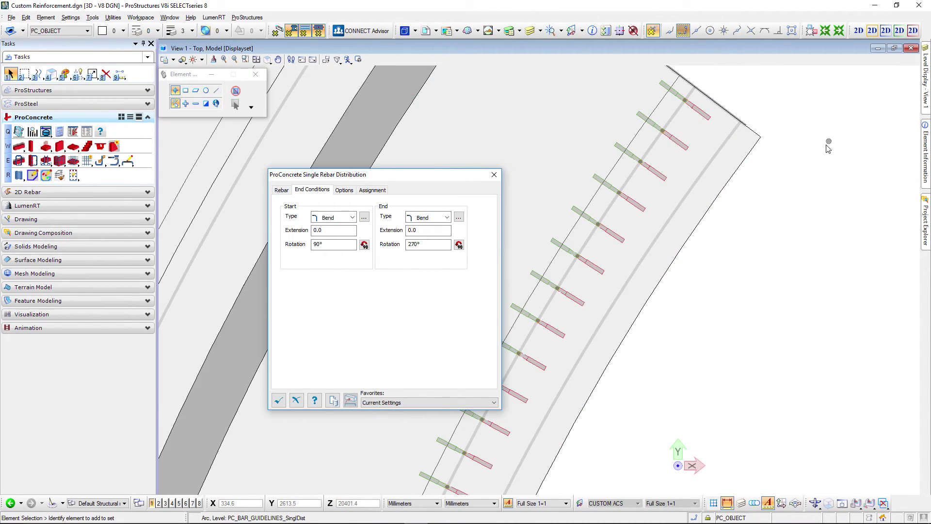
pyautogui.keyDown('shift'); pyautogui.moveTo(826, 141); pyautogui.dragTo(710, 148, button='middle'); pyautogui.keyUp('shift')
pyautogui.keyDown('shift'); pyautogui.moveTo(850, 310); pyautogui.dragTo(630, 349, button='middle'); pyautogui.keyUp('shift')
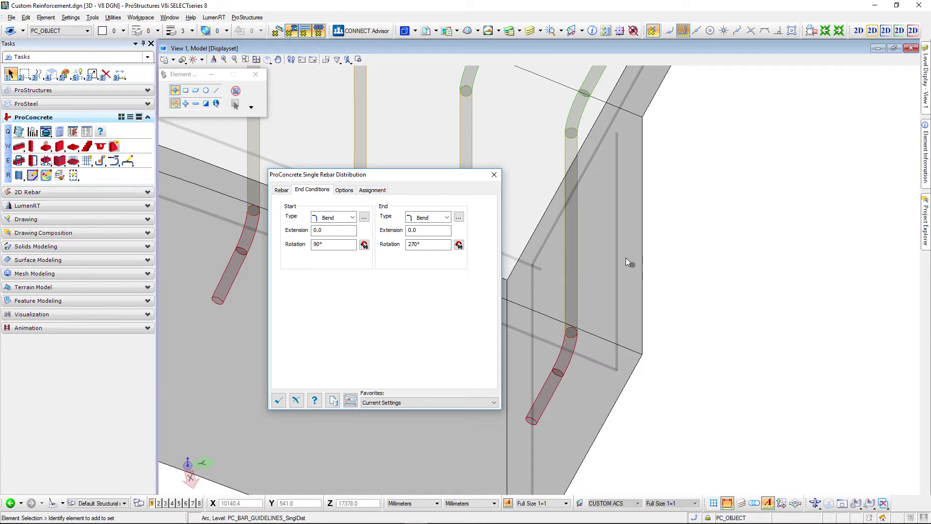
pyautogui.click(618, 248)
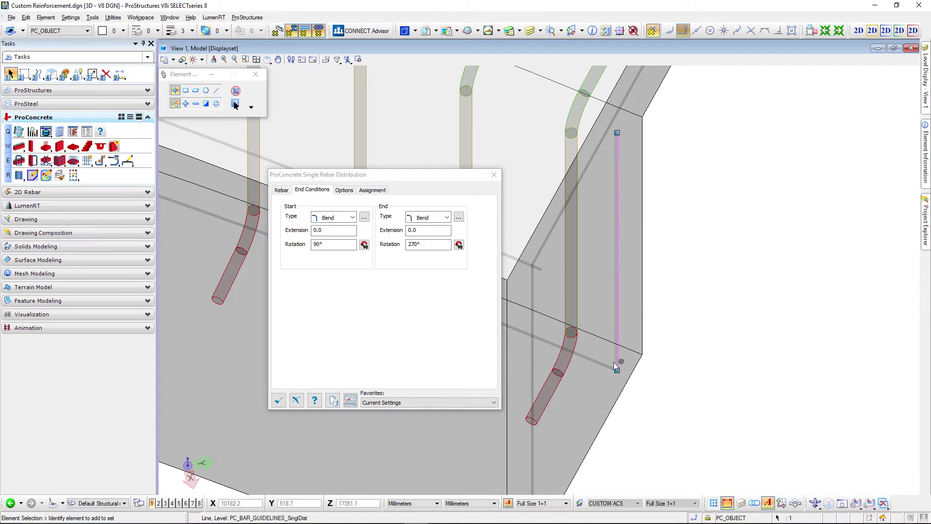
pyautogui.click(602, 376)
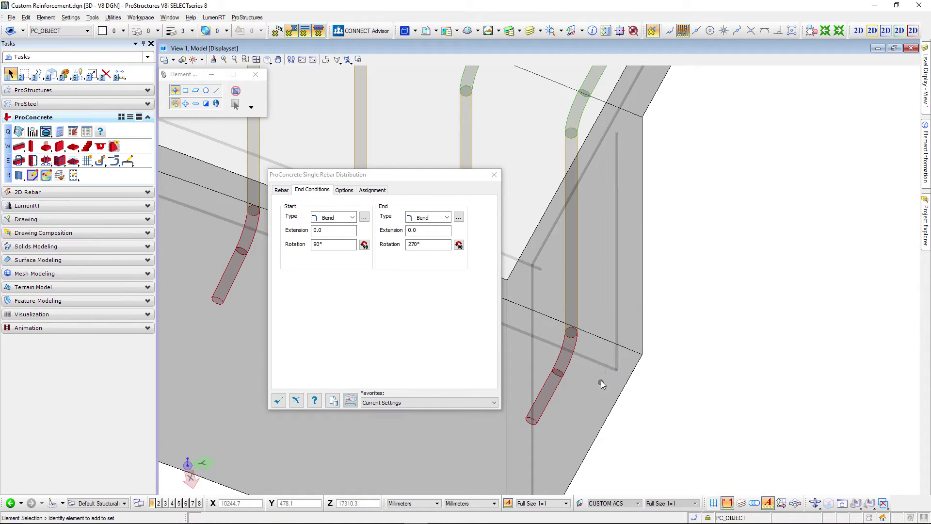
pyautogui.click(604, 370)
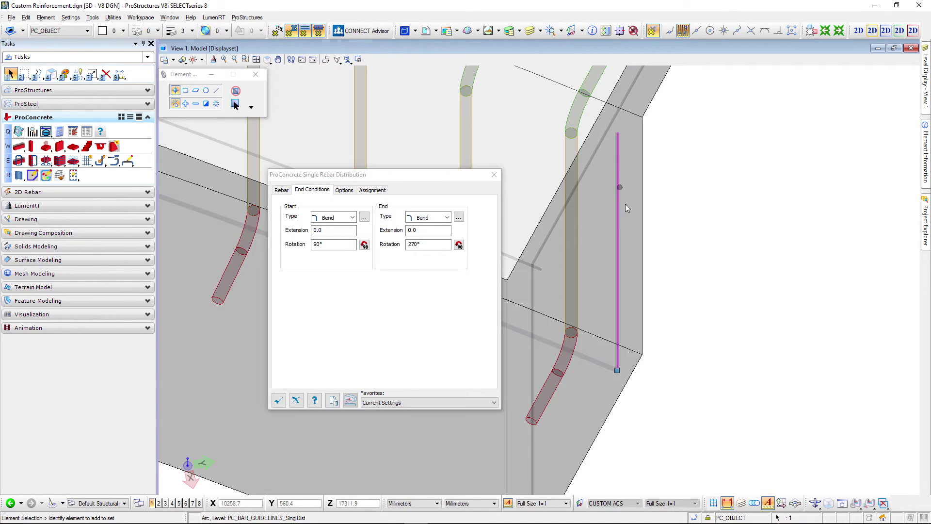
pyautogui.scroll(-5, 675, 284)
pyautogui.scroll(-3, 669, 349)
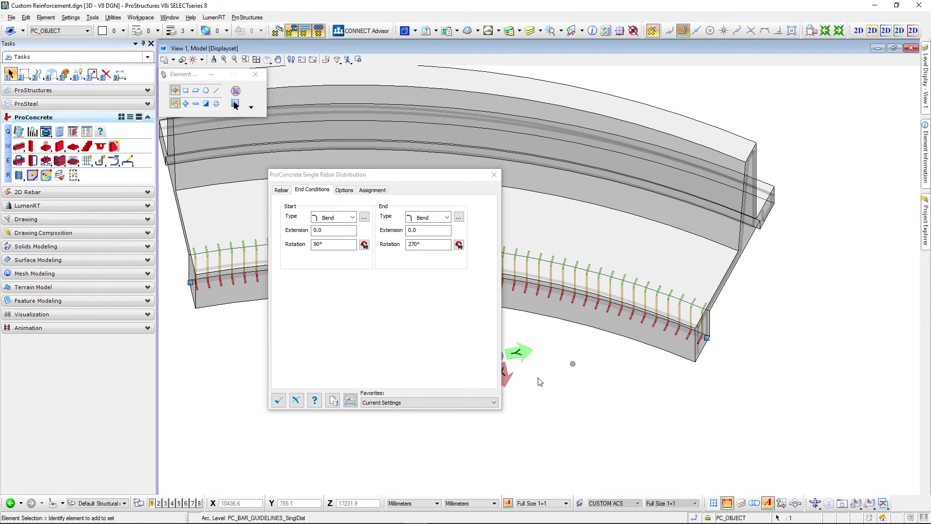
# Keep the rebar transformation set to Align and create the bar distribution in the front beam.
pyautogui.click(290, 192)
pyautogui.click(381, 374)
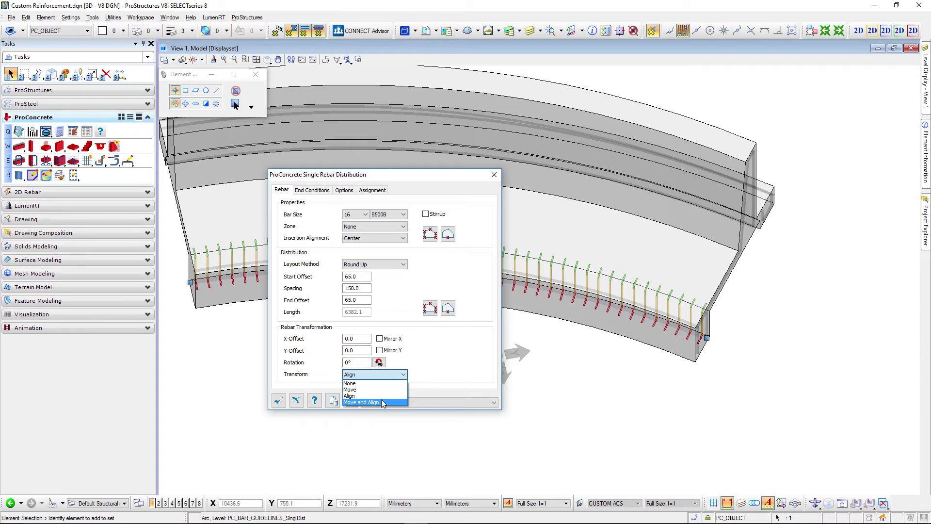
pyautogui.click(350, 396)
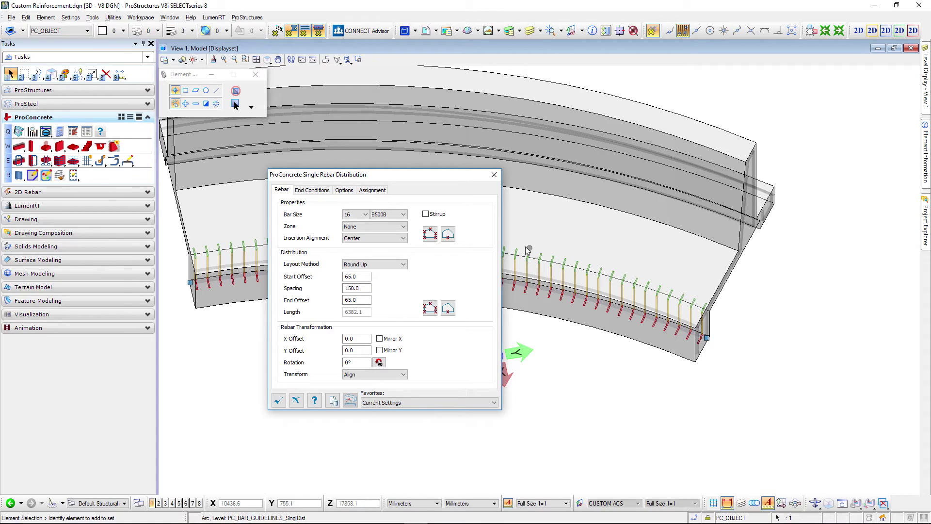
pyautogui.click(278, 400)
# Start another single rebar distribution attached to the structure, using the U-shaped guide line in the rear beam's end as the bar shape.
pyautogui.moveTo(873, 284); pyautogui.dragTo(850, 261, button='middle')
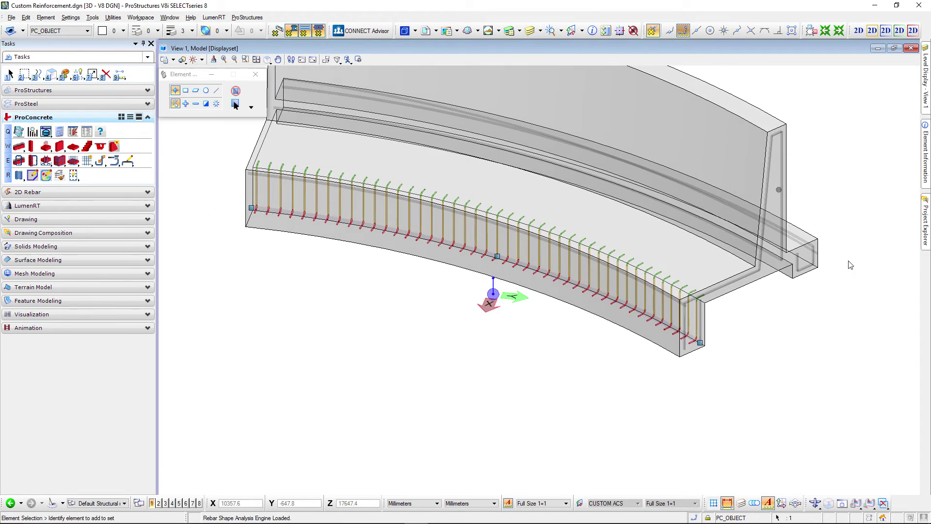
pyautogui.scroll(3, 849, 262)
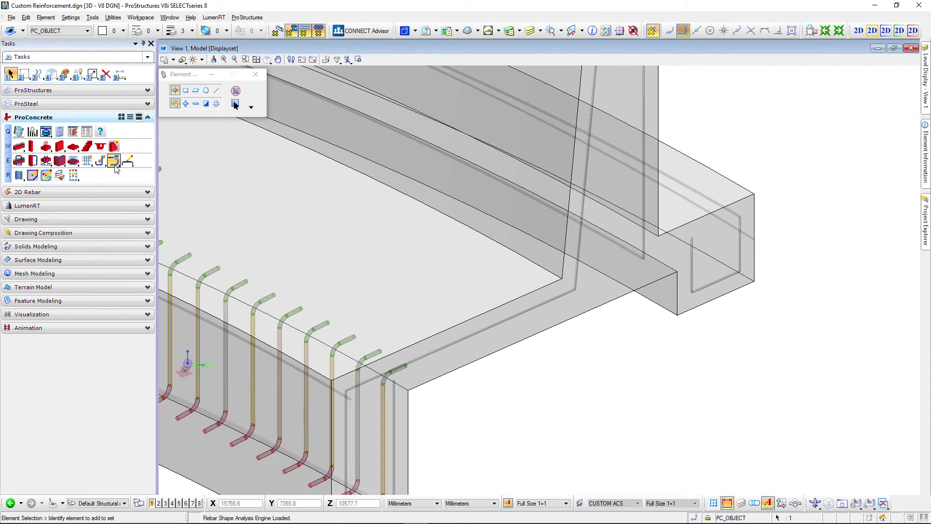
pyautogui.click(100, 160)
pyautogui.click(277, 400)
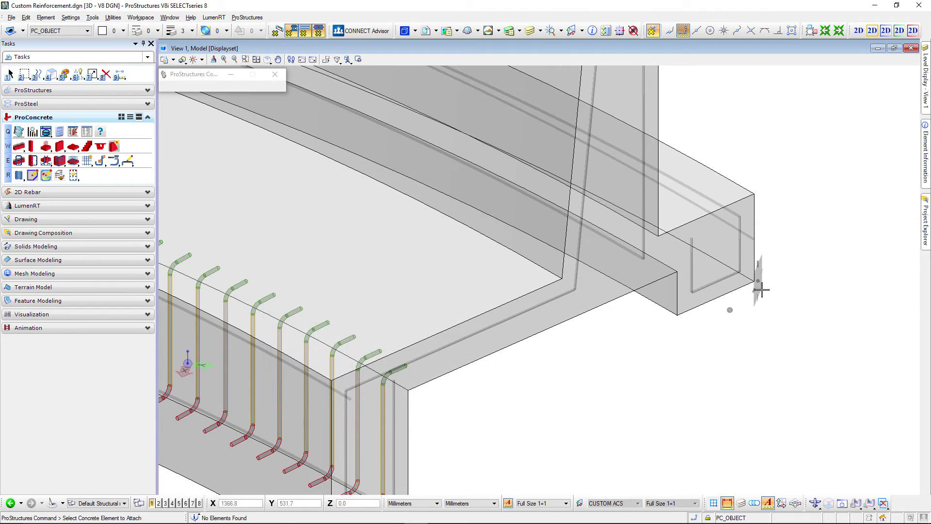
pyautogui.click(753, 281)
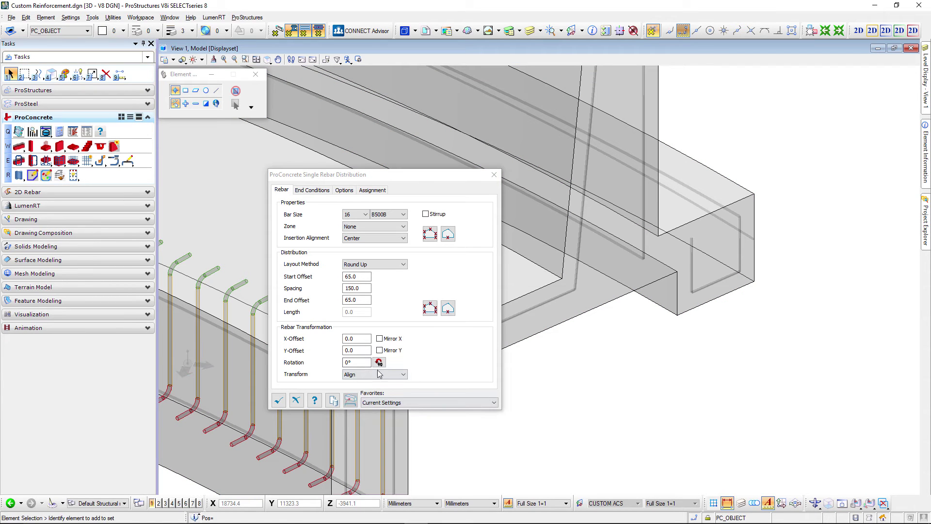
pyautogui.click(449, 233)
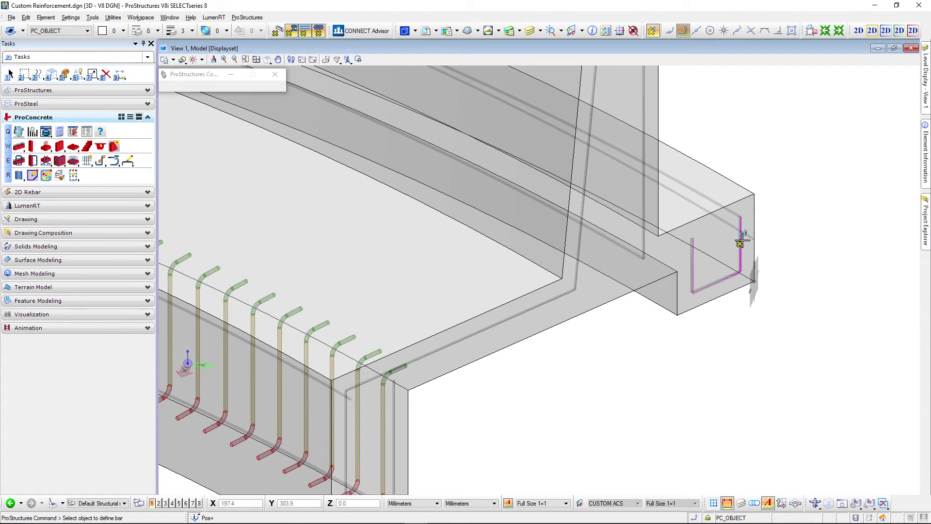
pyautogui.click(740, 243)
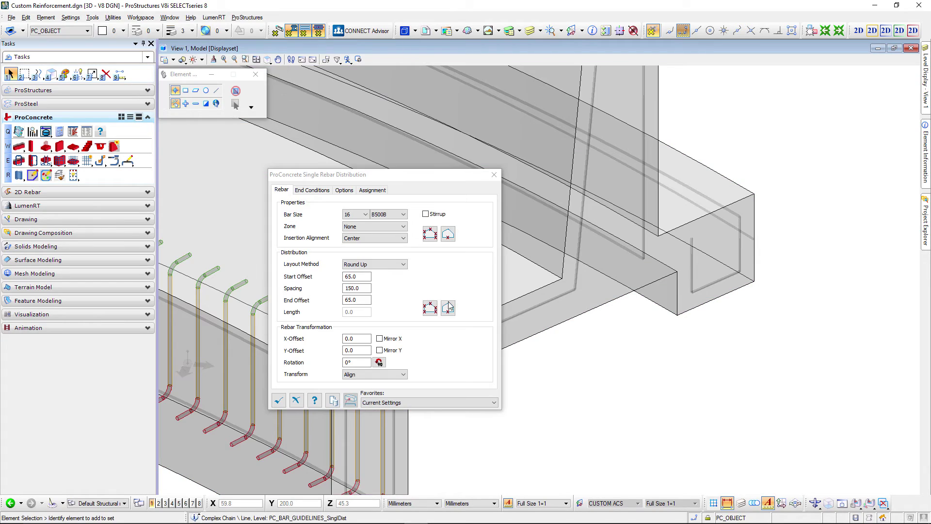
# Distribute the U-shaped bars along the rear beam's curved guide line and set both end bend rotations to 0°.
pyautogui.click(725, 205)
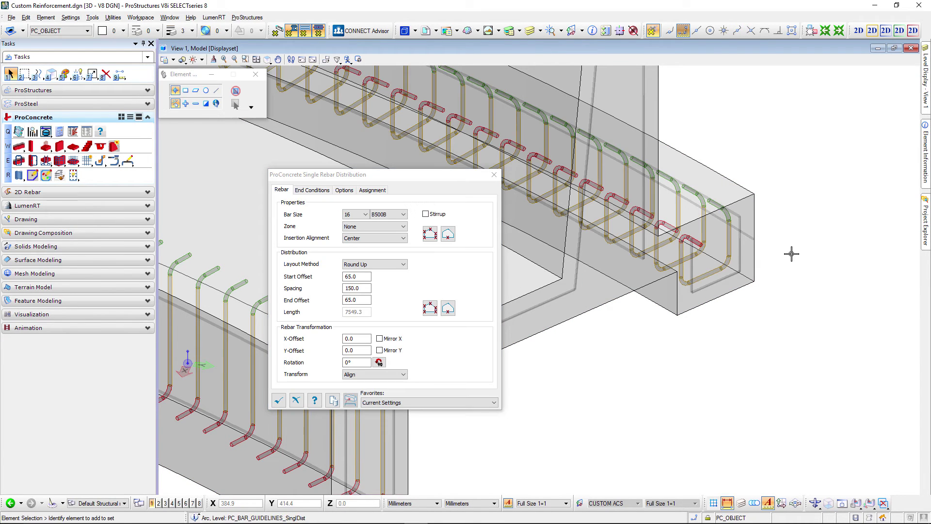
pyautogui.click(312, 189)
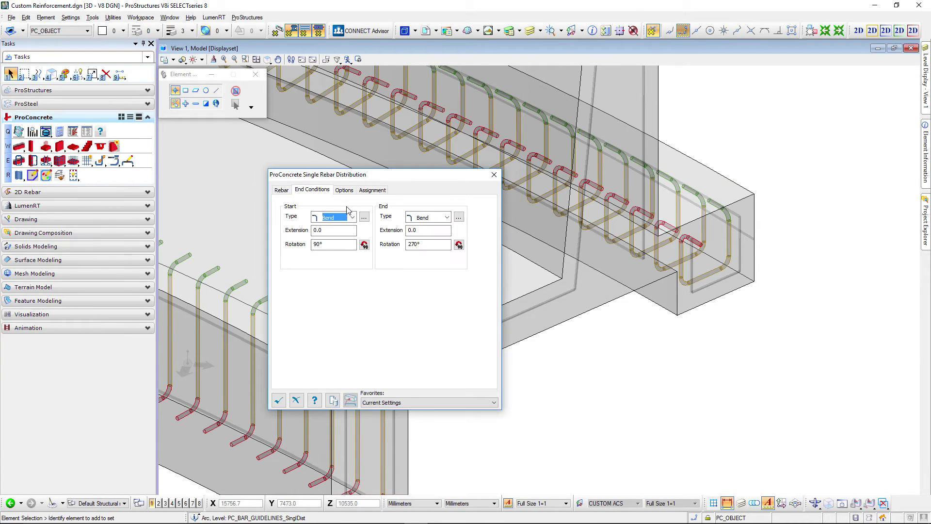
pyautogui.click(364, 245)
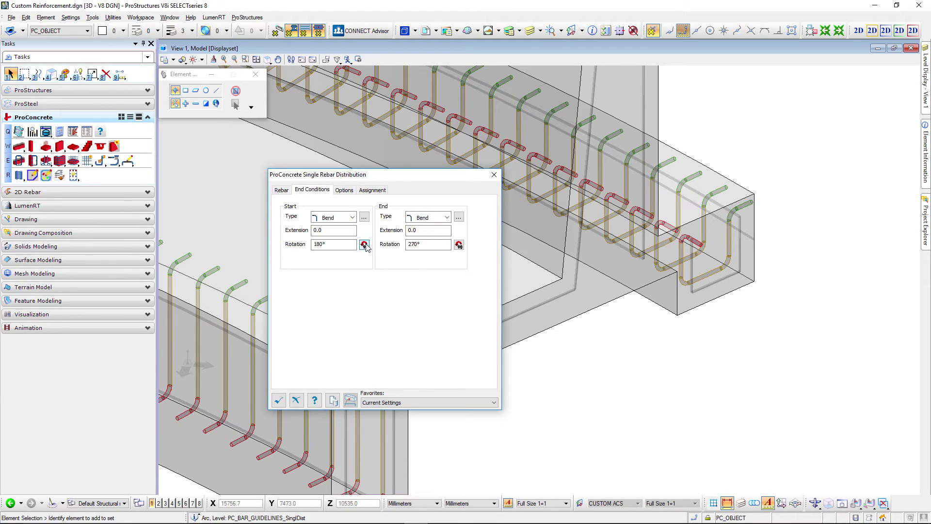
pyautogui.click(364, 244)
pyautogui.click(364, 245)
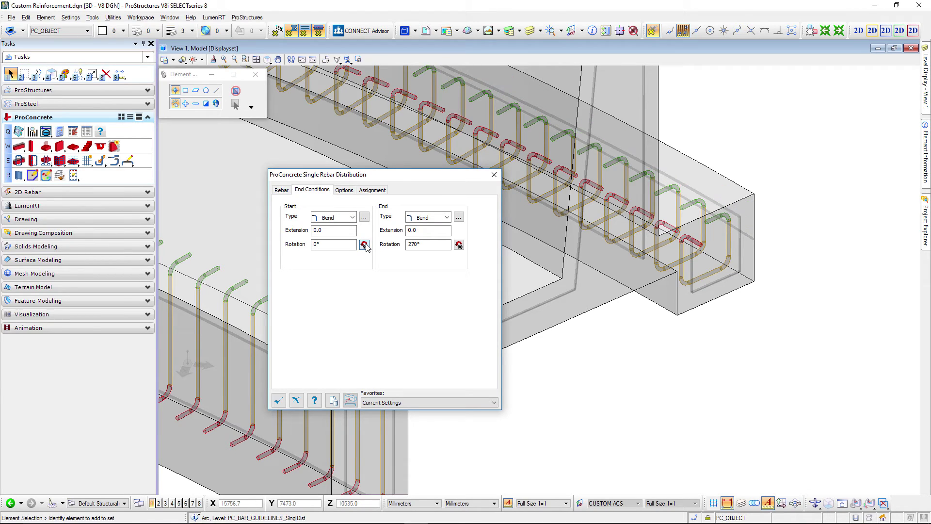
pyautogui.click(458, 245)
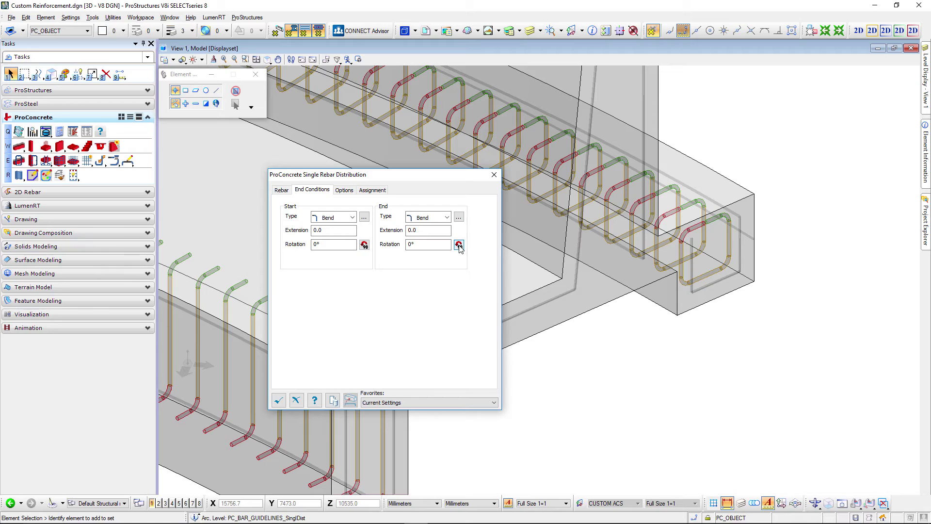
# Review the end bend's properties, accept them and create the bar distribution in the rear beam.
pyautogui.click(459, 217)
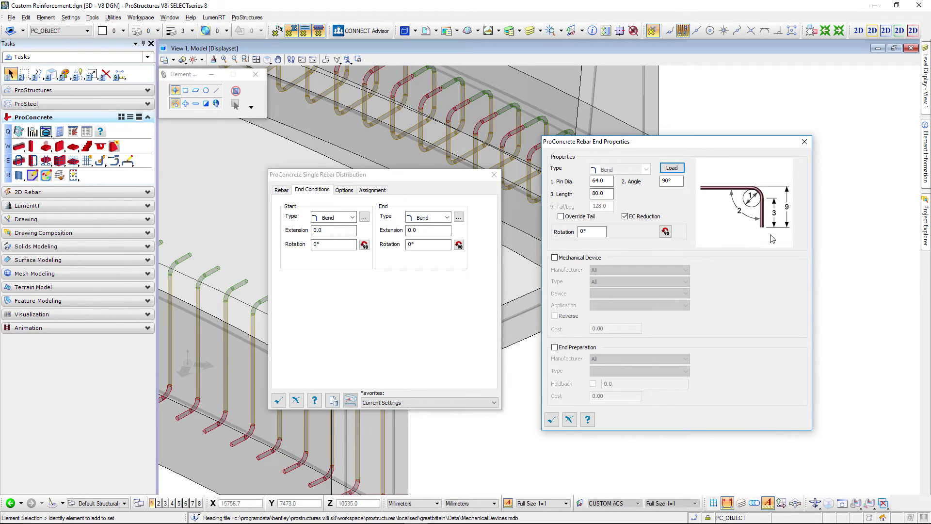
pyautogui.click(553, 420)
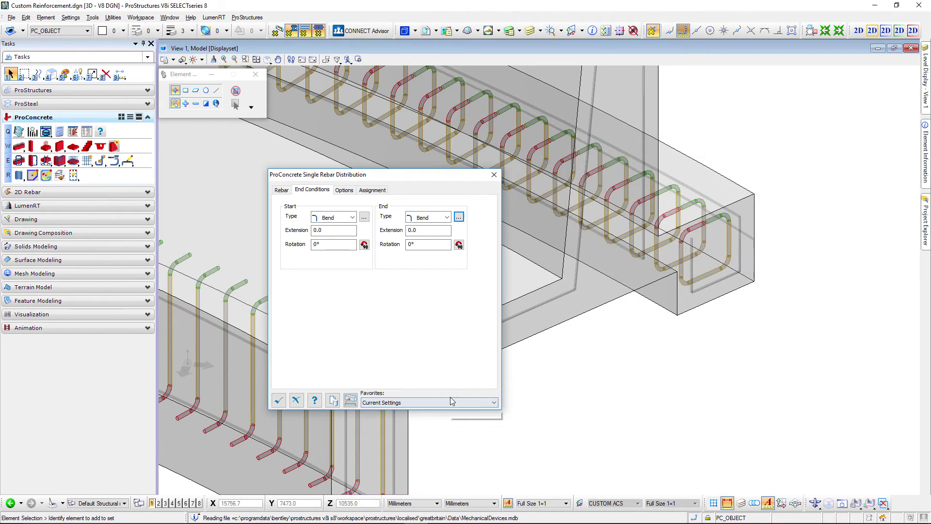
pyautogui.click(278, 400)
# Start a single rebar distribution attached to the structure, using the complex chain guide line through the wall and base as the bar shape.
pyautogui.scroll(-5, 333, 350)
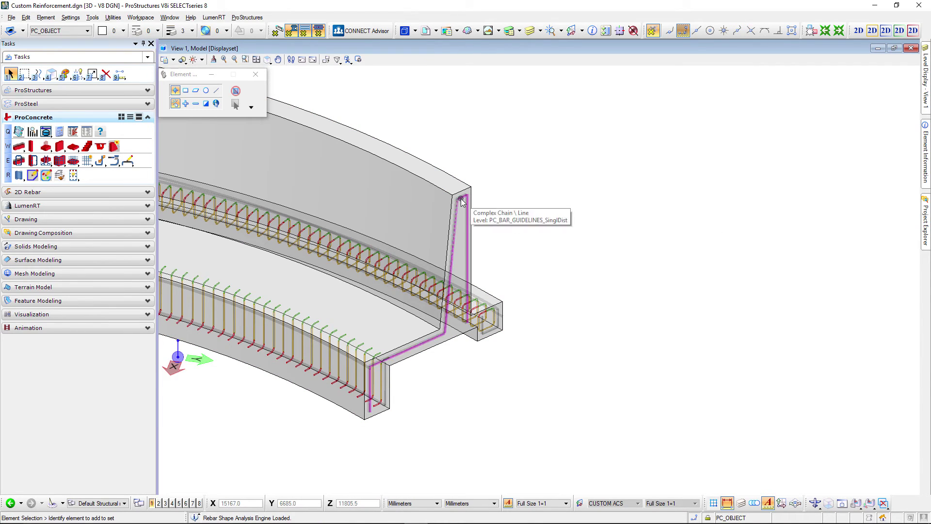
pyautogui.click(462, 201)
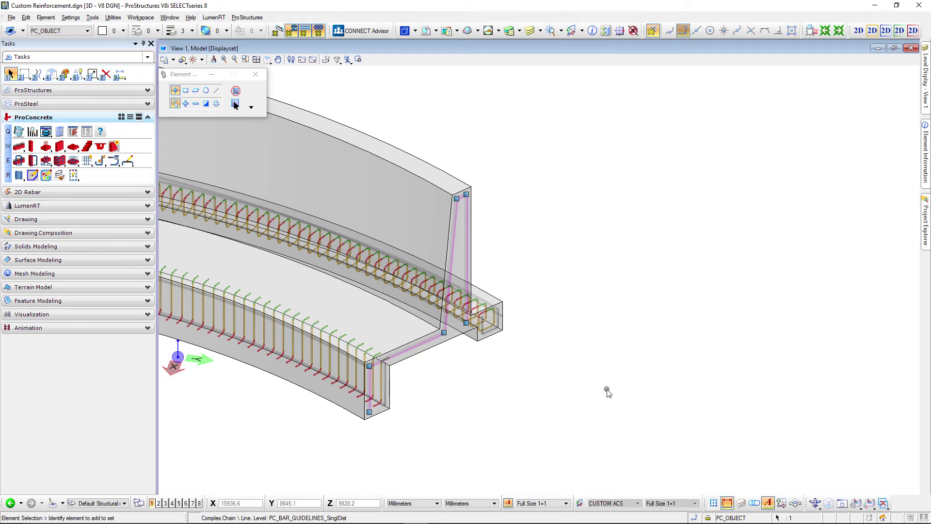
pyautogui.click(100, 160)
pyautogui.click(343, 400)
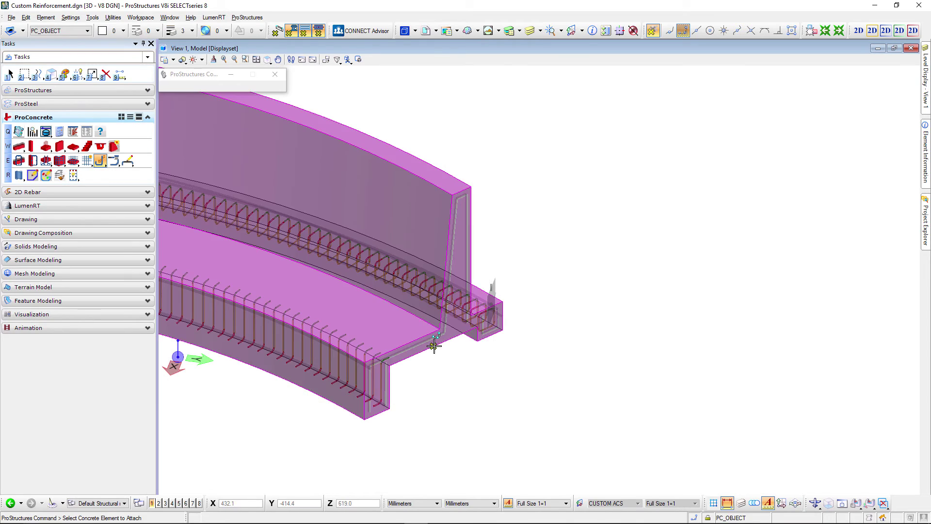
pyautogui.click(449, 233)
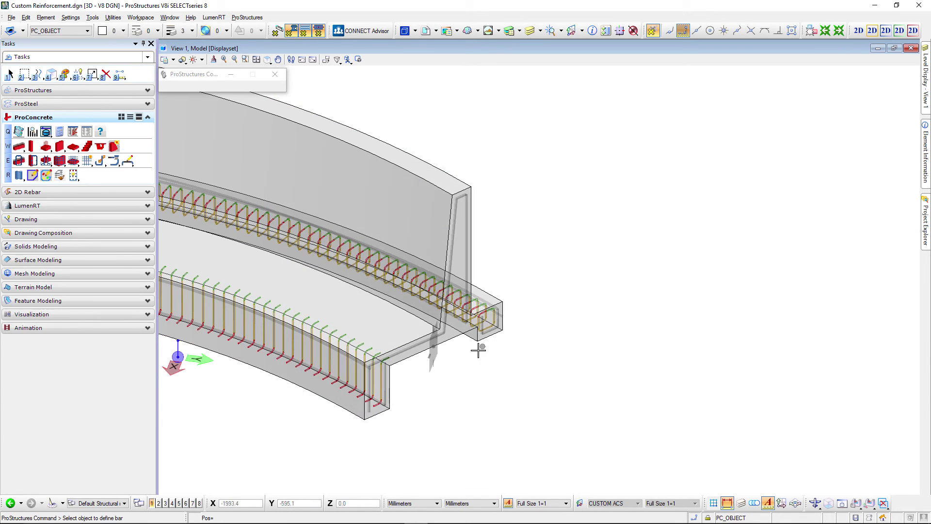
pyautogui.click(445, 329)
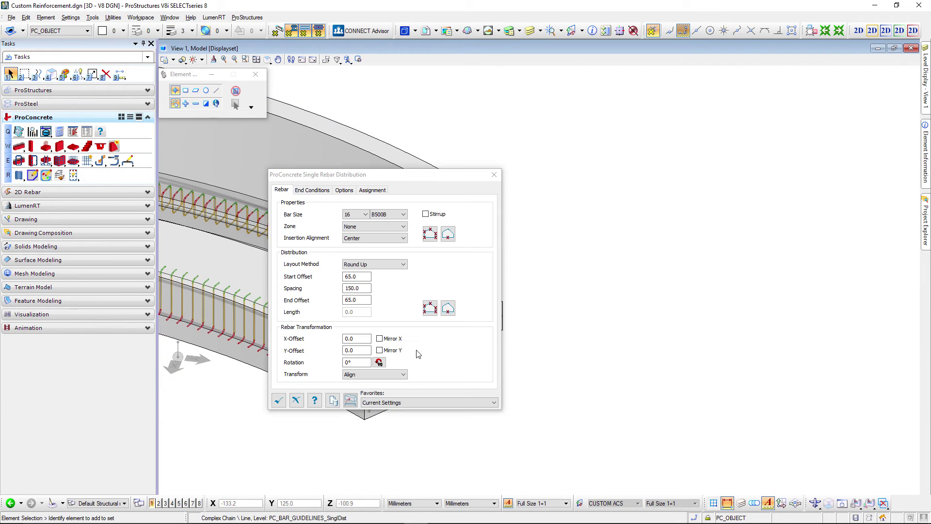
# Set the curved guide line in the rear beam as the distribution path and create the wall and base bars.
pyautogui.click(446, 313)
pyautogui.click(481, 303)
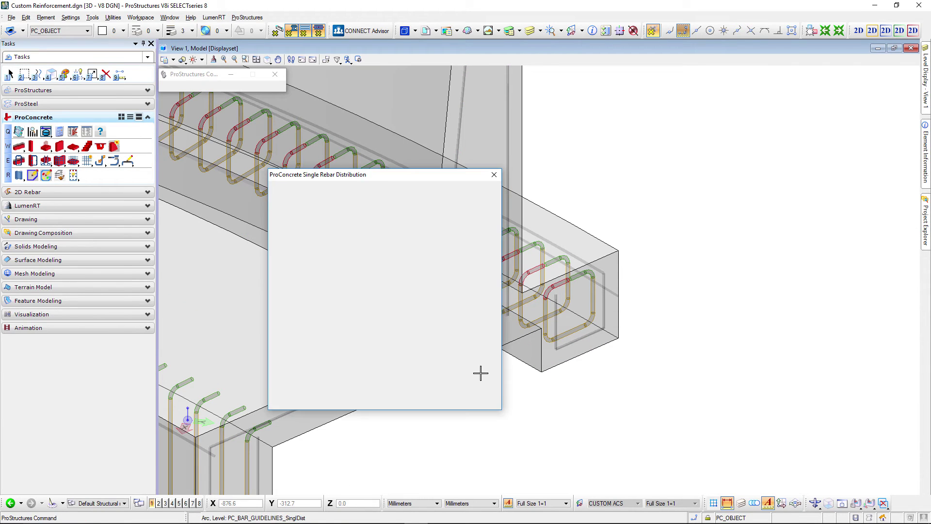
pyautogui.click(278, 400)
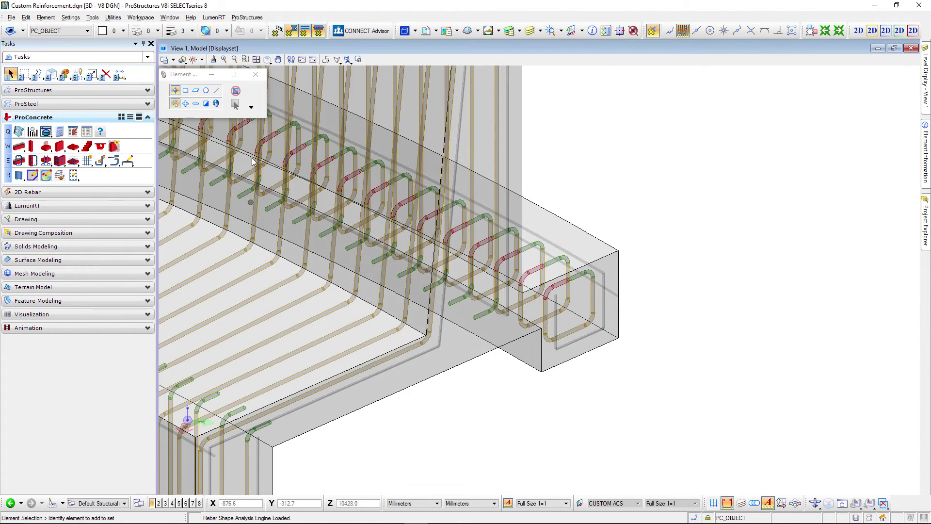
# Examine the finished bar distributions from above along the whole curved structure.
pyautogui.click(267, 59)
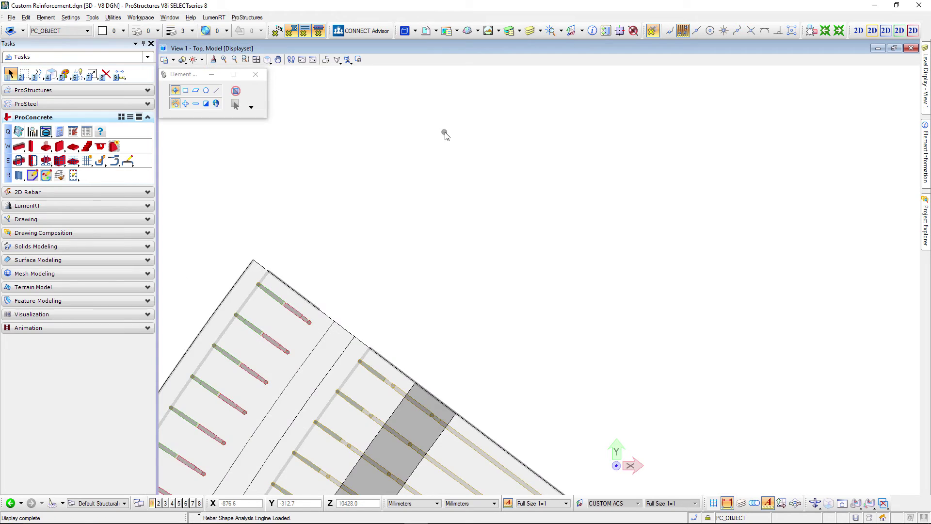
pyautogui.scroll(-3, 444, 133)
pyautogui.moveTo(495, 297); pyautogui.dragTo(586, 149, button='middle')
pyautogui.scroll(-3, 586, 149)
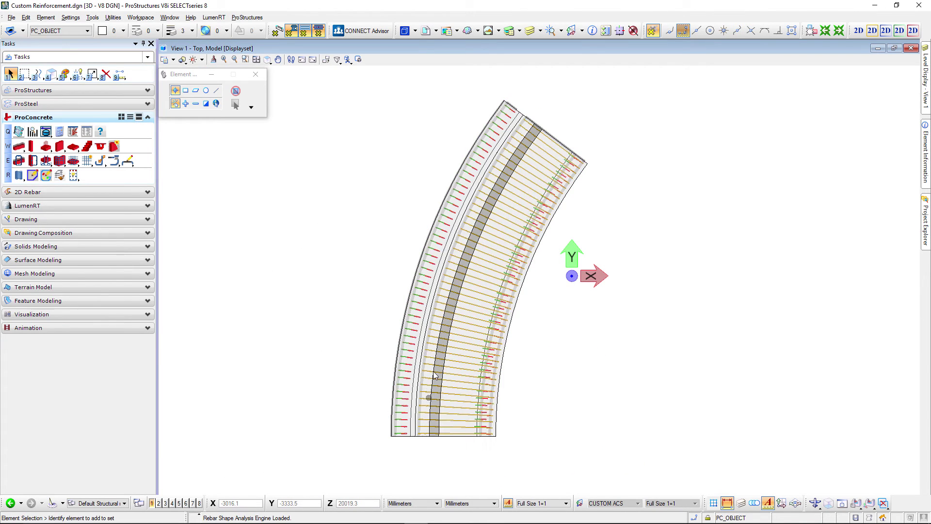
pyautogui.keyDown('shift'); pyautogui.moveTo(719, 250); pyautogui.dragTo(650, 247, button='middle'); pyautogui.keyUp('shift')
pyautogui.scroll(4, 649, 248)
pyautogui.moveTo(649, 247); pyautogui.dragTo(615, 316, button='middle')
pyautogui.rightClick(615, 316)
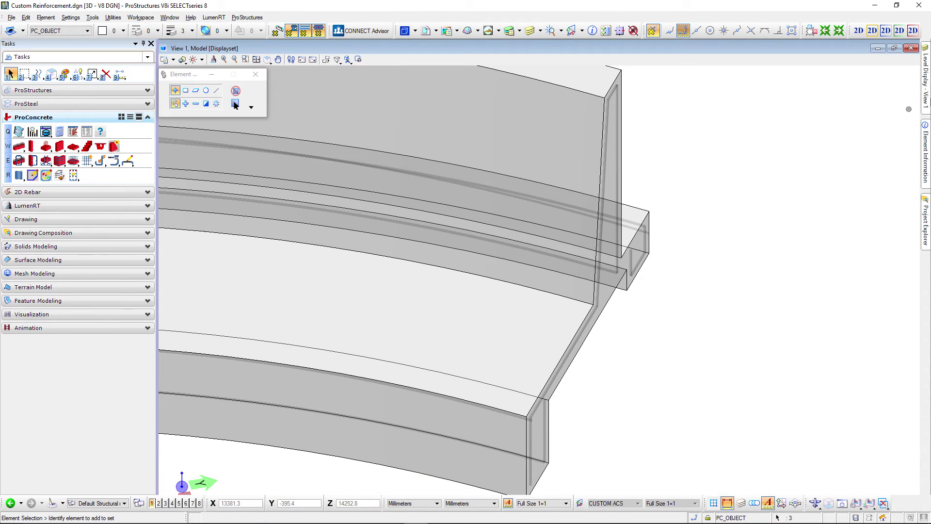
# Switch on the PC_BAR_GUIDELINES_Irregular level and hide the PC_BAR_GUIDELINES_SinglDist level.
pyautogui.moveTo(926, 90)
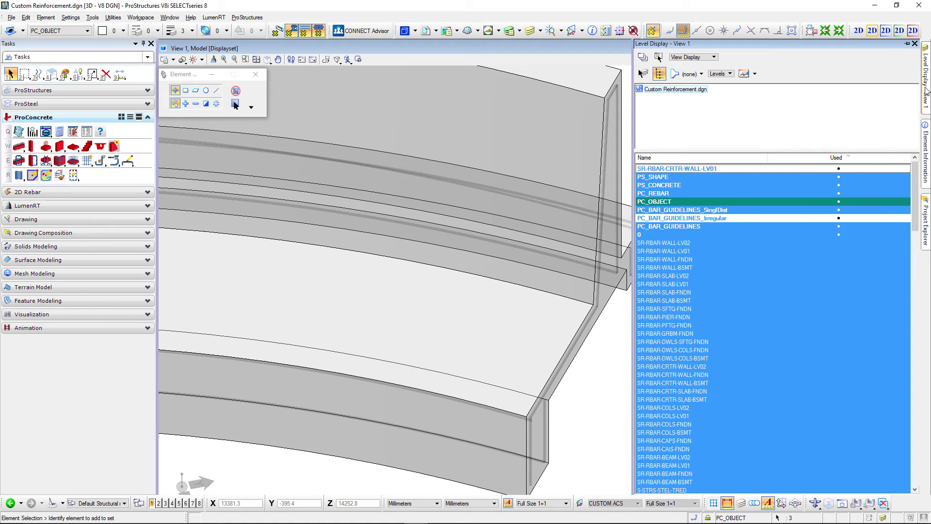
pyautogui.click(762, 213)
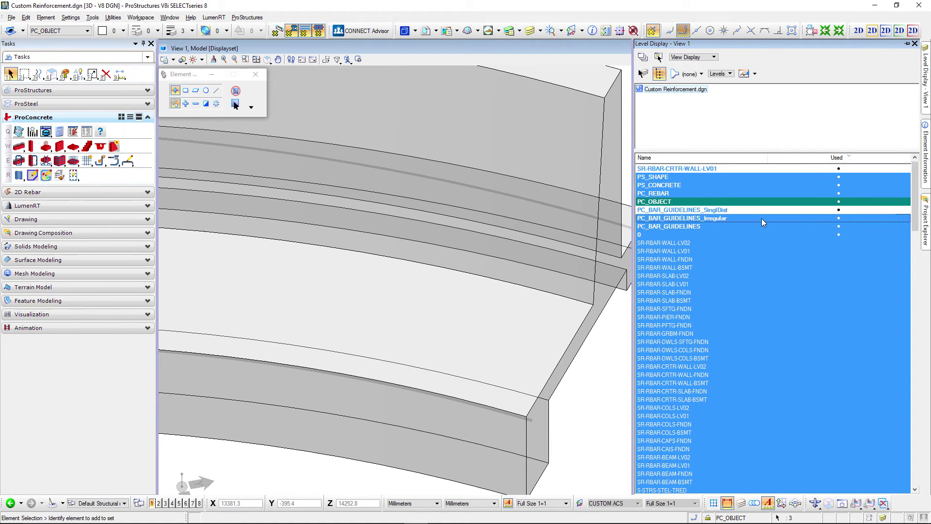
pyautogui.scroll(-3, 560, 214)
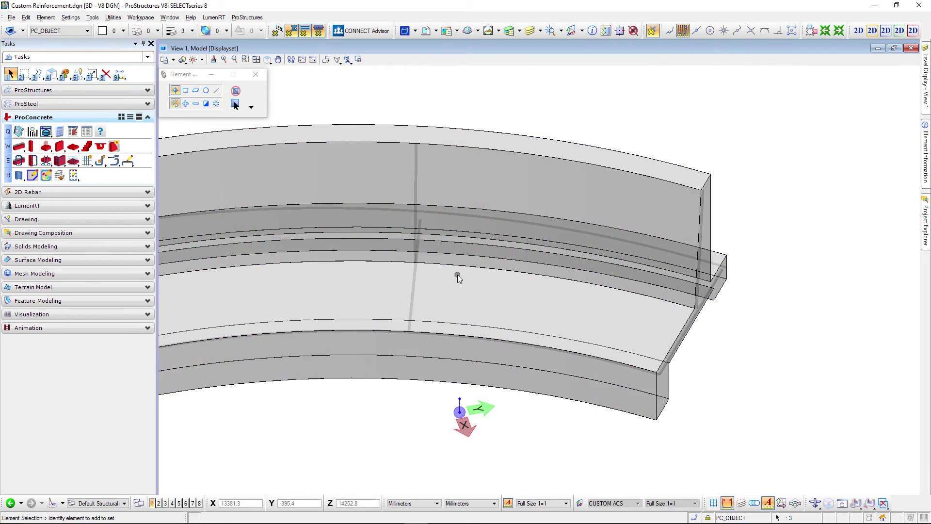
# Examine the straight guide lines crossing the base at its near end, middle and far end.
pyautogui.keyDown('shift'); pyautogui.moveTo(472, 326); pyautogui.dragTo(667, 269, button='middle'); pyautogui.keyUp('shift')
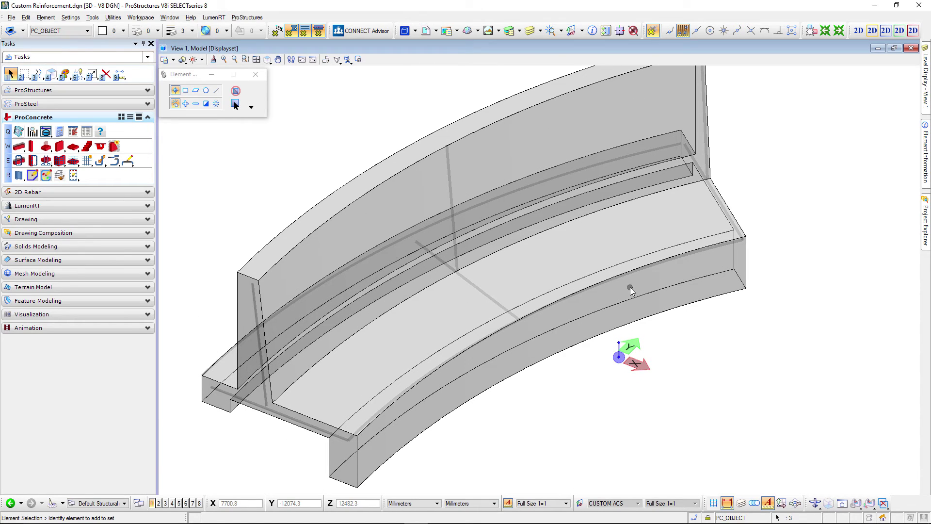
pyautogui.click(455, 214)
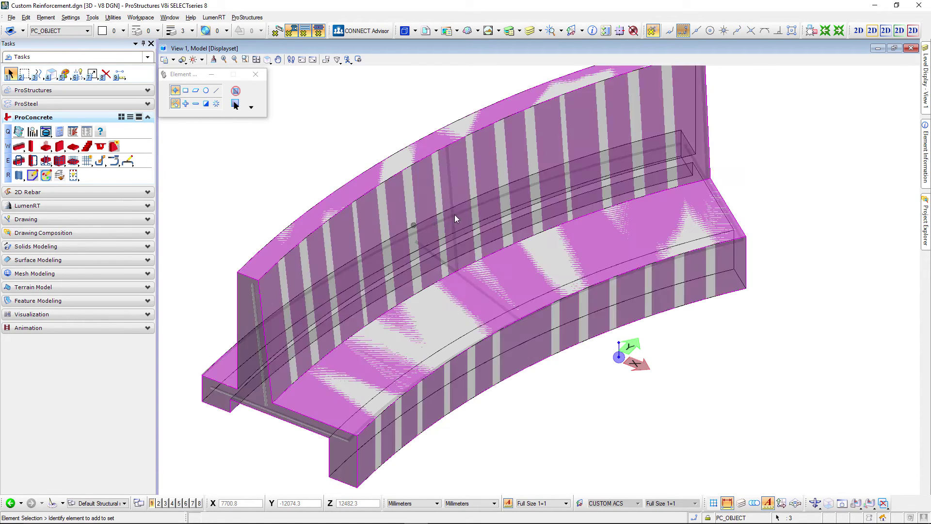
pyautogui.click(564, 382)
pyautogui.moveTo(565, 384); pyautogui.dragTo(561, 369, button='middle')
pyautogui.click(300, 408)
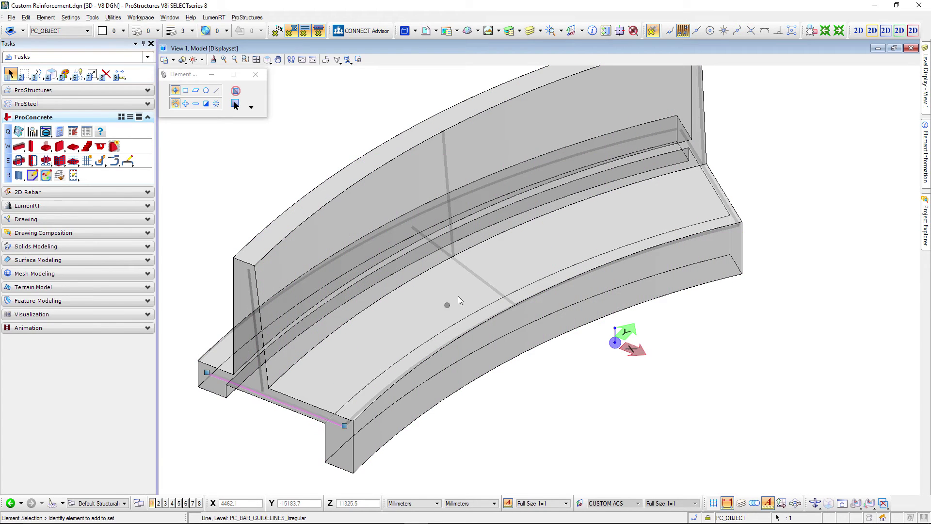
pyautogui.click(478, 276)
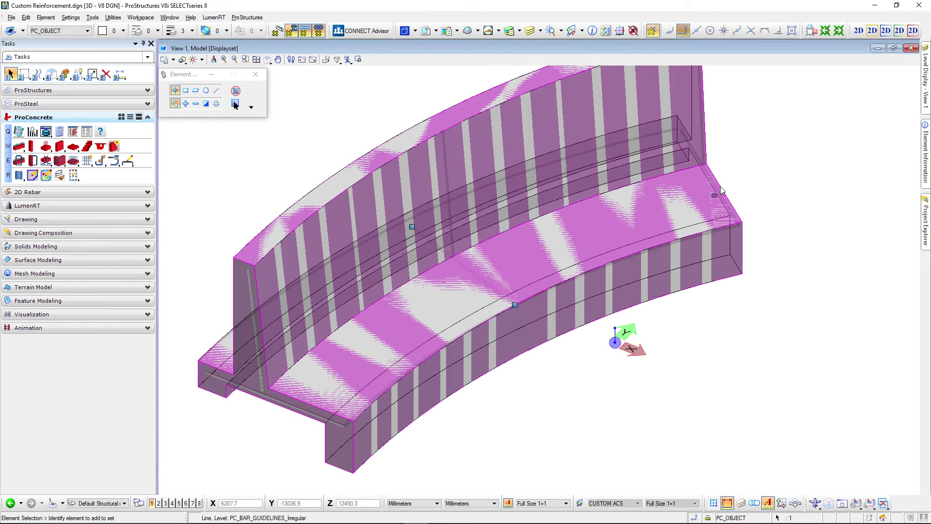
pyautogui.click(825, 271)
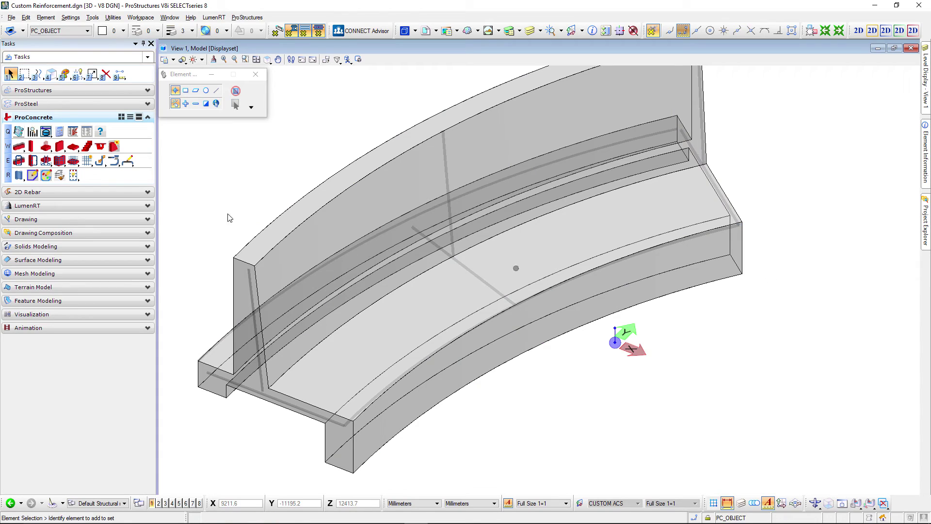
# Start an irregular dispatch reinforcement and attach it to the curved wall structure.
pyautogui.click(98, 163)
pyautogui.click(114, 198)
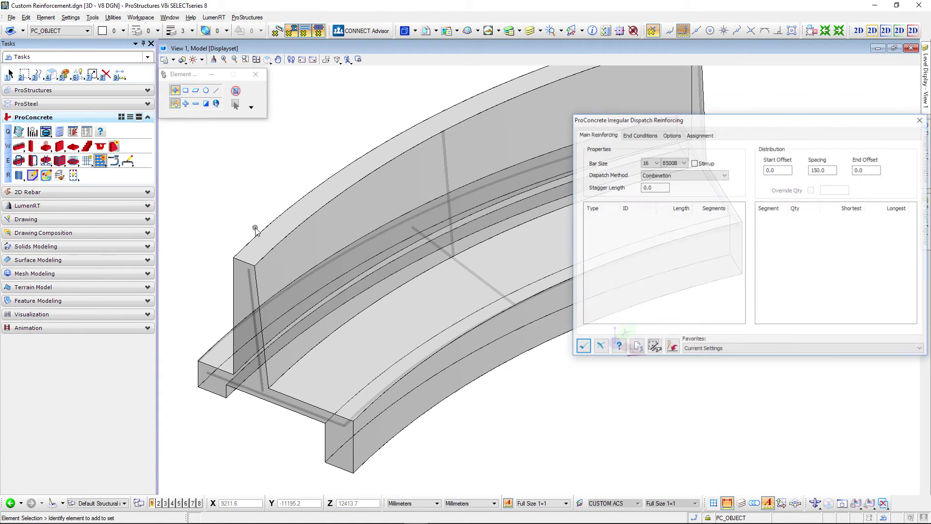
pyautogui.click(636, 346)
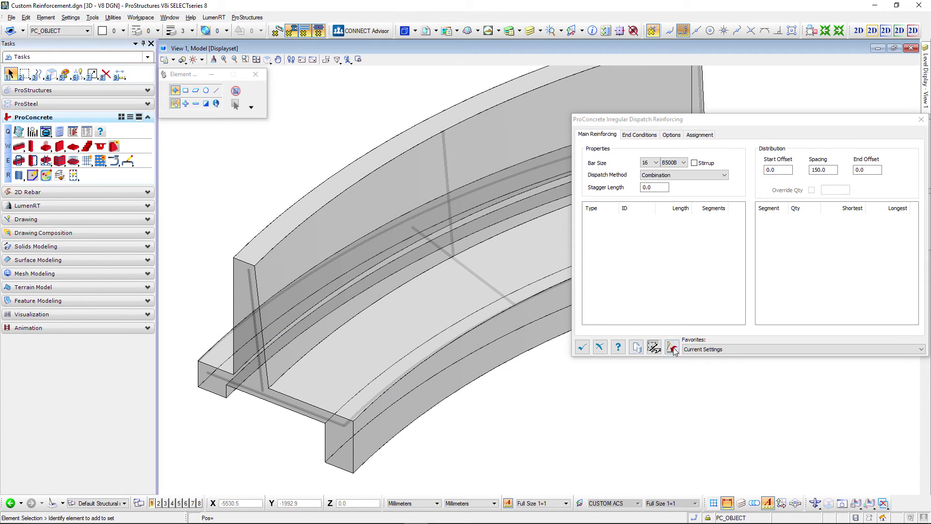
# Define the base's longitudinal bars from the three straight guide lines at its near end, middle and far end.
pyautogui.click(672, 347)
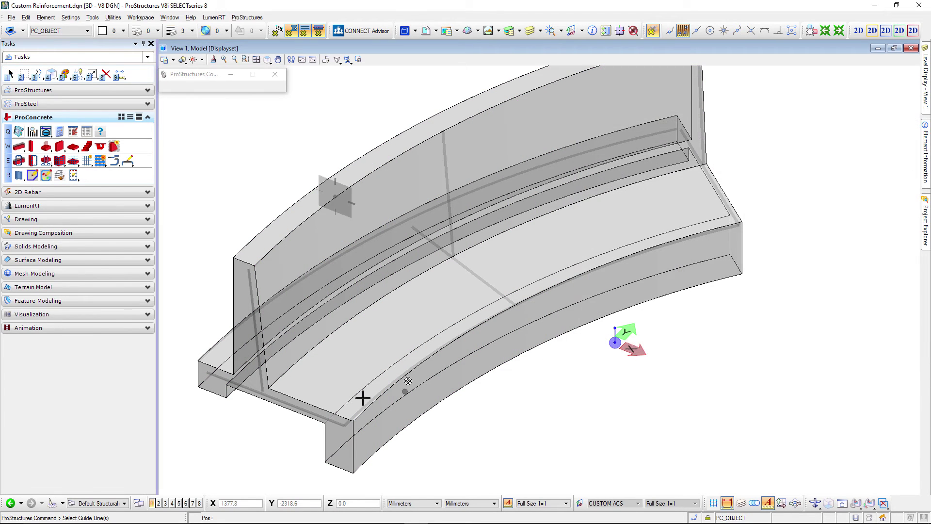
pyautogui.click(288, 401)
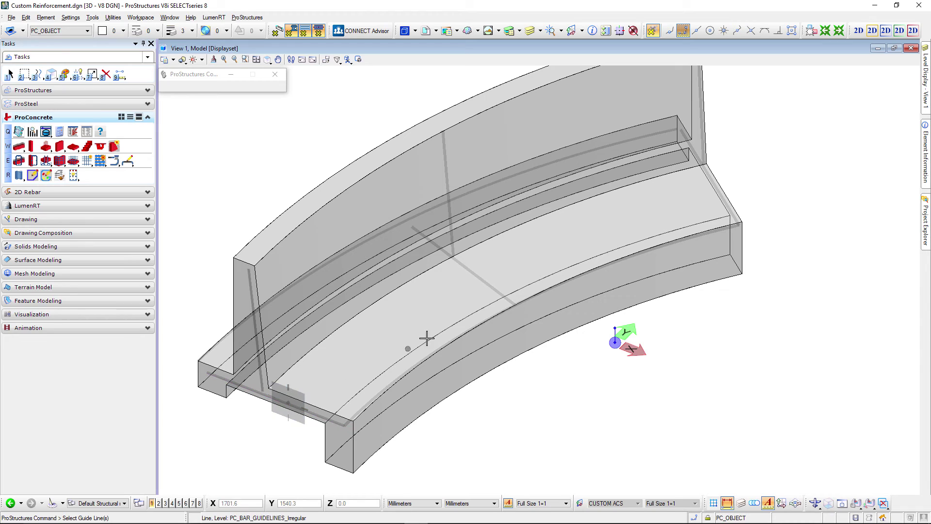
pyautogui.click(463, 266)
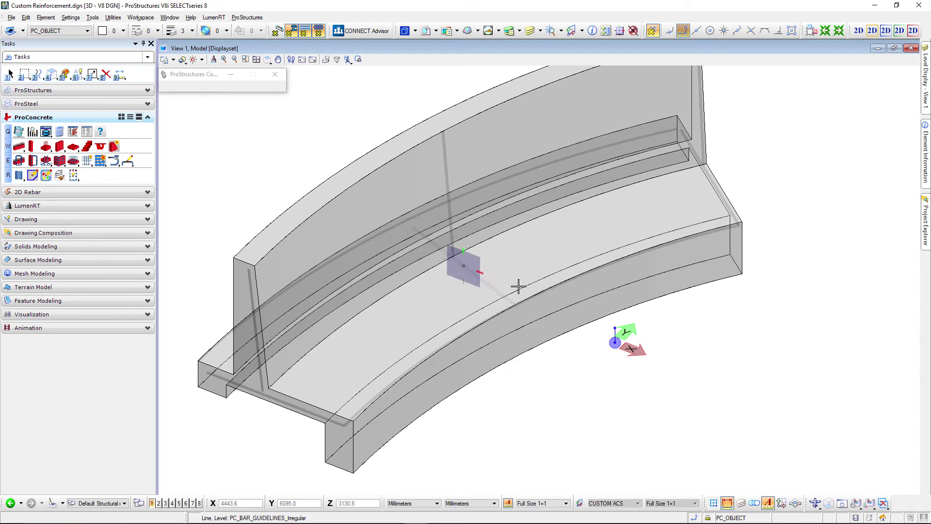
pyautogui.click(714, 181)
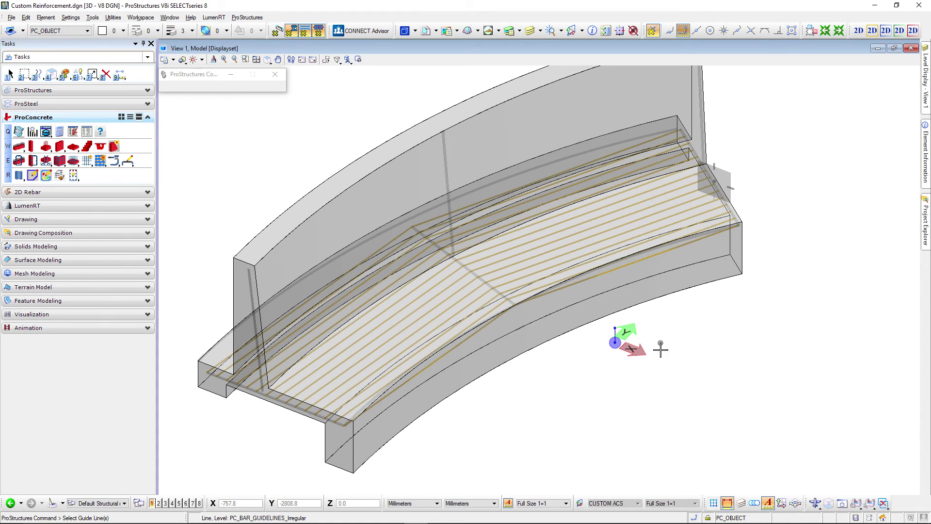
pyautogui.rightClick(650, 350)
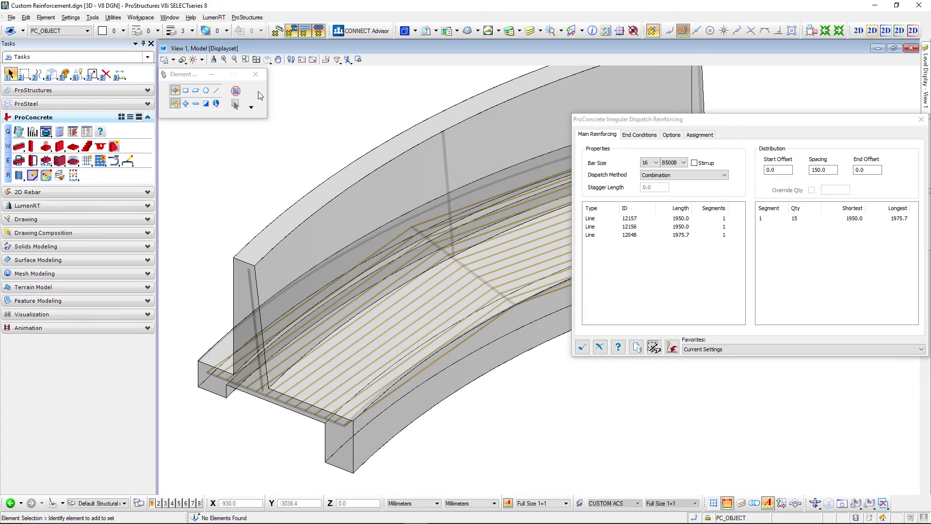
# Examine the bar layout in the curved base from above and select the middle guide line in the guide line list.
pyautogui.click(268, 59)
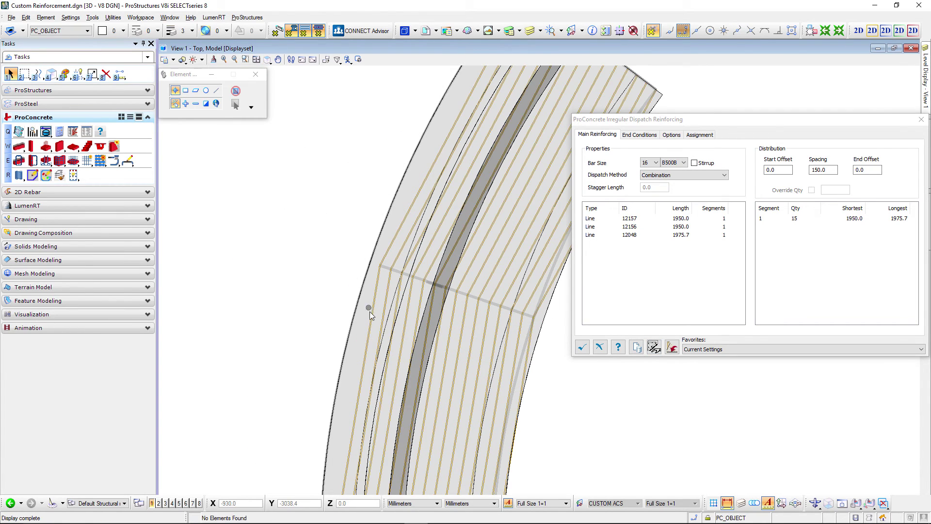
pyautogui.moveTo(369, 320); pyautogui.dragTo(210, 488, button='middle')
pyautogui.moveTo(468, 379); pyautogui.dragTo(493, 221, button='middle')
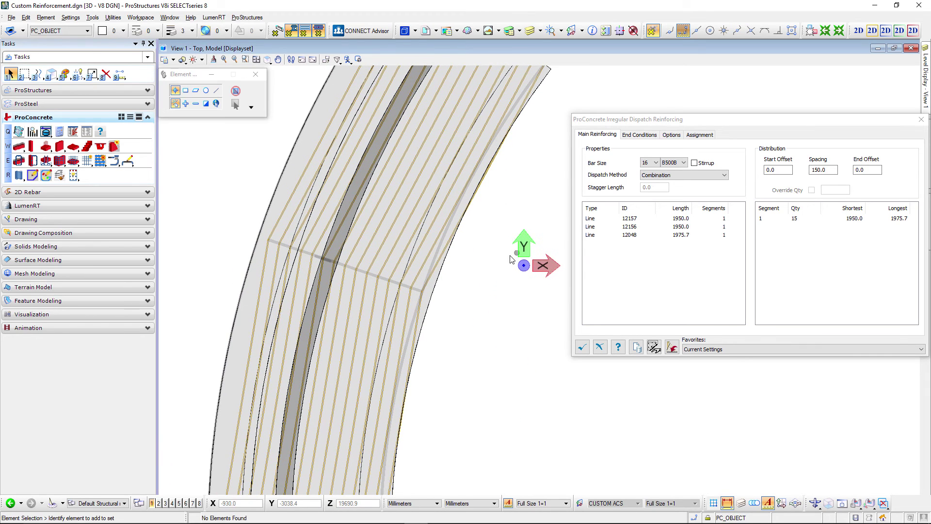
pyautogui.click(628, 227)
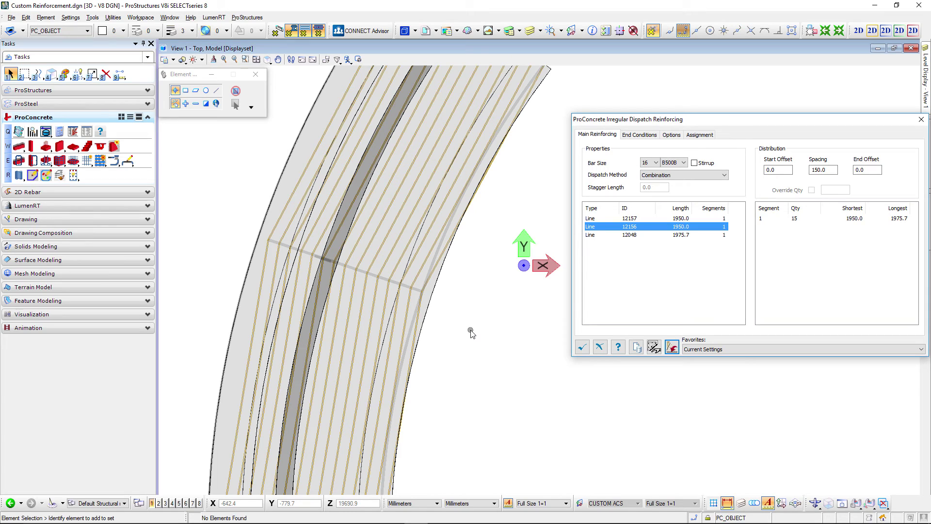
# Make the middle guide line an arc intermediate point so the base bars follow the curve, and accept the base reinforcement.
pyautogui.rightClick(604, 230)
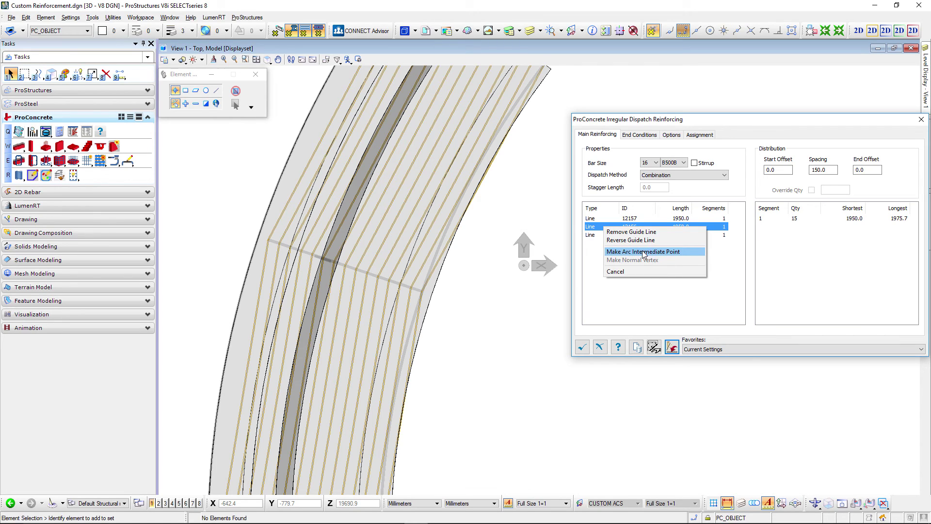
pyautogui.click(589, 228)
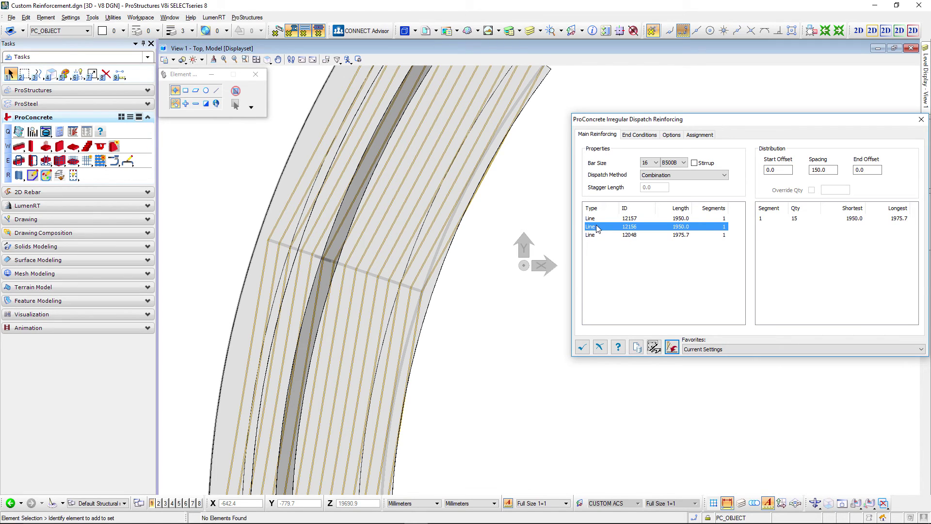
pyautogui.rightClick(597, 229)
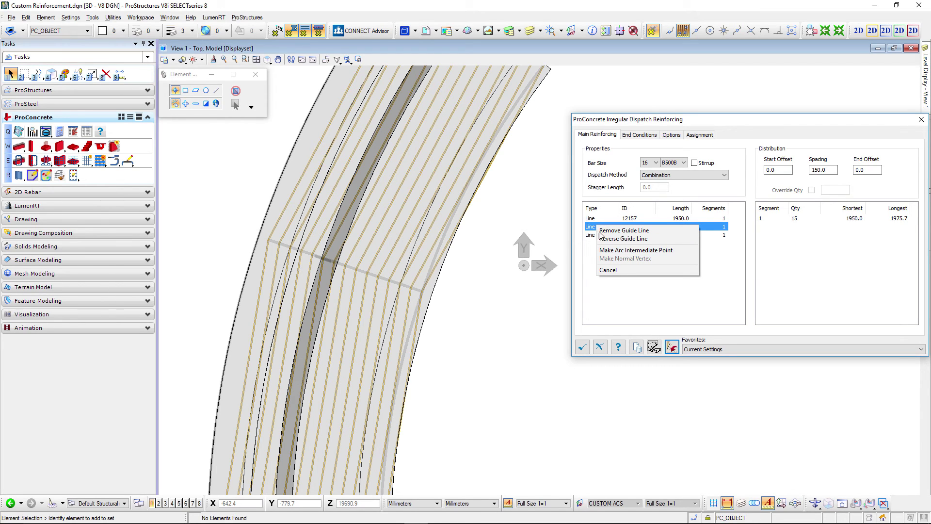
pyautogui.click(631, 250)
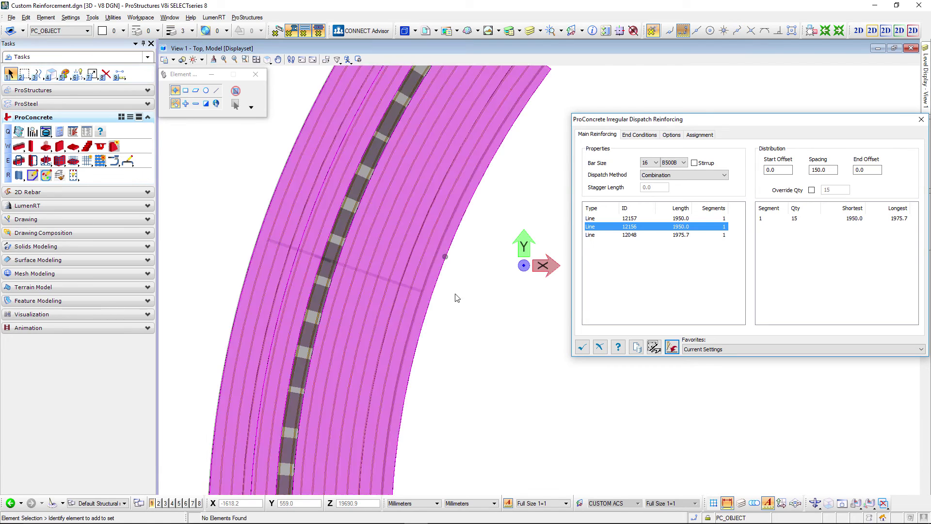
pyautogui.moveTo(465, 345); pyautogui.dragTo(474, 289, button='middle')
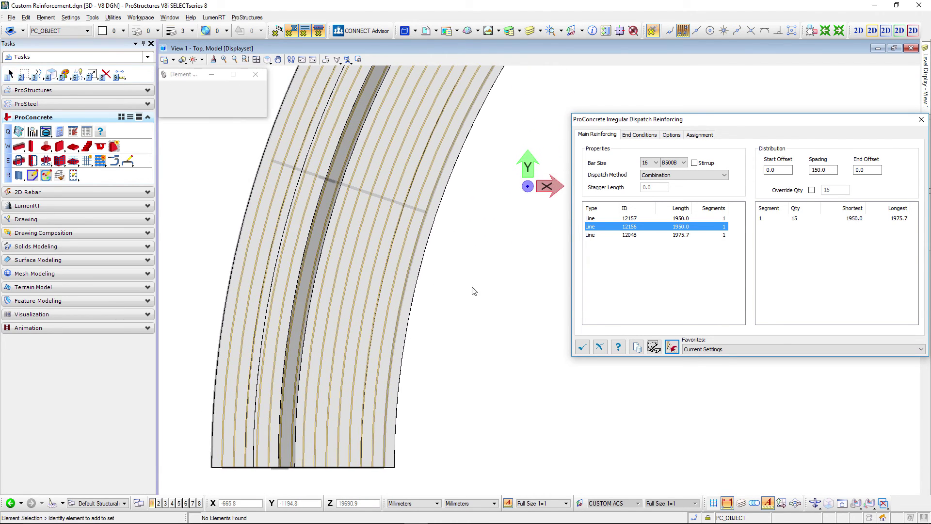
pyautogui.keyDown('shift'); pyautogui.moveTo(501, 332); pyautogui.dragTo(459, 214, button='middle'); pyautogui.keyUp('shift')
pyautogui.click(581, 348)
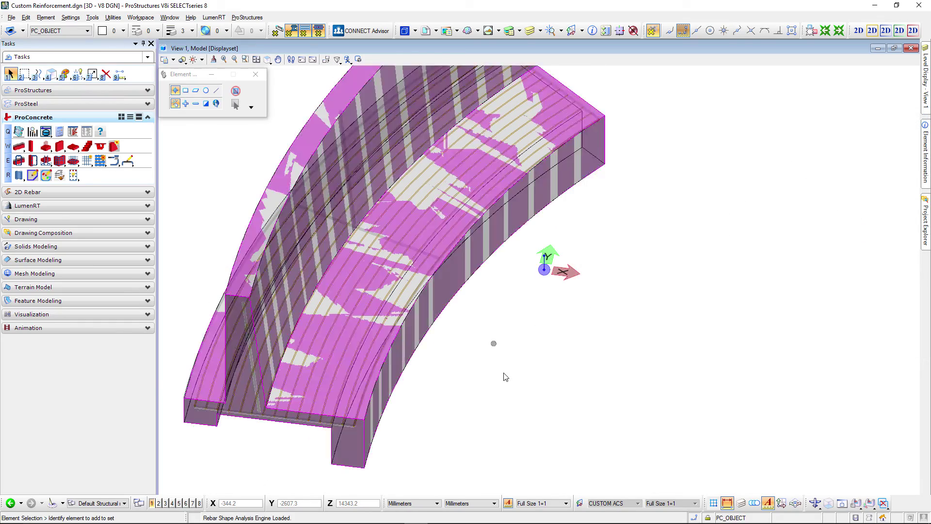
# Start another irregular dispatch reinforcement for the upright wall and attach it to the curved concrete structure.
pyautogui.moveTo(492, 343)
pyautogui.keyDown('shift'); pyautogui.mouseDown(button='middle')
pyautogui.moveTo(505, 315)
pyautogui.moveTo(442, 294)
pyautogui.moveTo(490, 318)
pyautogui.moveTo(488, 335)
pyautogui.mouseUp(button='middle'); pyautogui.keyUp('shift')
pyautogui.click(105, 163)
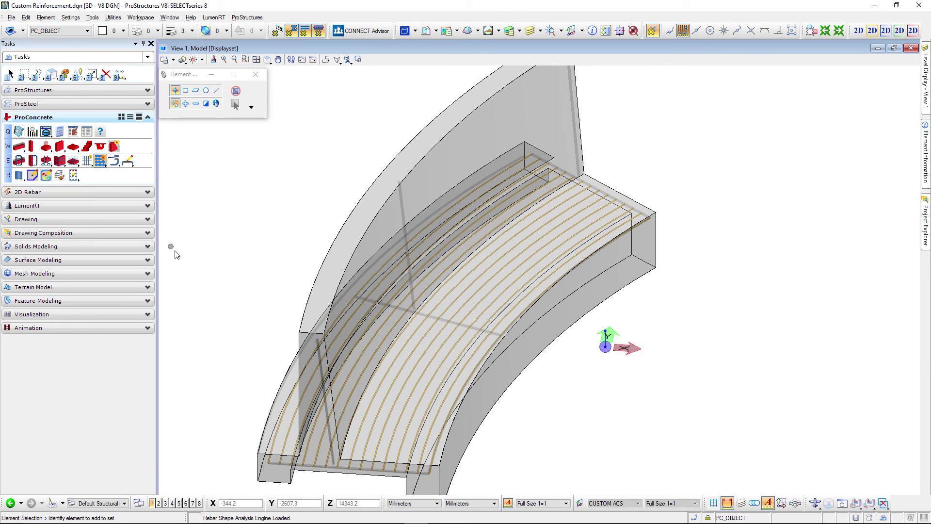
pyautogui.click(653, 348)
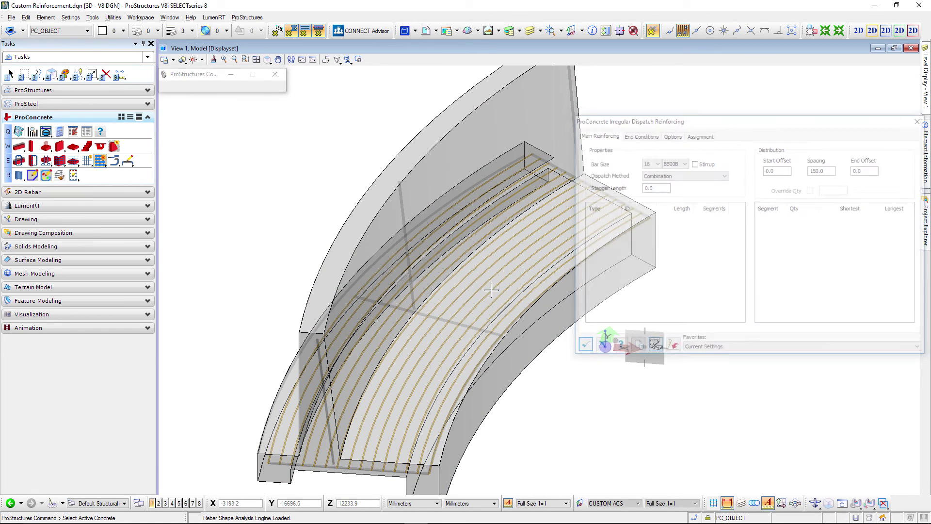
pyautogui.click(381, 211)
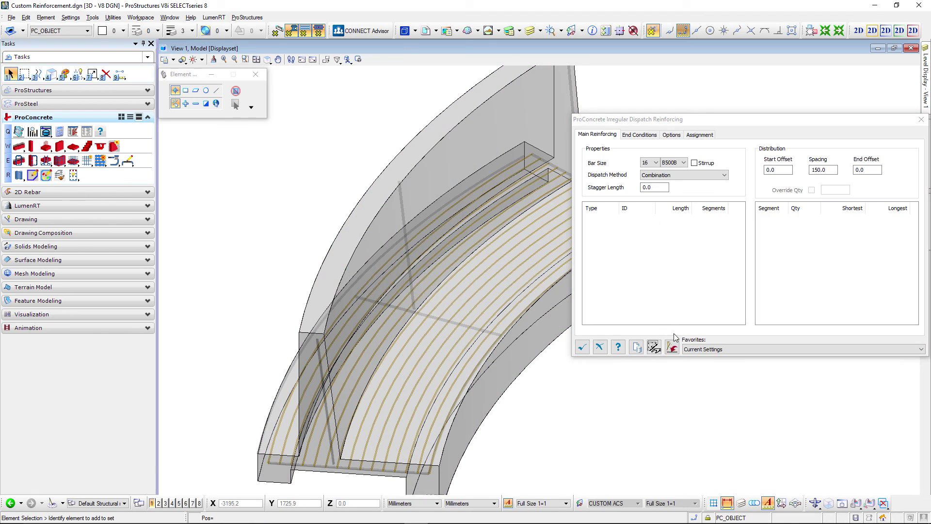
# Define the upright wall's longitudinal bars from the three guide lines at its near end, middle and far end.
pyautogui.click(674, 333)
pyautogui.click(320, 388)
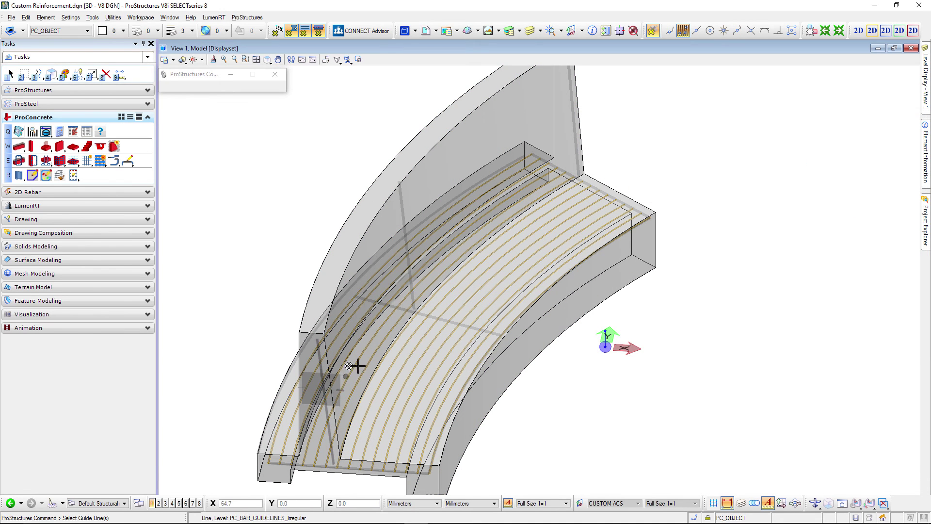
pyautogui.click(406, 233)
pyautogui.click(573, 111)
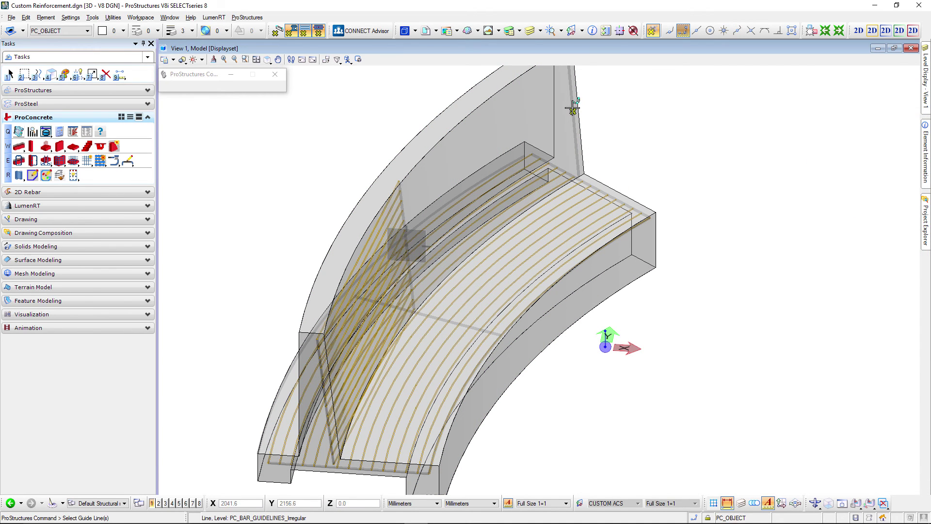
pyautogui.scroll(3, 405, 181)
pyautogui.scroll(-5, 388, 160)
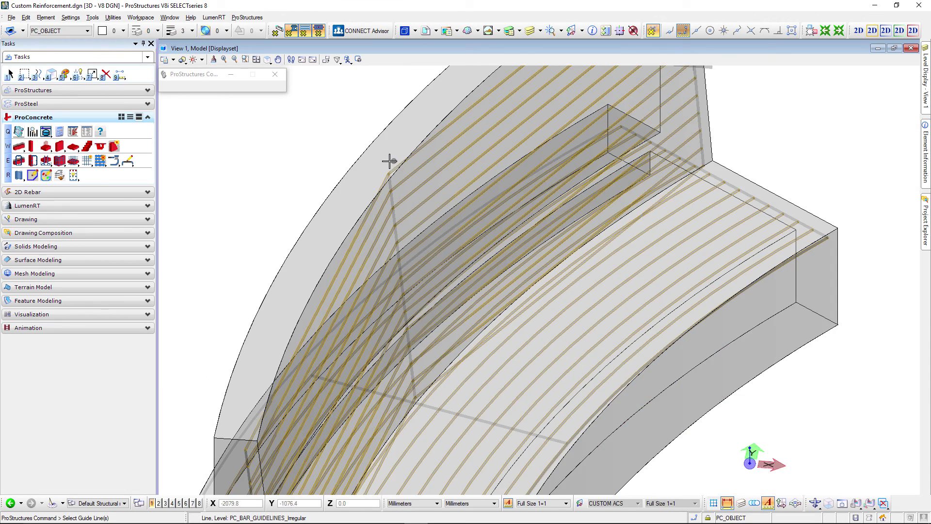
pyautogui.rightClick(443, 180)
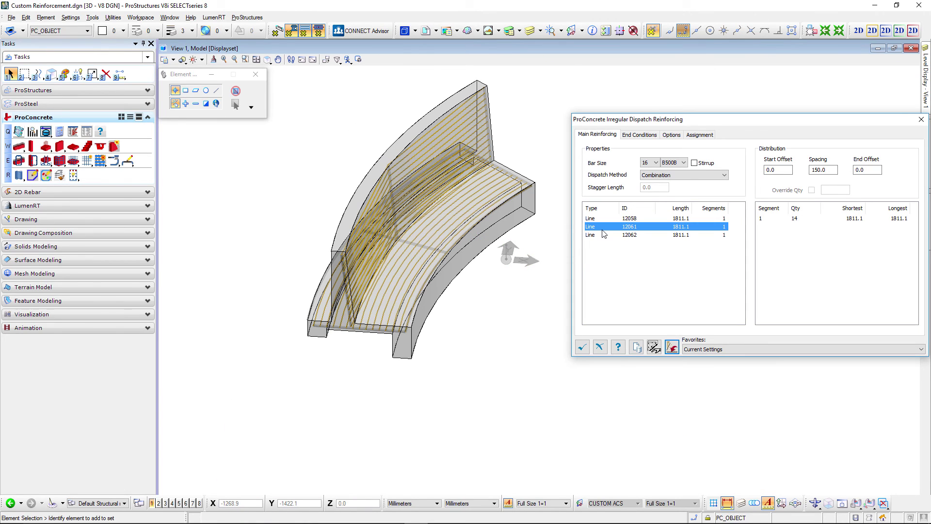
# Make the wall's middle guide line an arc intermediate point and finish the irregular dispatch reinforcement.
pyautogui.rightClick(609, 234)
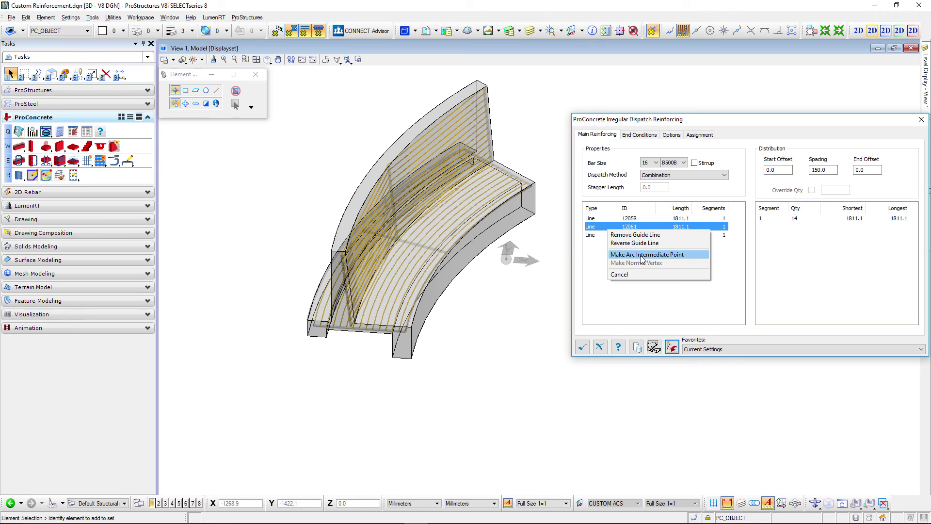
pyautogui.click(643, 255)
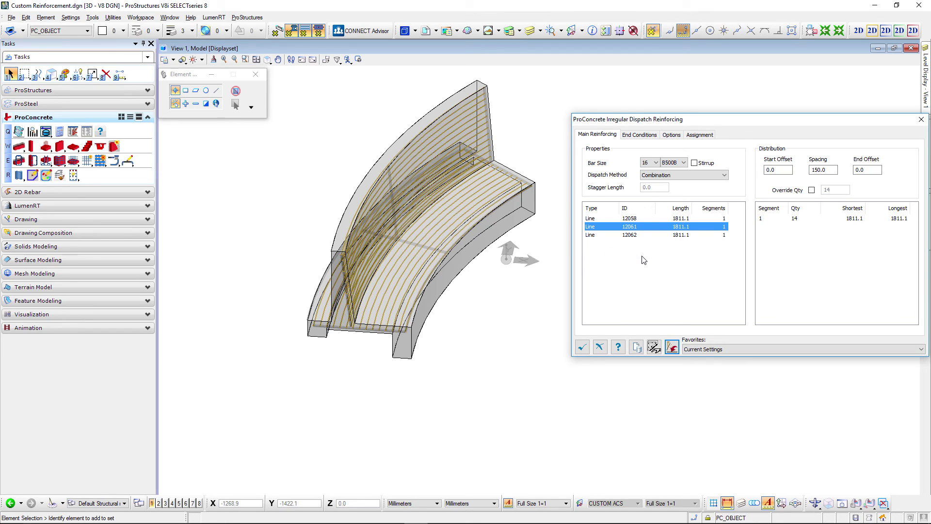
pyautogui.click(517, 254)
pyautogui.click(921, 119)
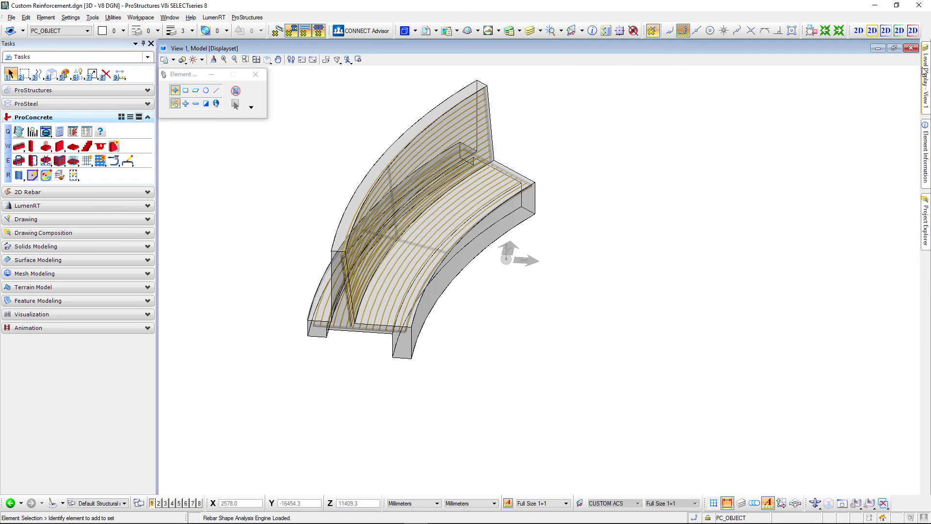
# Show the SR-RBAR-CRTR-WALL-LV01 rebar level and adjust the display of the bar guide line levels.
pyautogui.moveTo(925, 78)
pyautogui.click(702, 171)
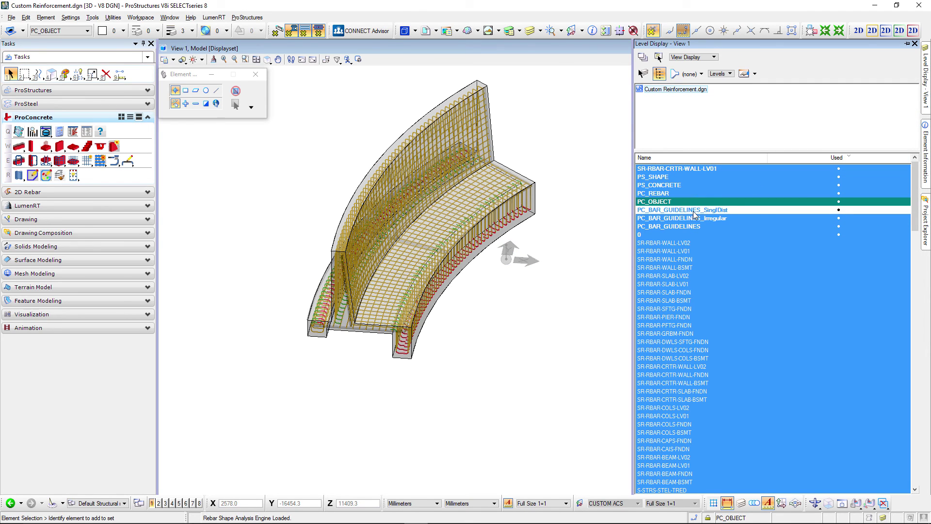
pyautogui.click(694, 211)
# Examine the complete reinforcement of the curved wall and base from several angles, including the properties of a wall bar.
pyautogui.scroll(2, 489, 148)
pyautogui.keyDown('shift'); pyautogui.moveTo(654, 199); pyautogui.dragTo(590, 213, button='middle'); pyautogui.keyUp('shift')
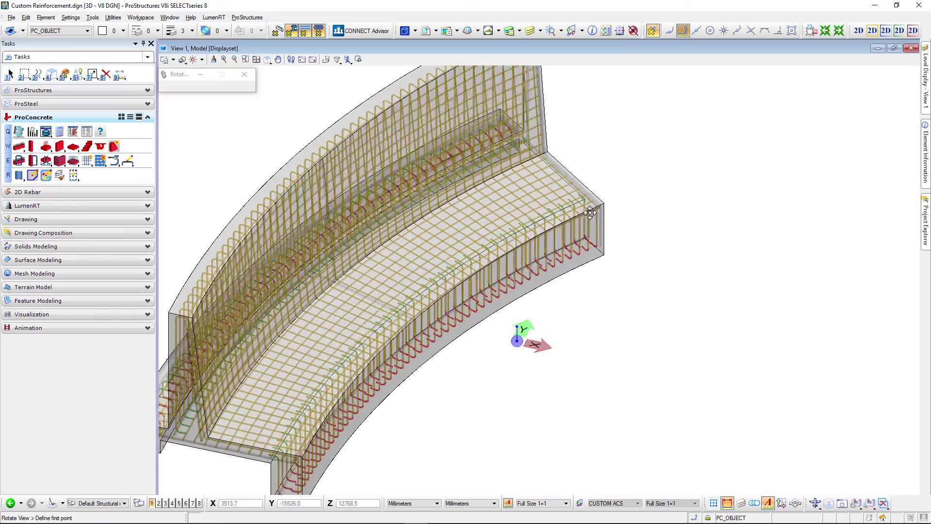
pyautogui.moveTo(589, 213); pyautogui.dragTo(307, 184)
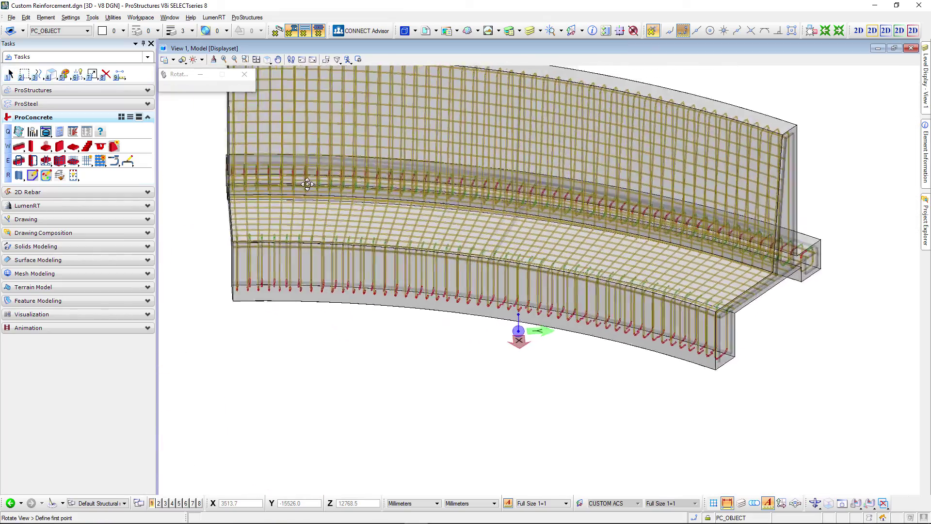
pyautogui.keyDown('shift'); pyautogui.moveTo(307, 184); pyautogui.dragTo(306, 187, button='middle'); pyautogui.keyUp('shift')
pyautogui.keyDown('shift'); pyautogui.moveTo(606, 292); pyautogui.dragTo(502, 272, button='middle'); pyautogui.keyUp('shift')
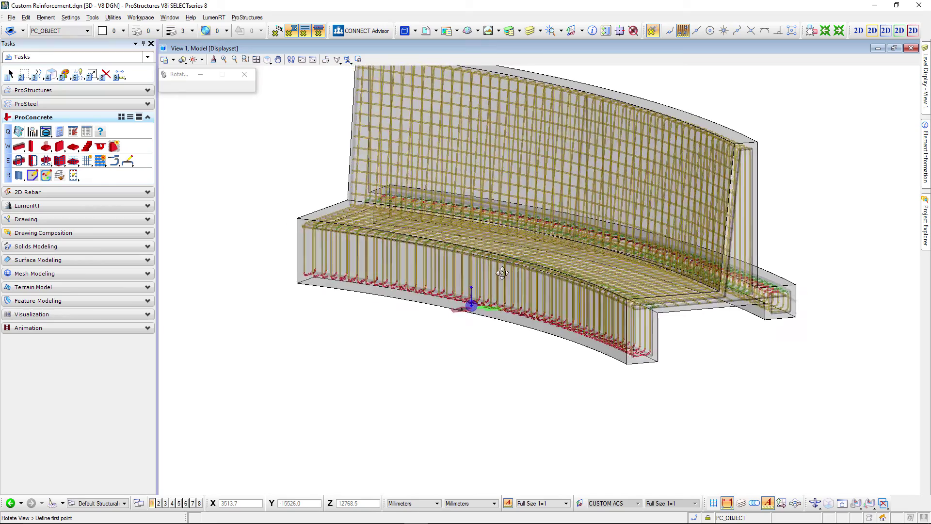
pyautogui.moveTo(503, 272); pyautogui.dragTo(506, 307)
pyautogui.keyDown('shift'); pyautogui.moveTo(506, 308); pyautogui.dragTo(573, 300, button='middle'); pyautogui.keyUp('shift')
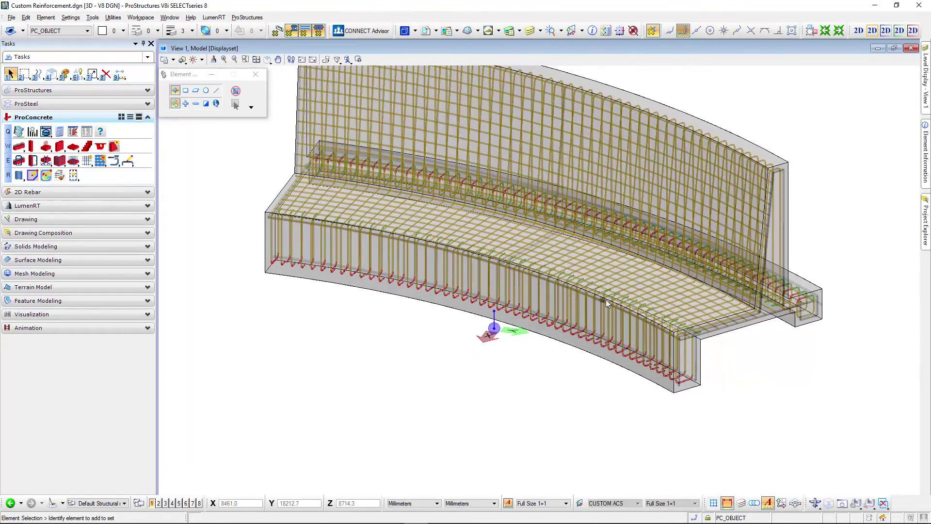
pyautogui.moveTo(544, 335); pyautogui.dragTo(515, 377, button='middle')
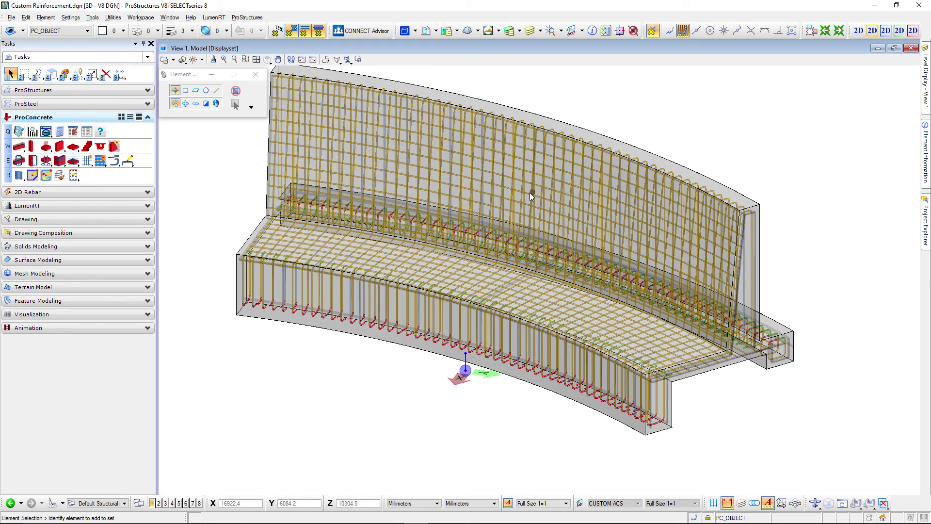
pyautogui.moveTo(531, 197)
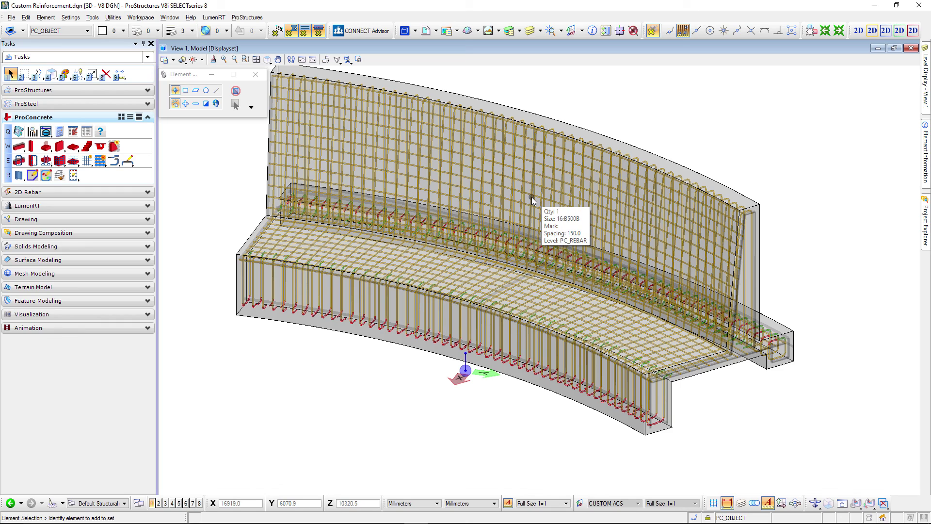